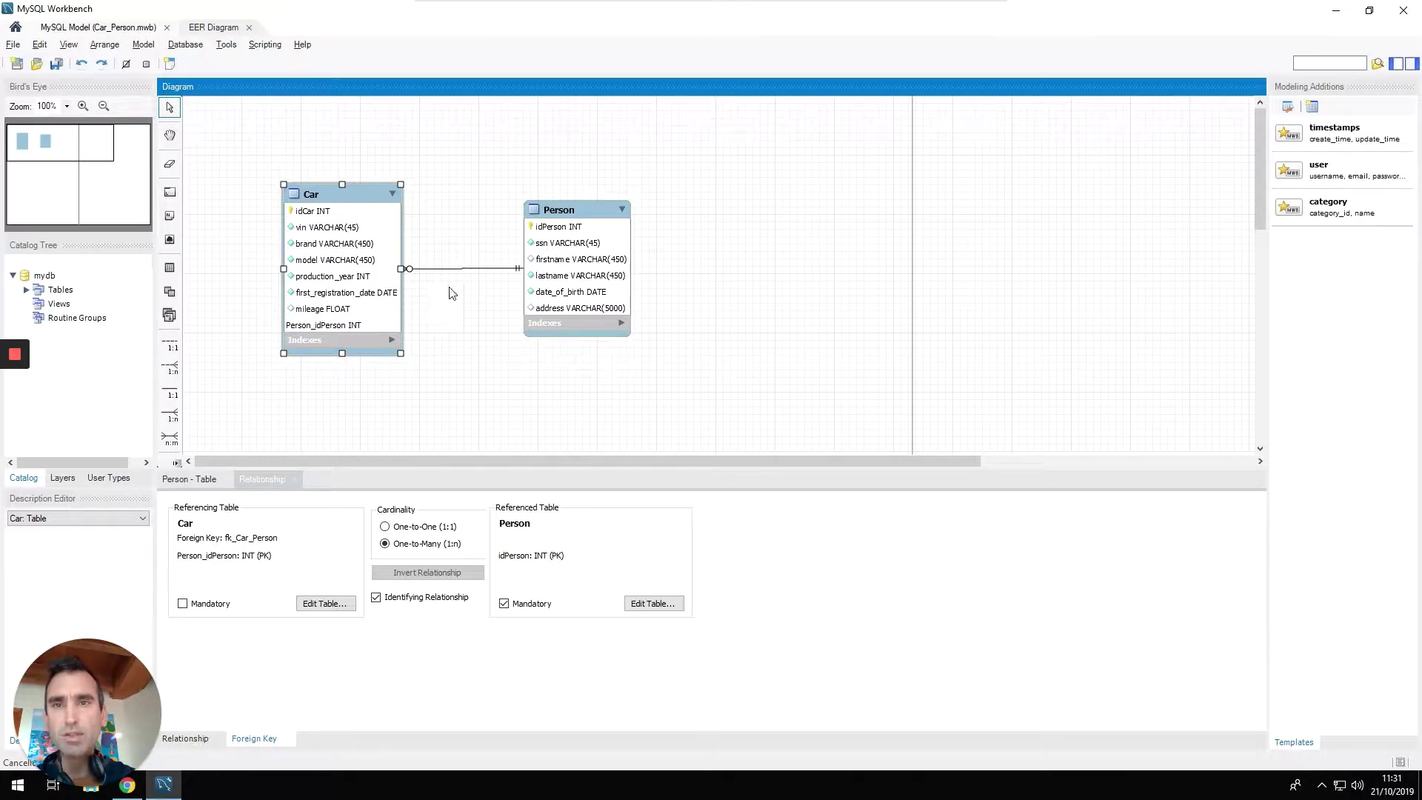
Delete the one-to-many Car–Person relationship together with its foreign key column.
left_click(471, 317)
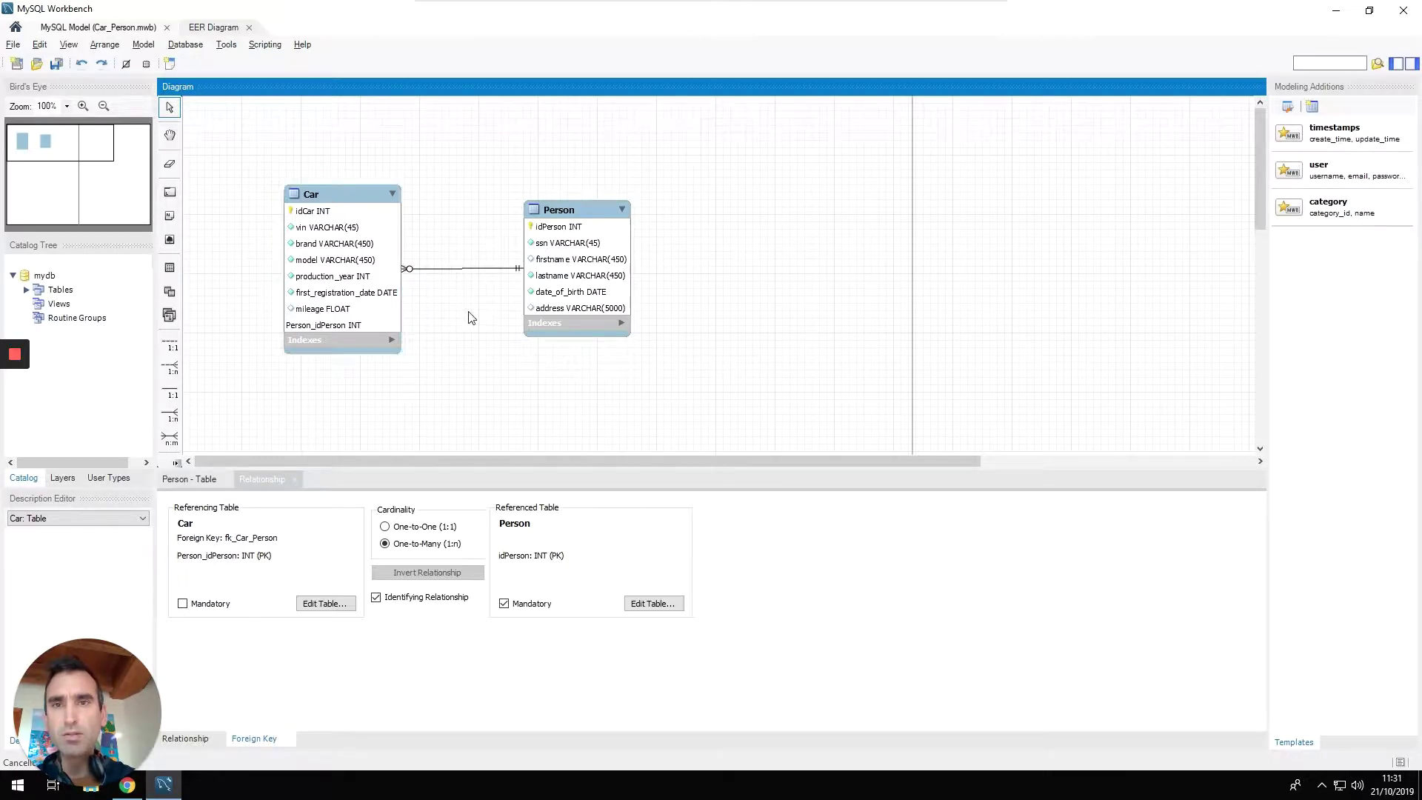
left_click(444, 275)
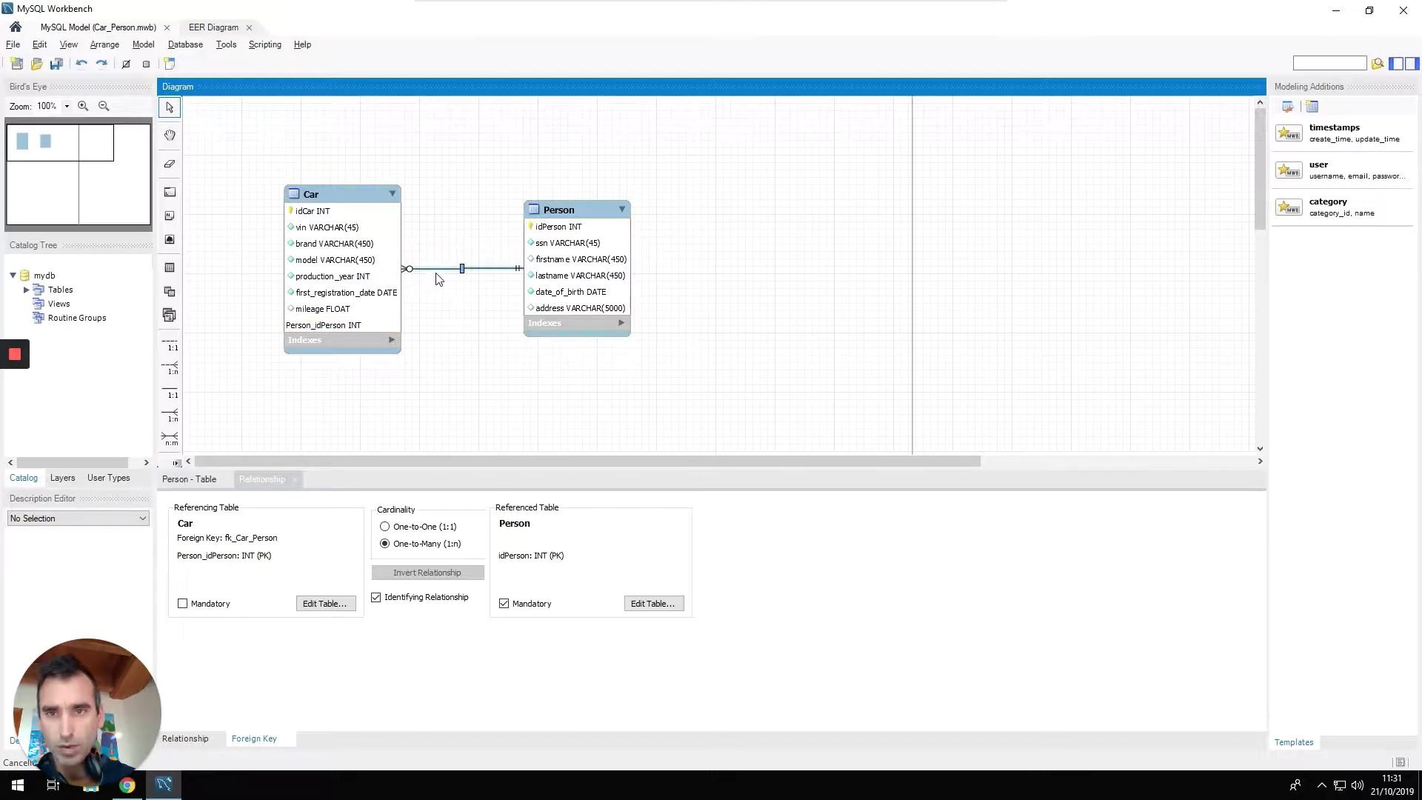
right_click(447, 275)
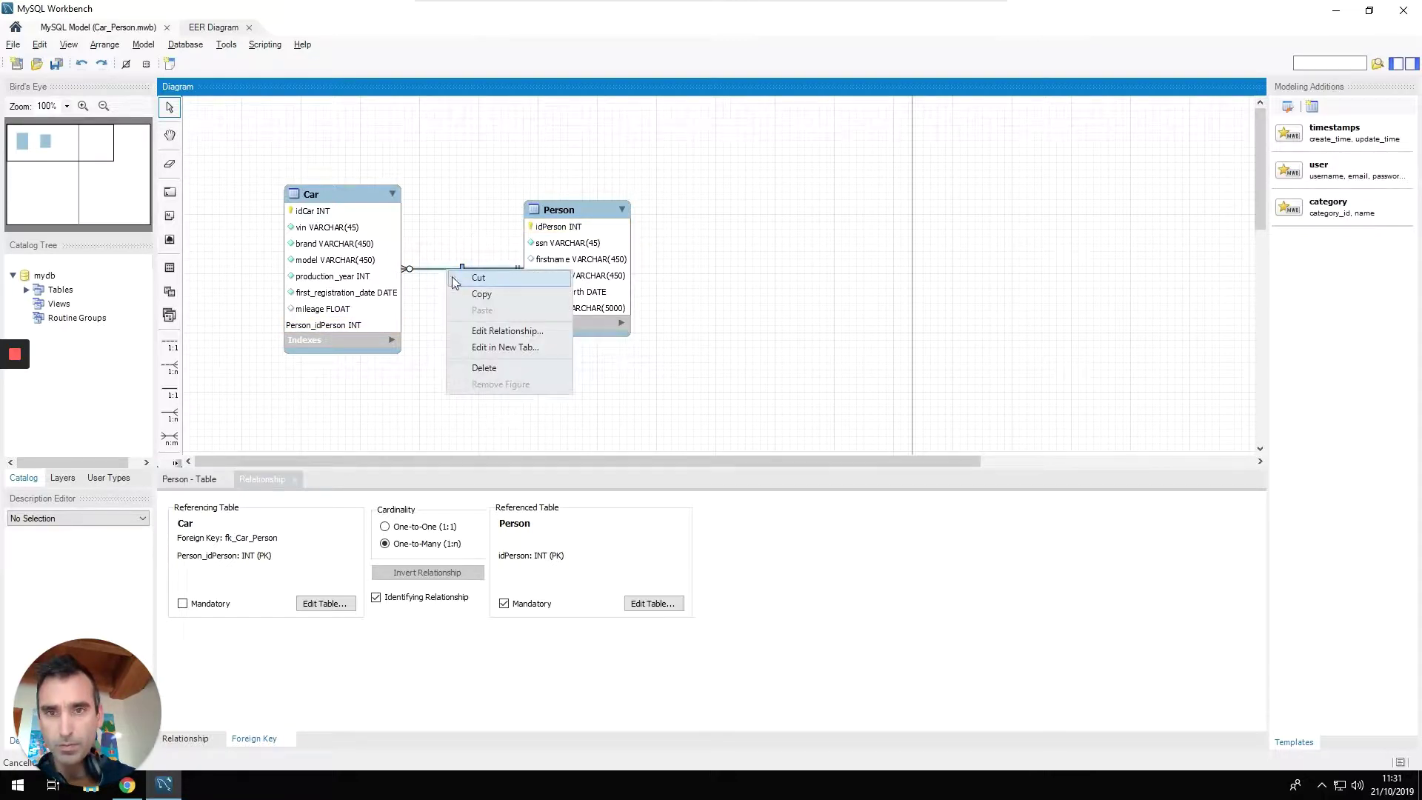
left_click(500, 372)
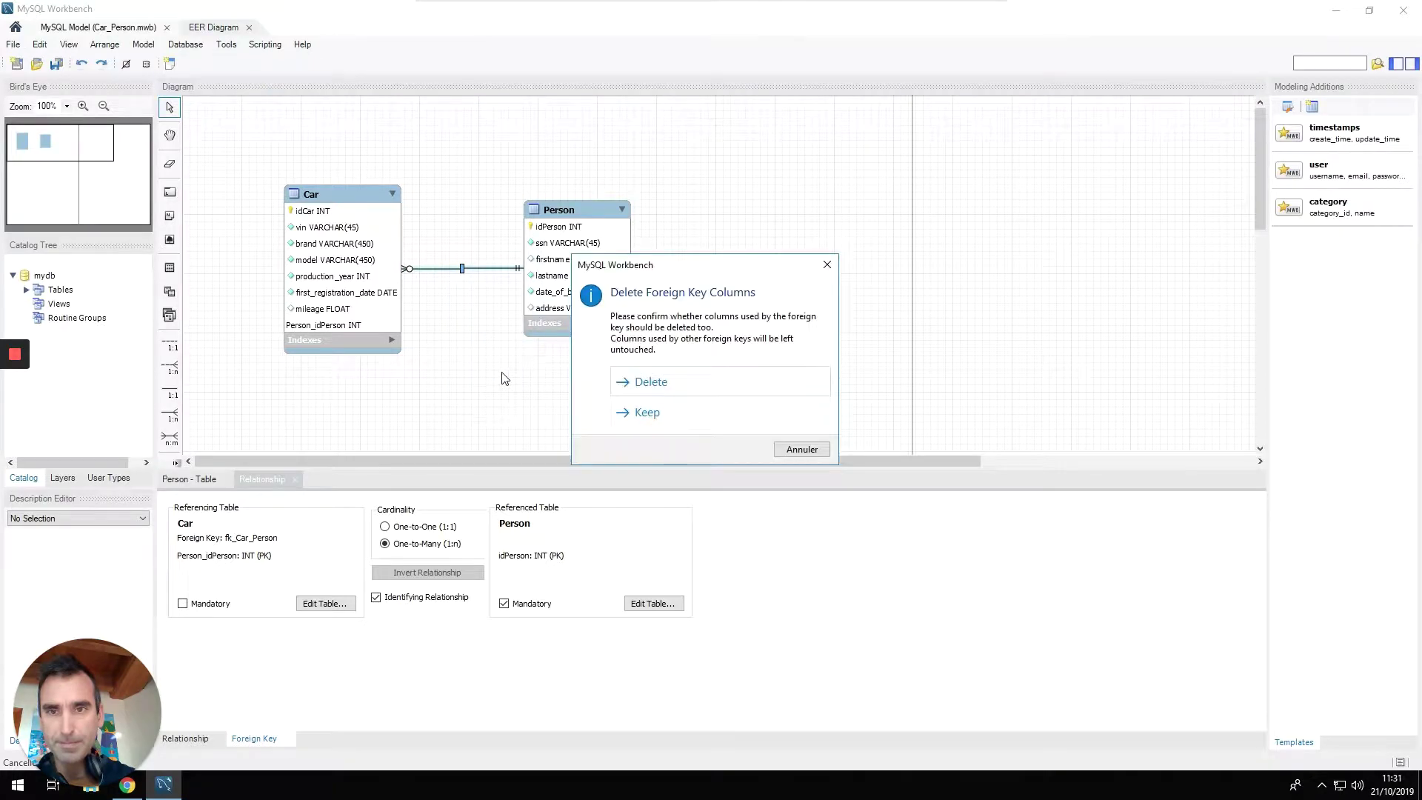
left_click(705, 393)
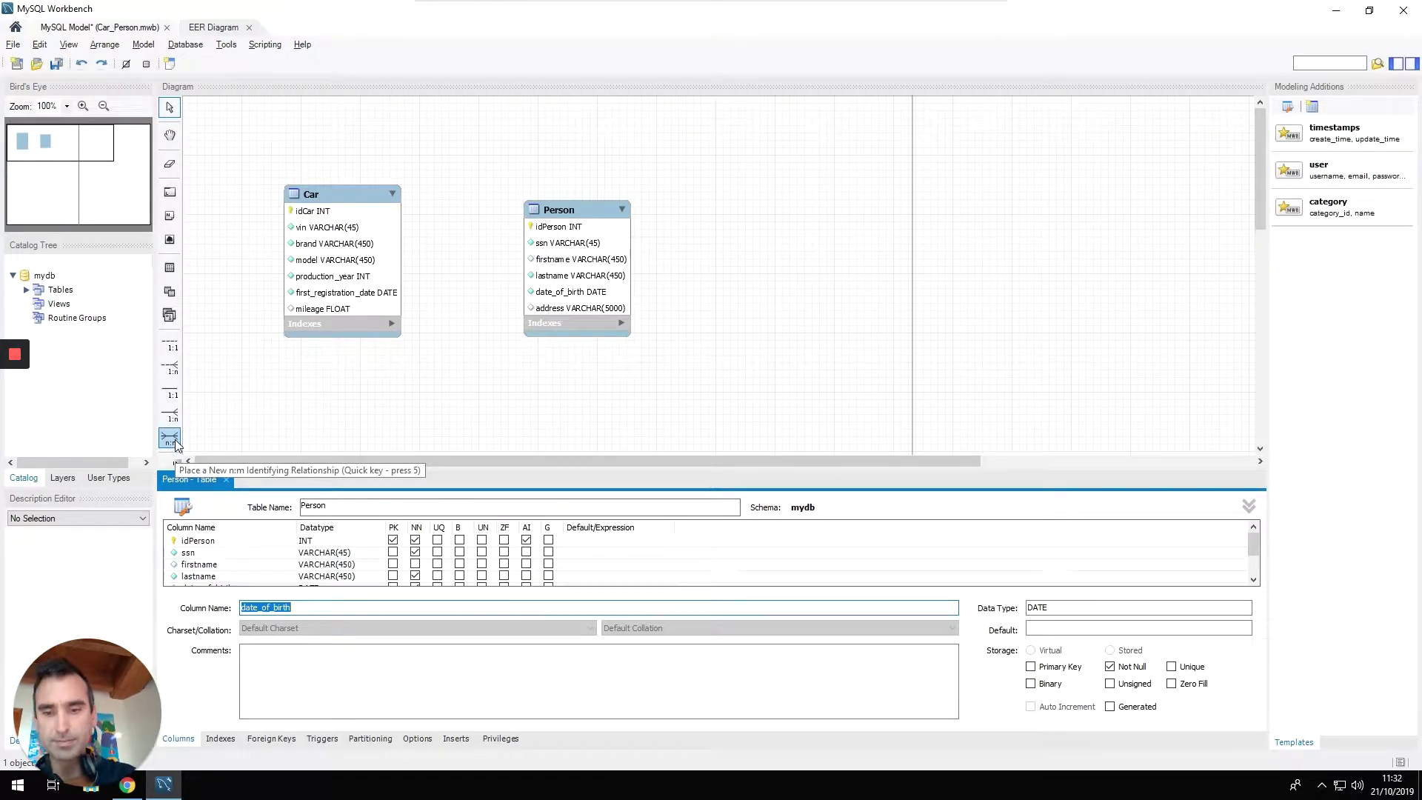
Link Car and Person with an n:m identifying relationship, creating Car_has_Person, then move Person right.
key("super+plus")
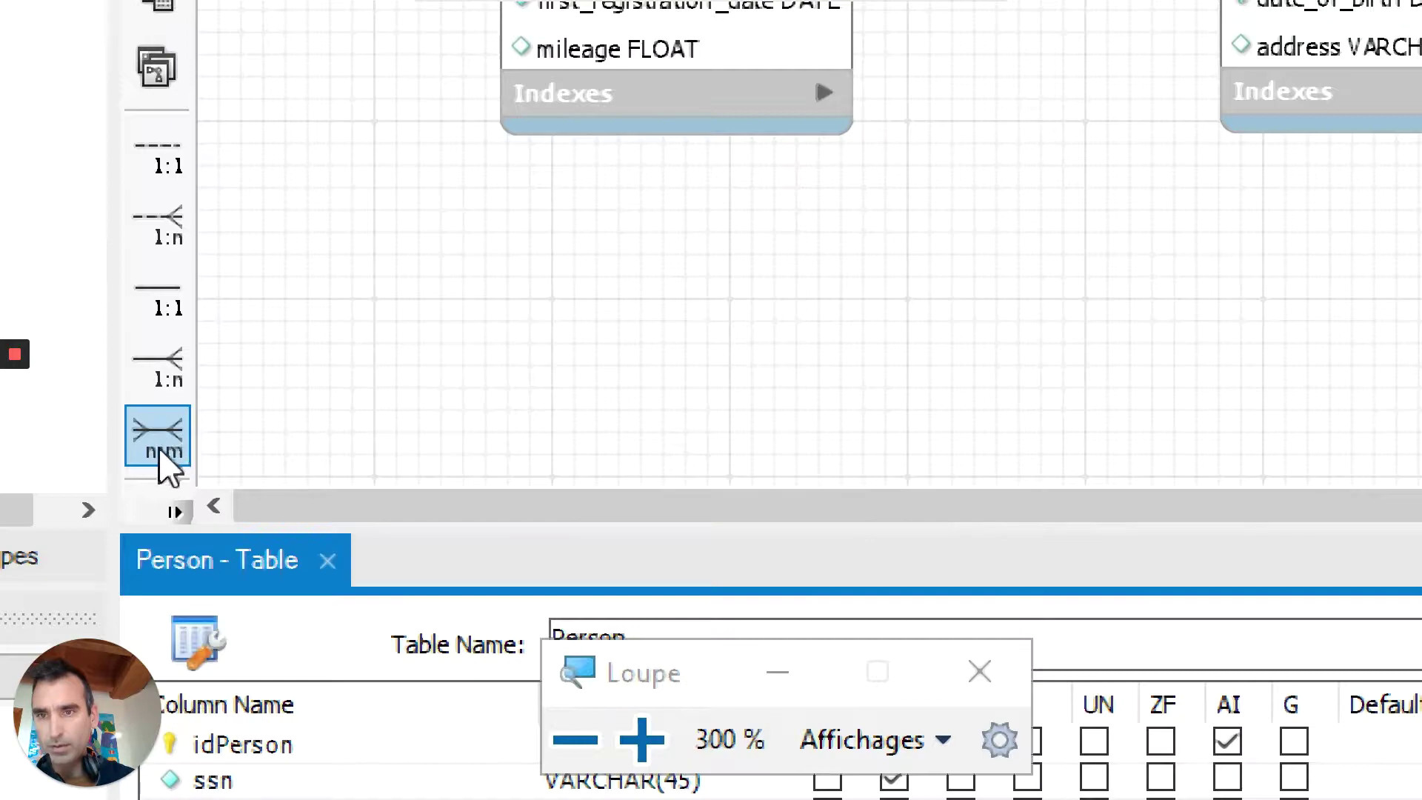
left_click(154, 456)
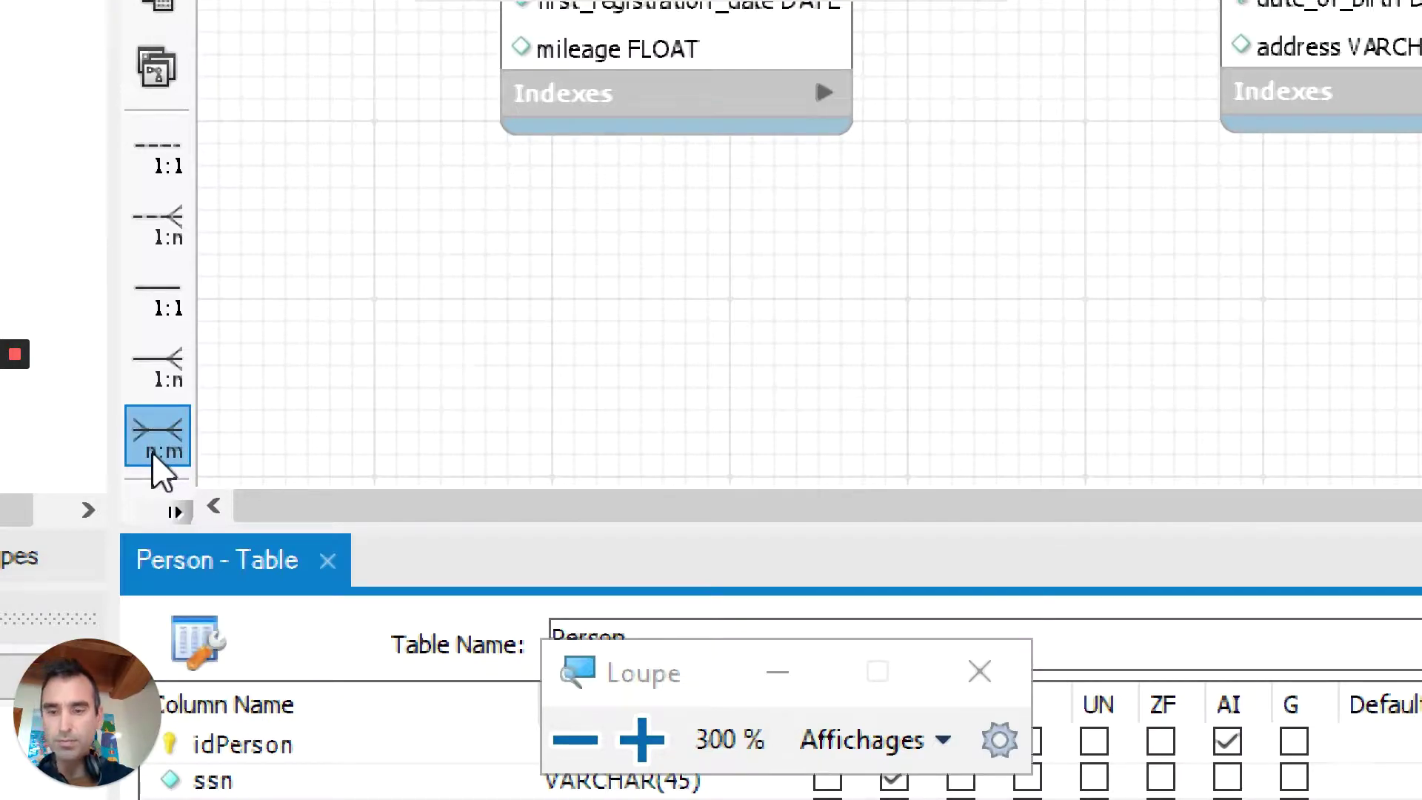
key("super+Escape")
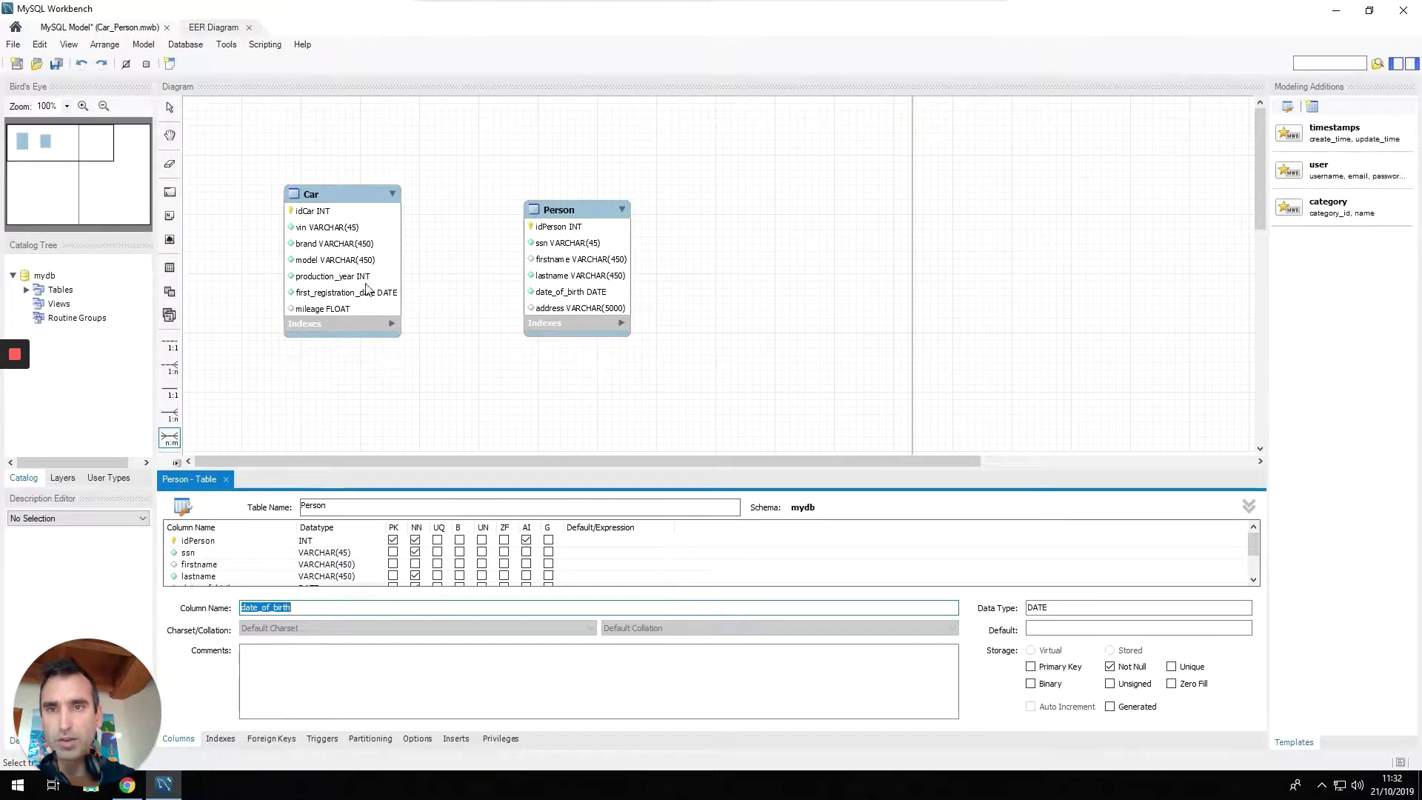
left_click(353, 255)
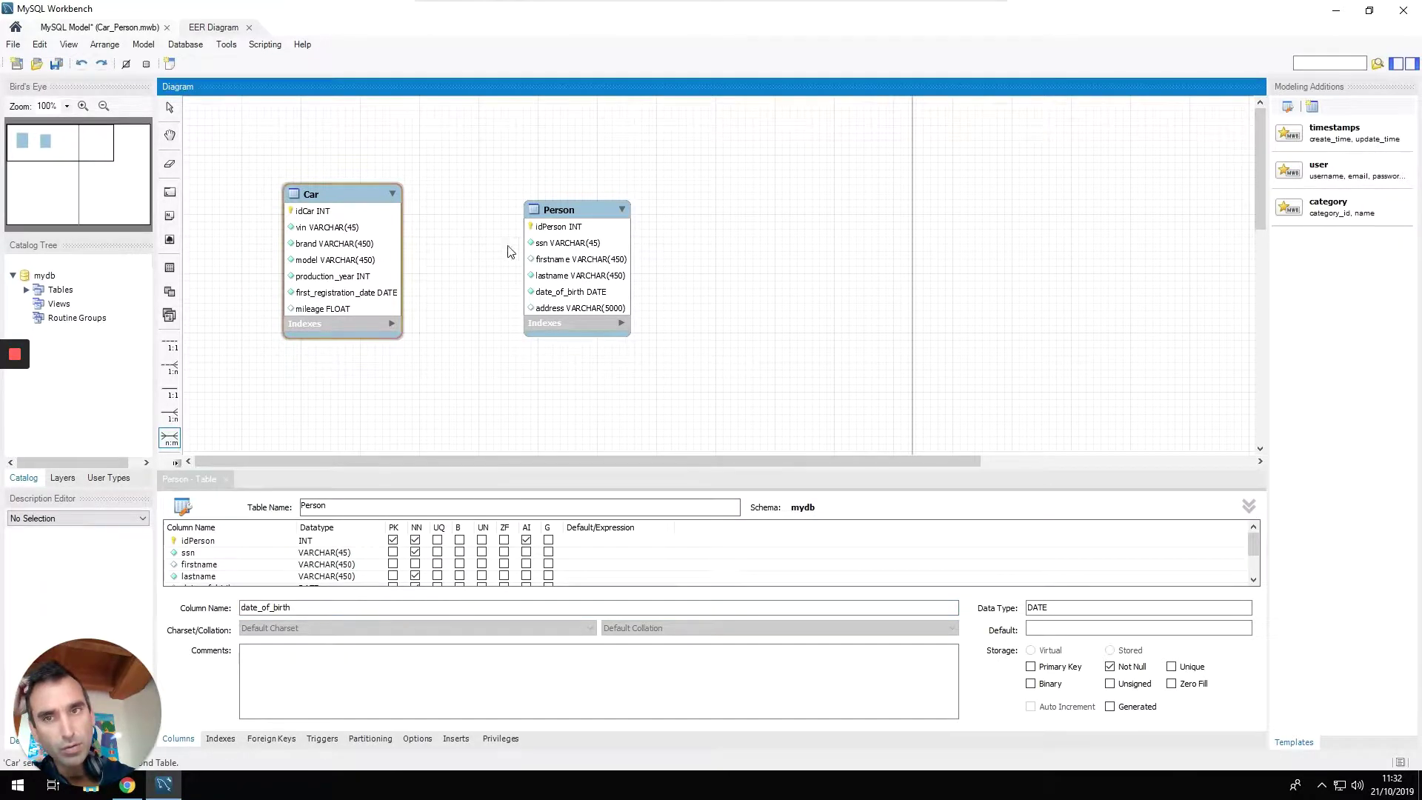
left_click(552, 256)
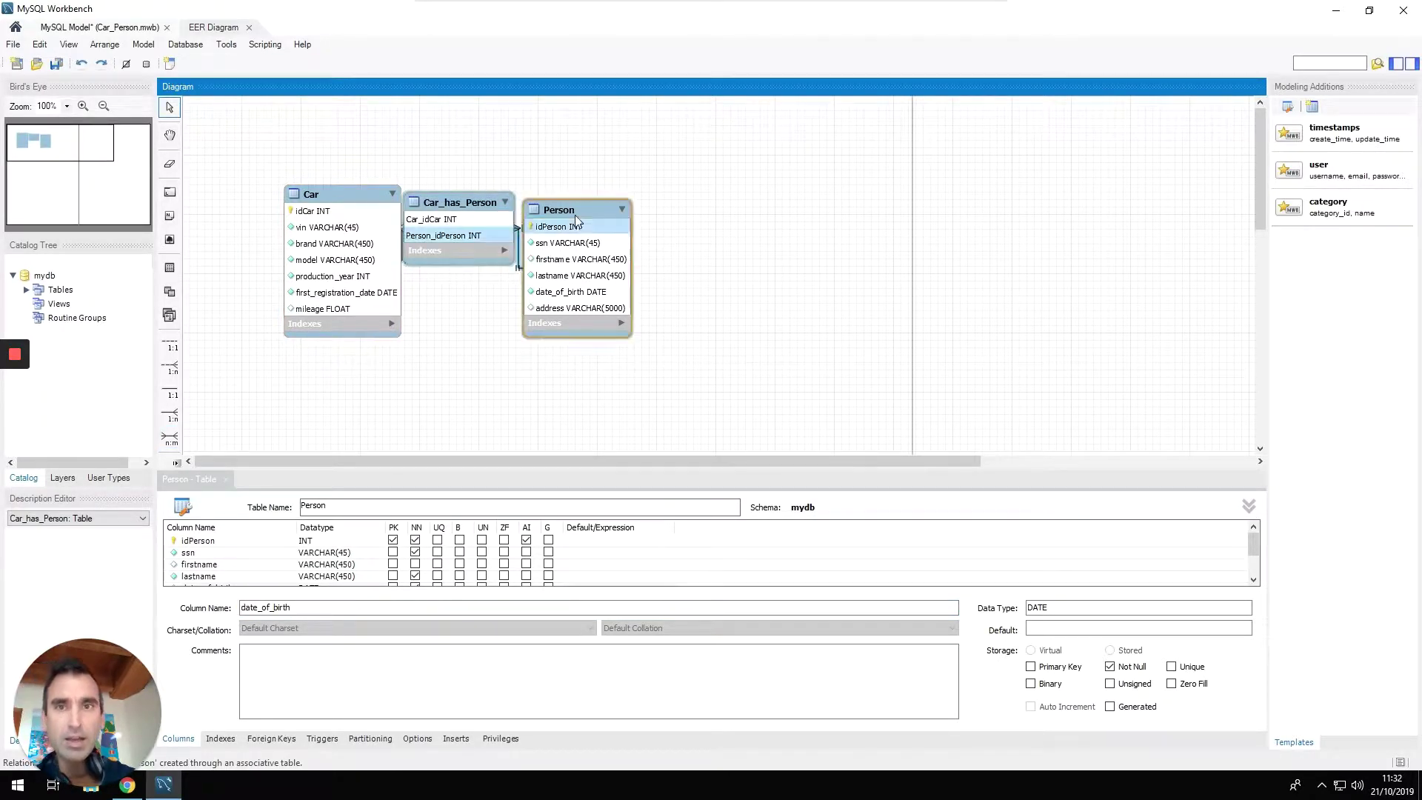
left_click_drag(585, 209, 809, 200)
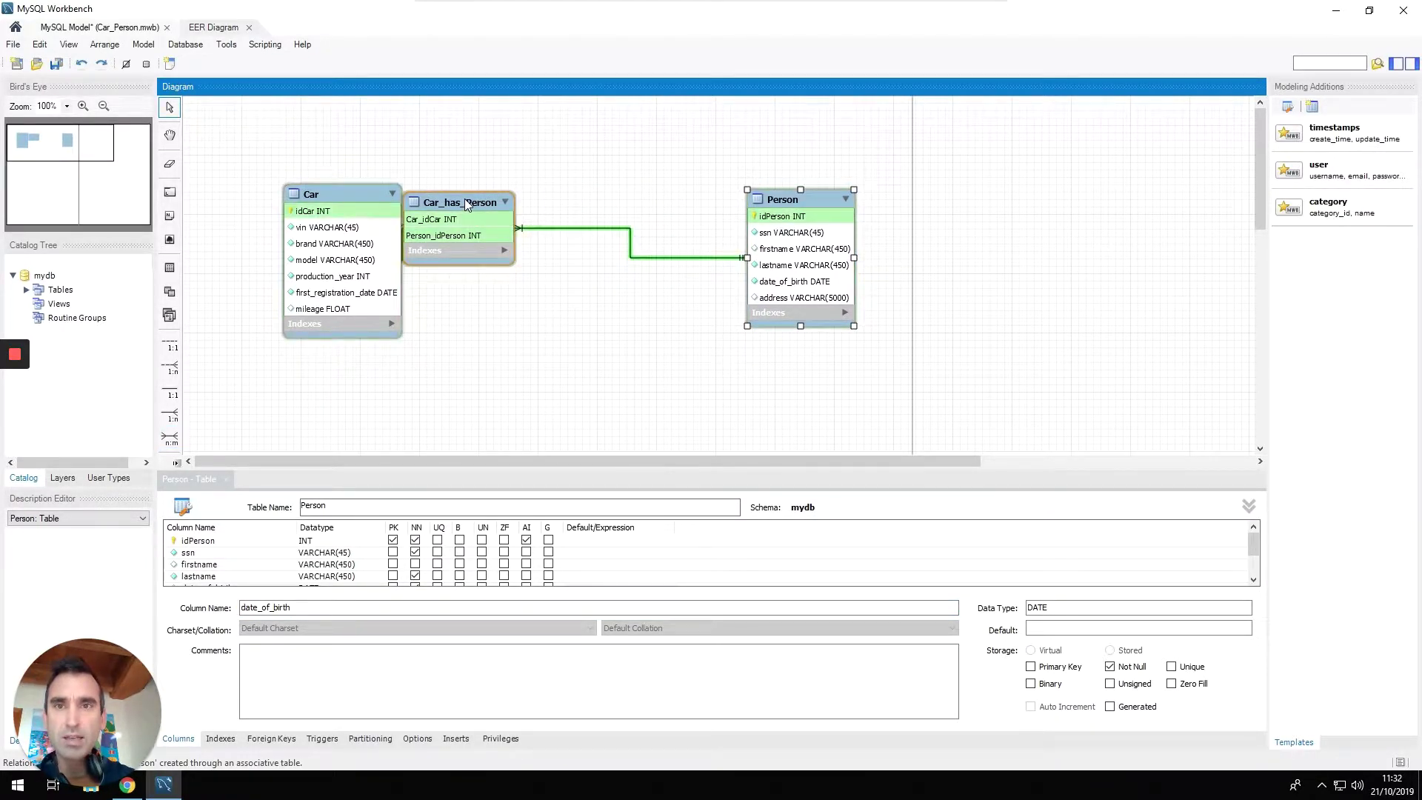
Drag Car_has_Person up between Car and Person, then deselect it.
left_click_drag(465, 198, 551, 259)
left_click_drag(526, 324, 537, 237)
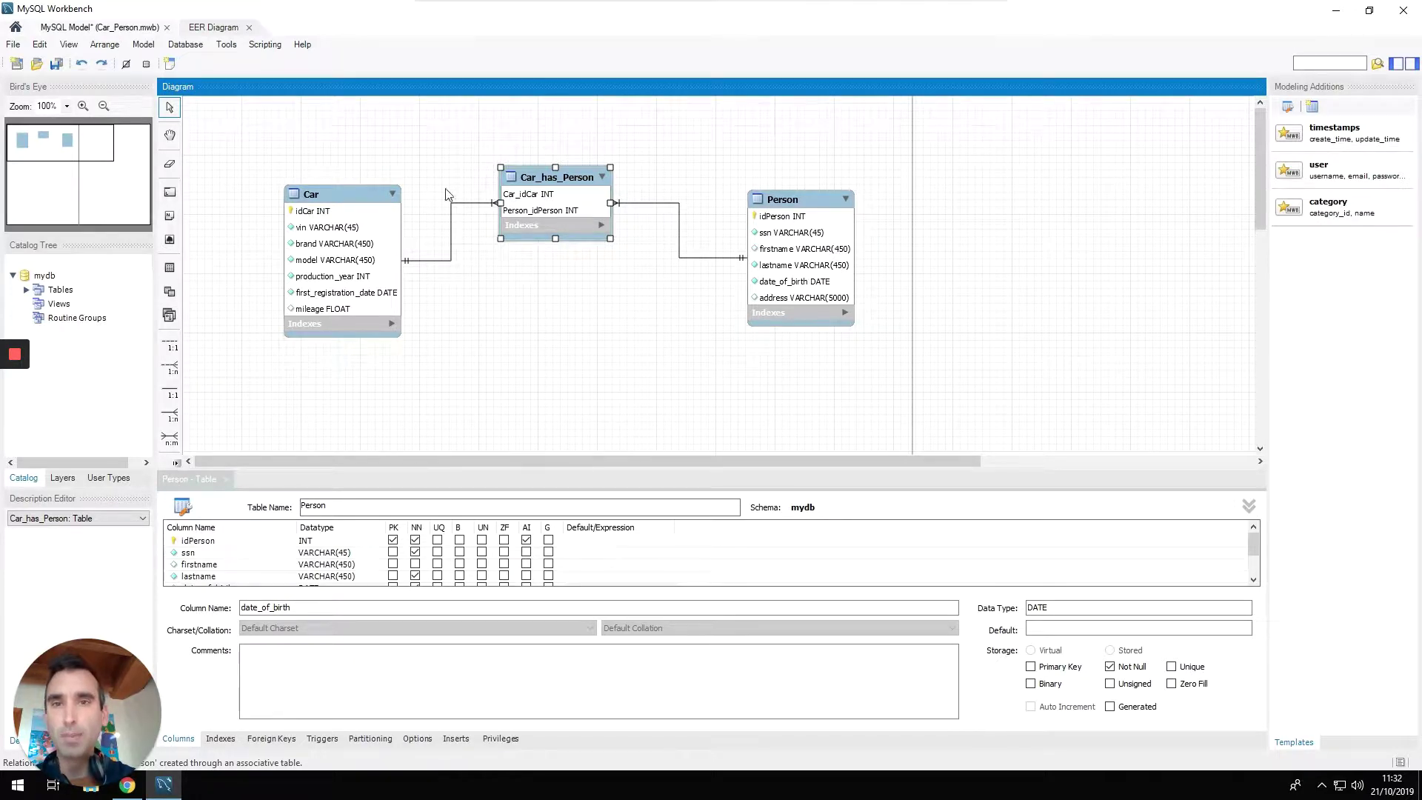
left_click(509, 291)
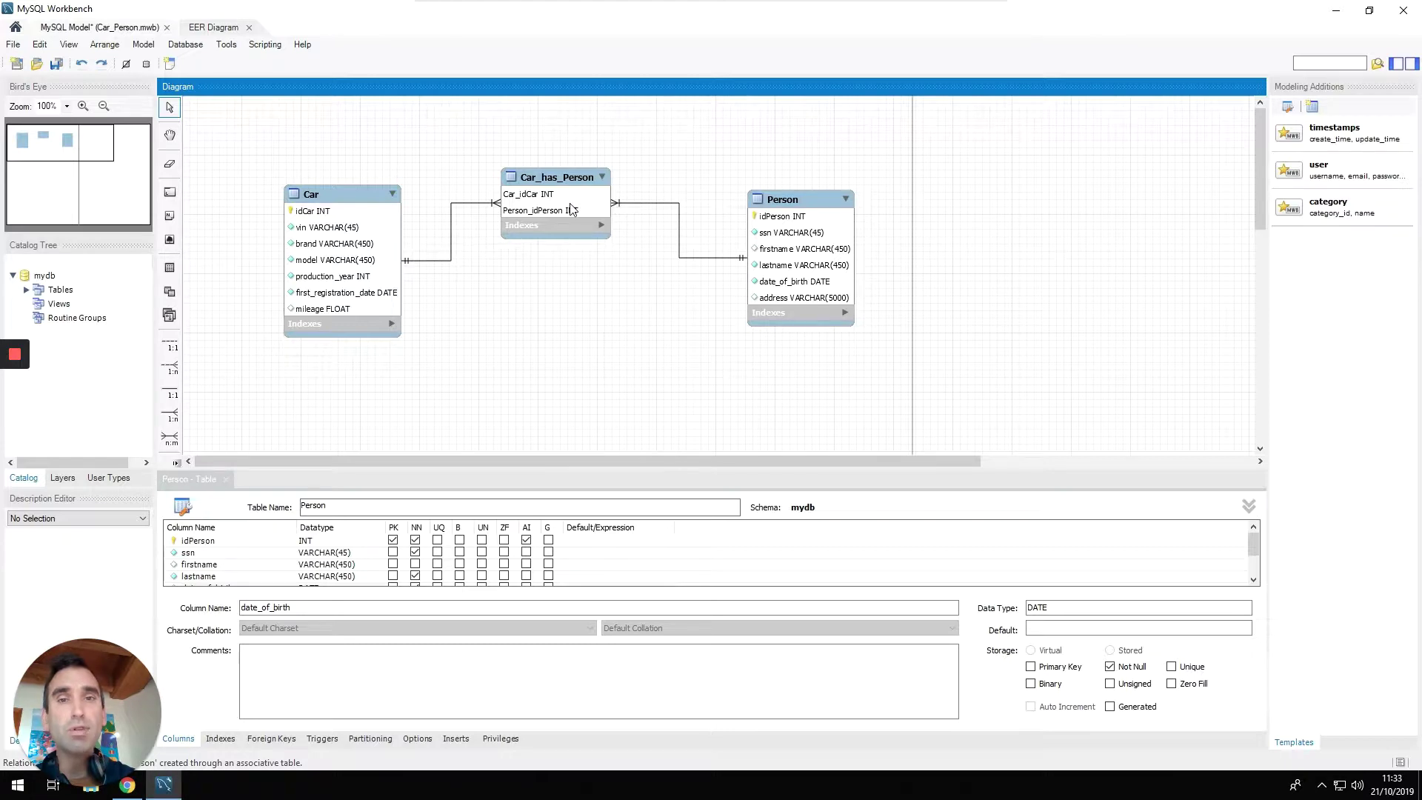
Make the Car_has_Person side of its Car relationship optional in the Foreign Key settings.
double_click(463, 204)
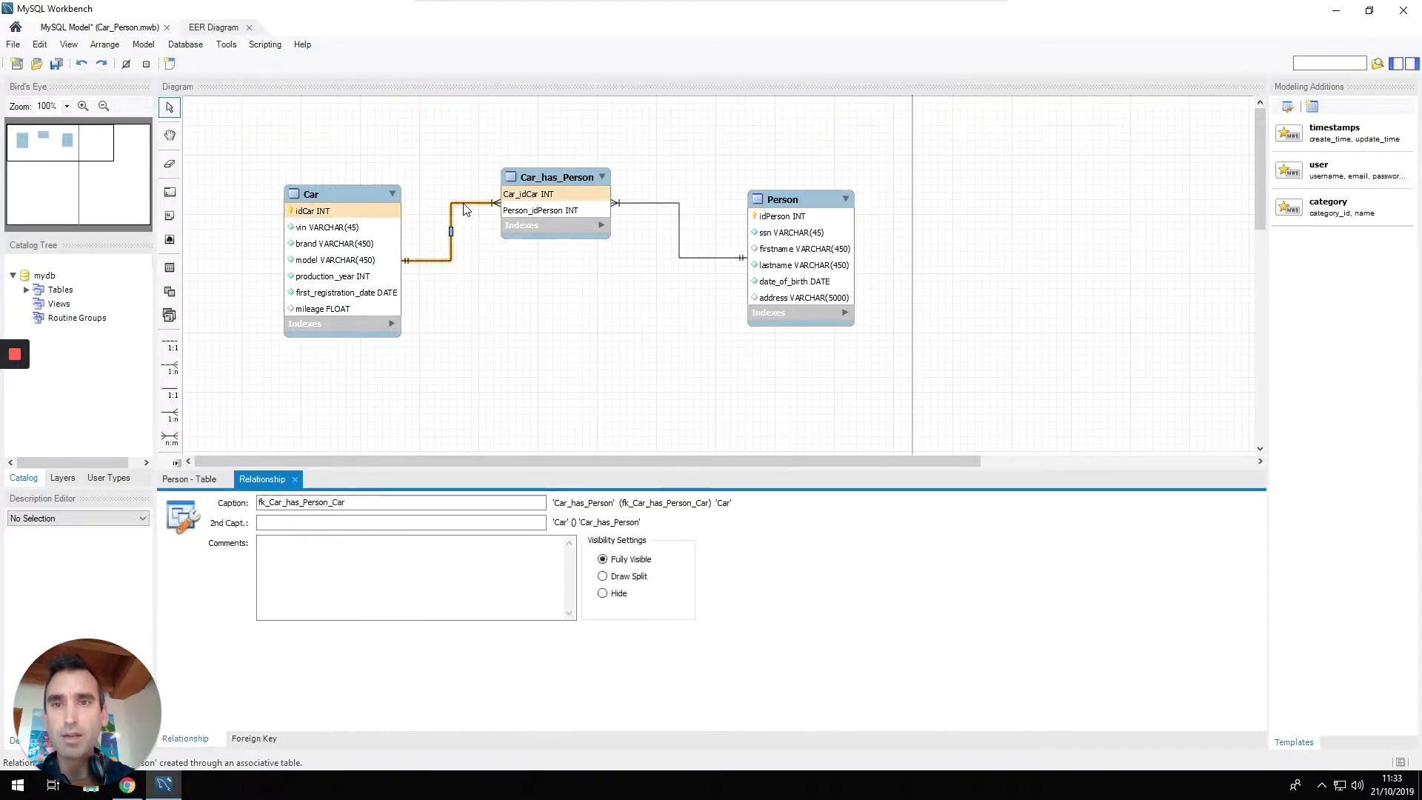
left_click(252, 739)
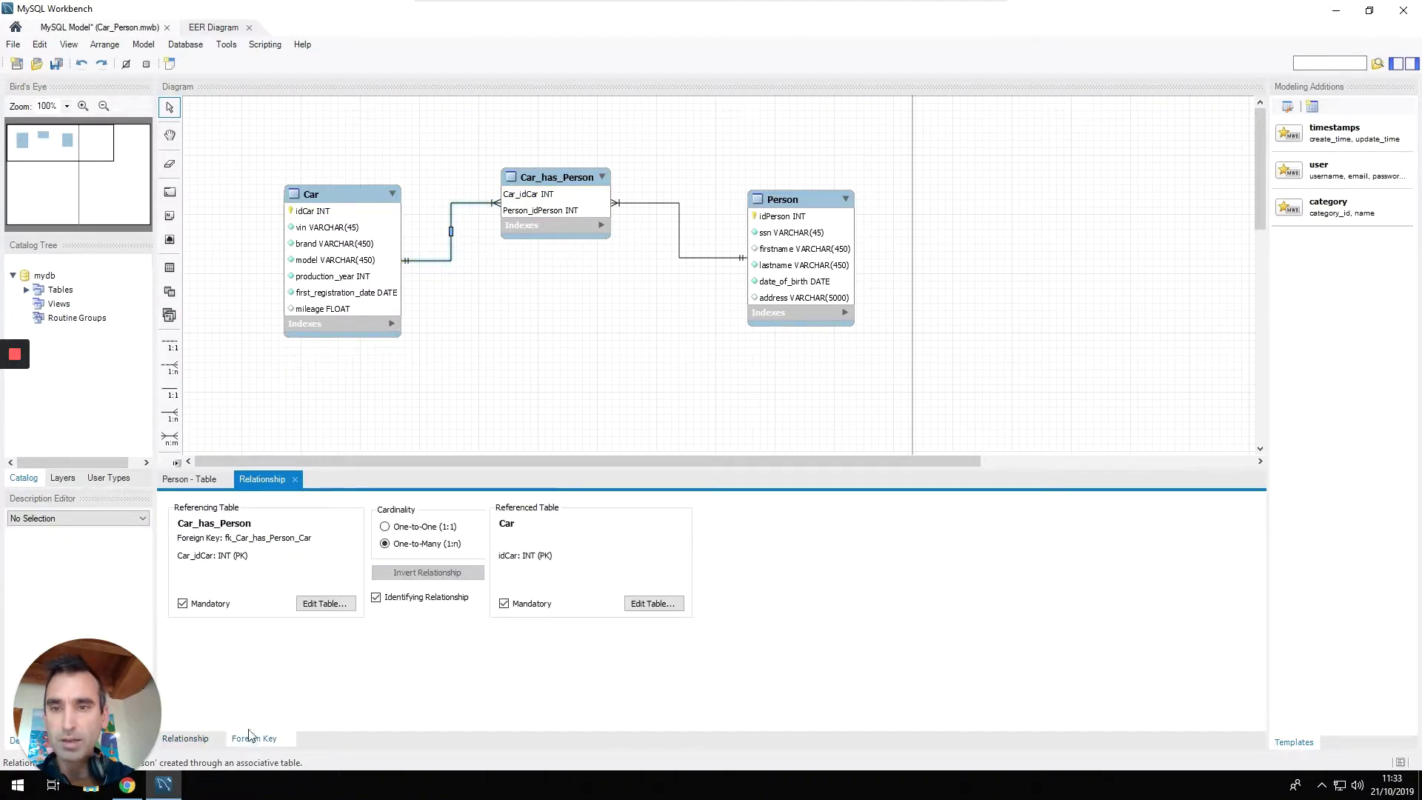
left_click(667, 314)
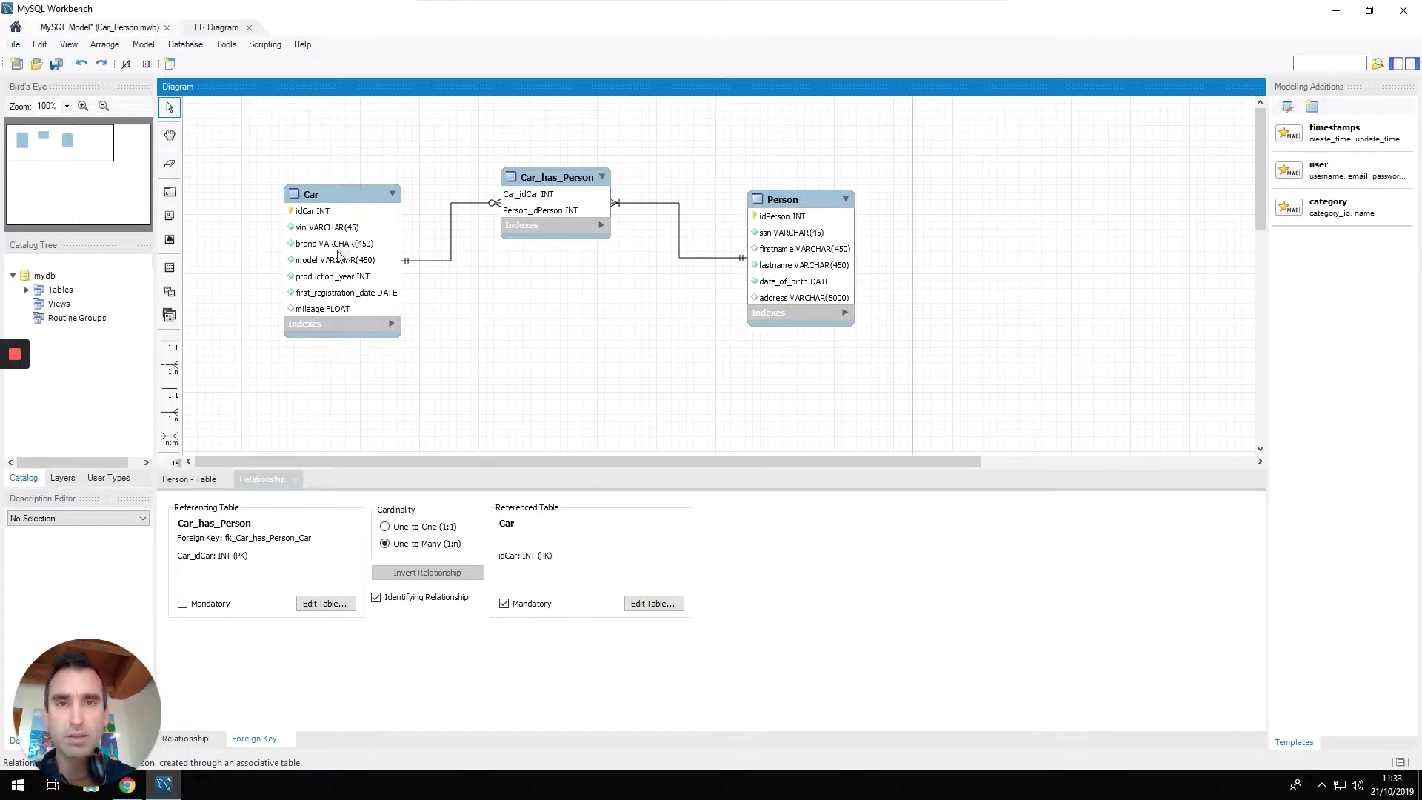
Make the Car_has_Person side of its Person relationship optional as well.
left_click(689, 261)
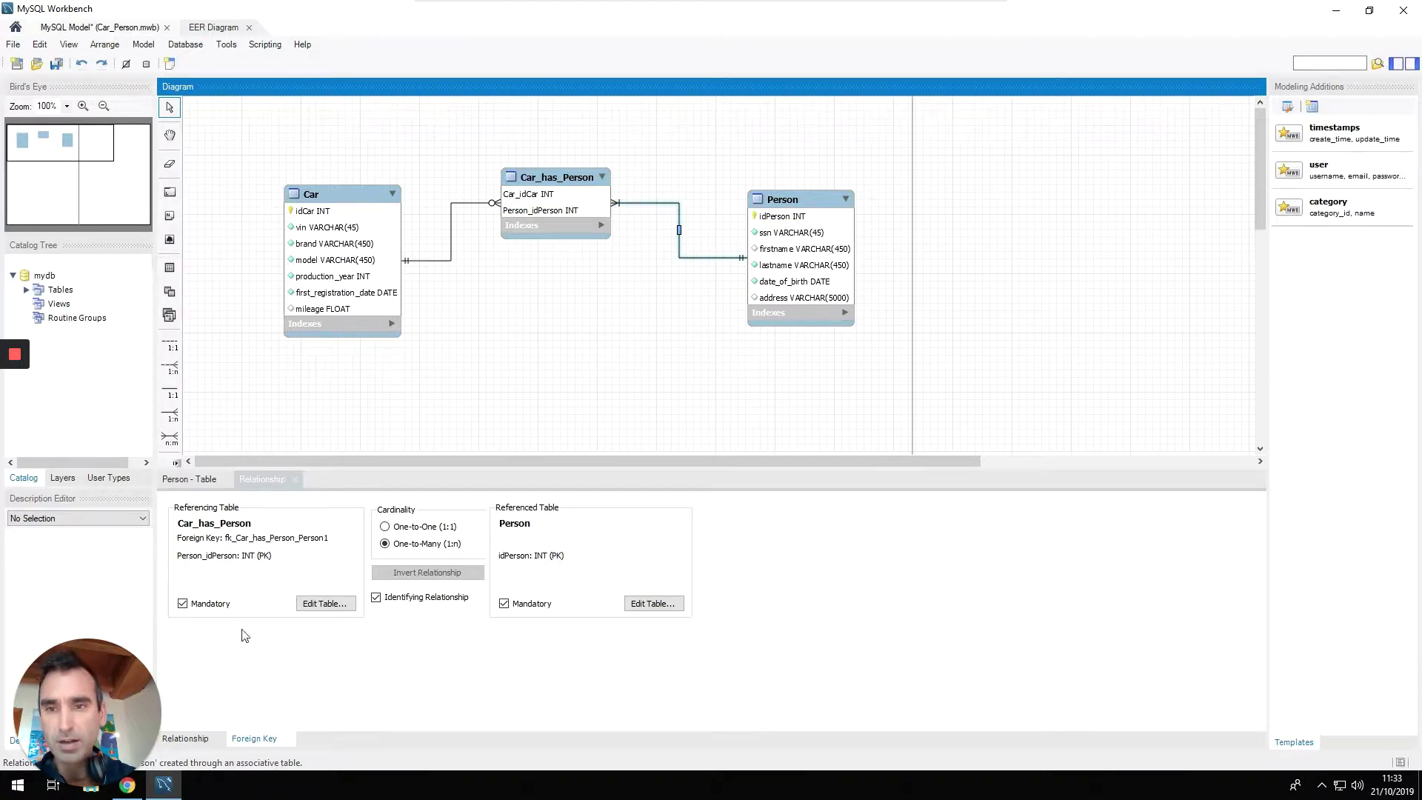
left_click(194, 603)
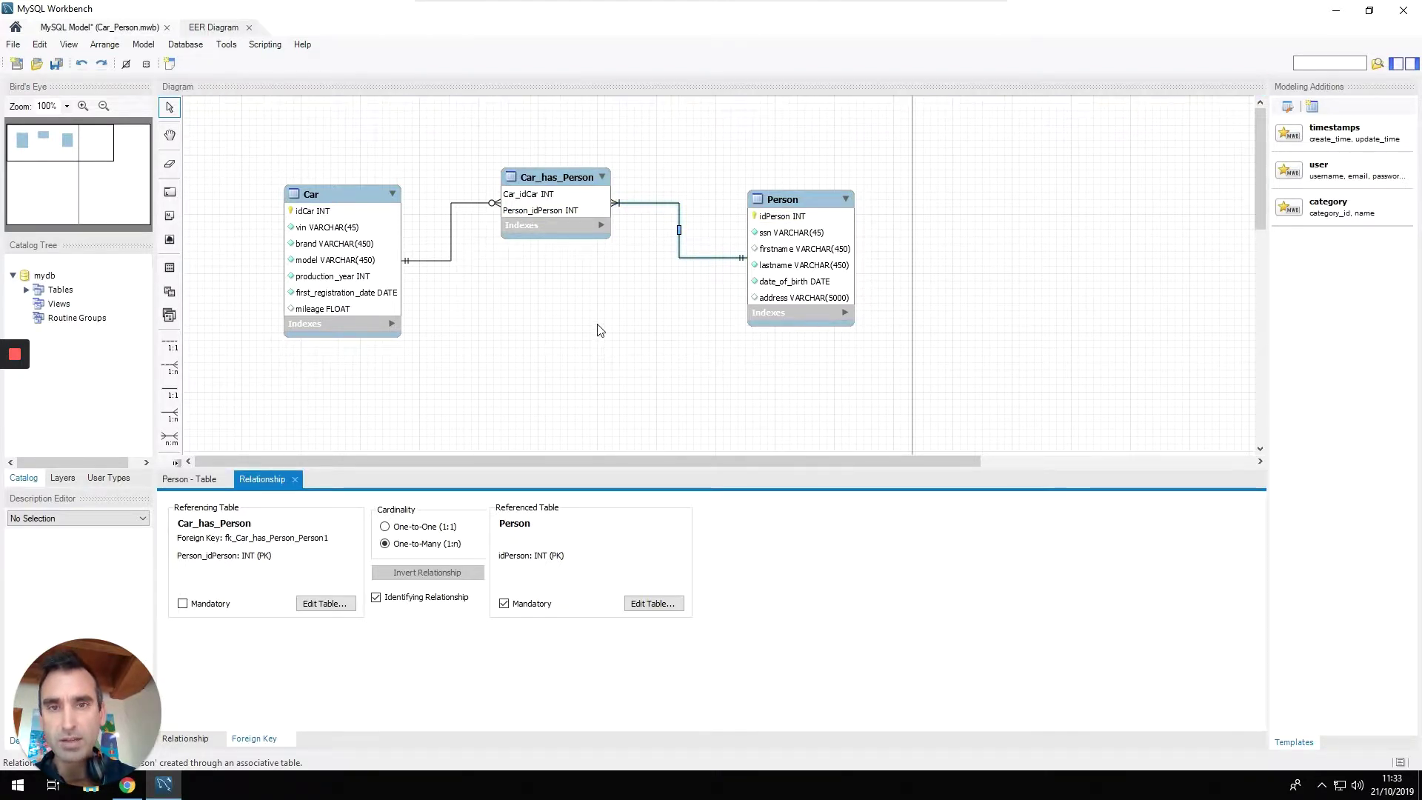
left_click(611, 295)
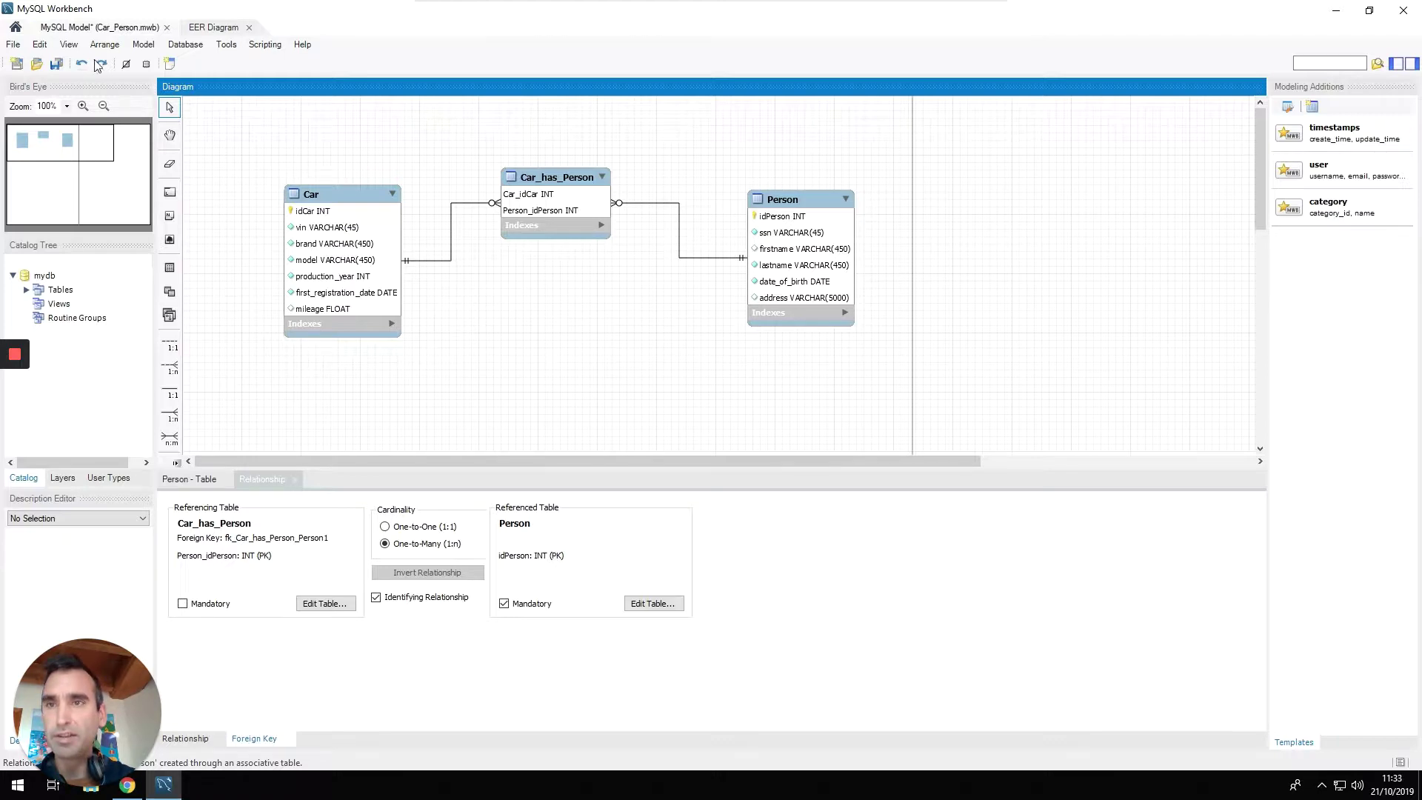
Forward-engineer the model to a SQL CREATE script, copy it, and switch to the browser.
left_click(16, 46)
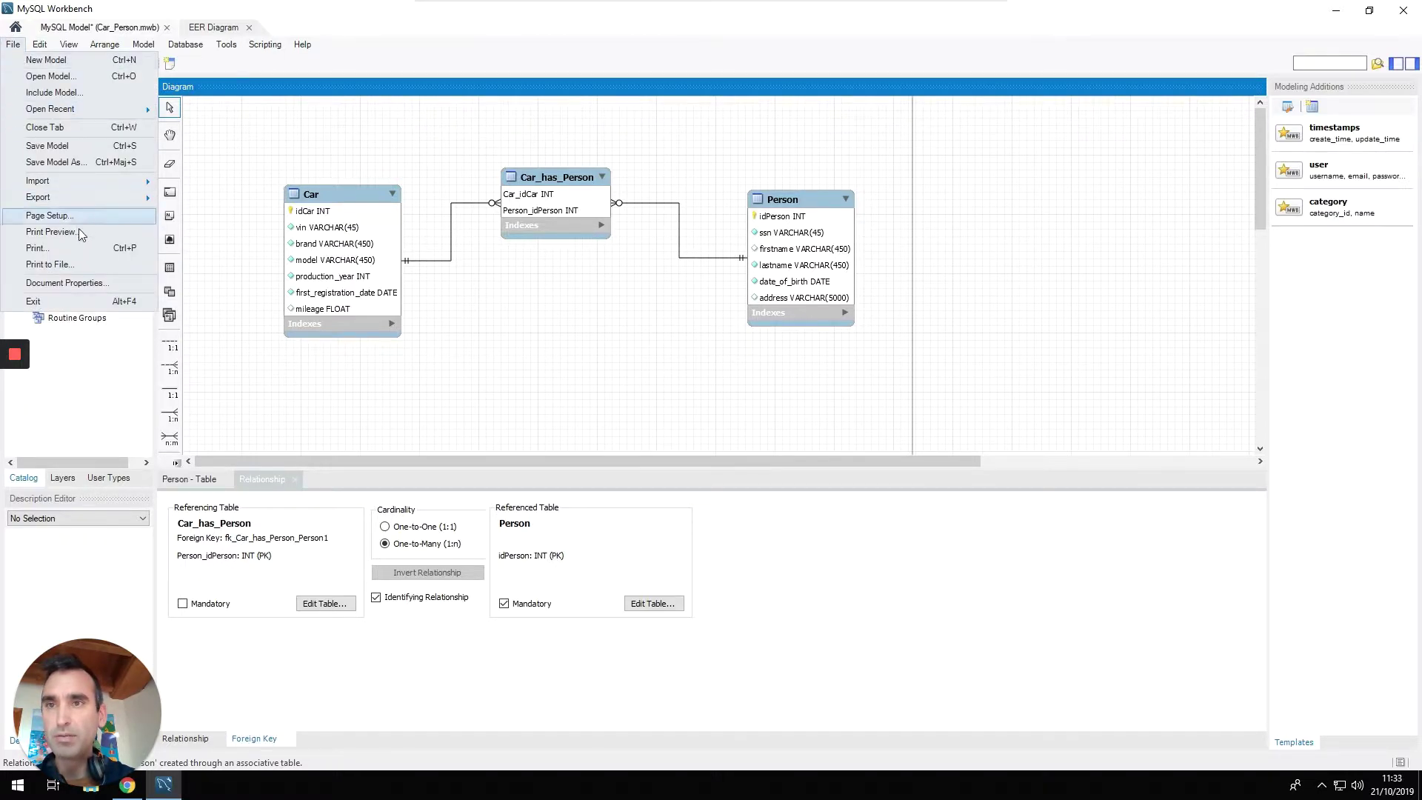
mouse_move(77, 197)
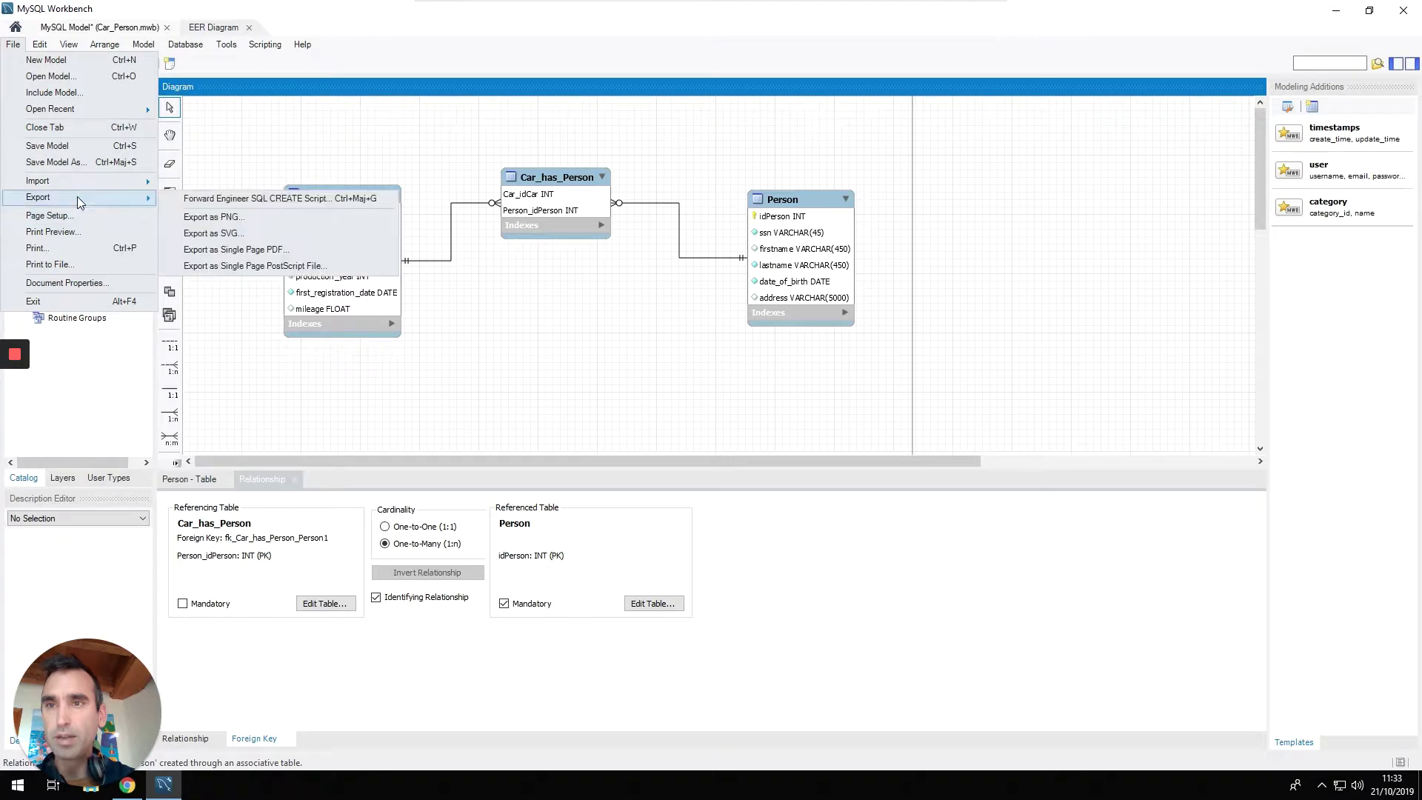
left_click(249, 199)
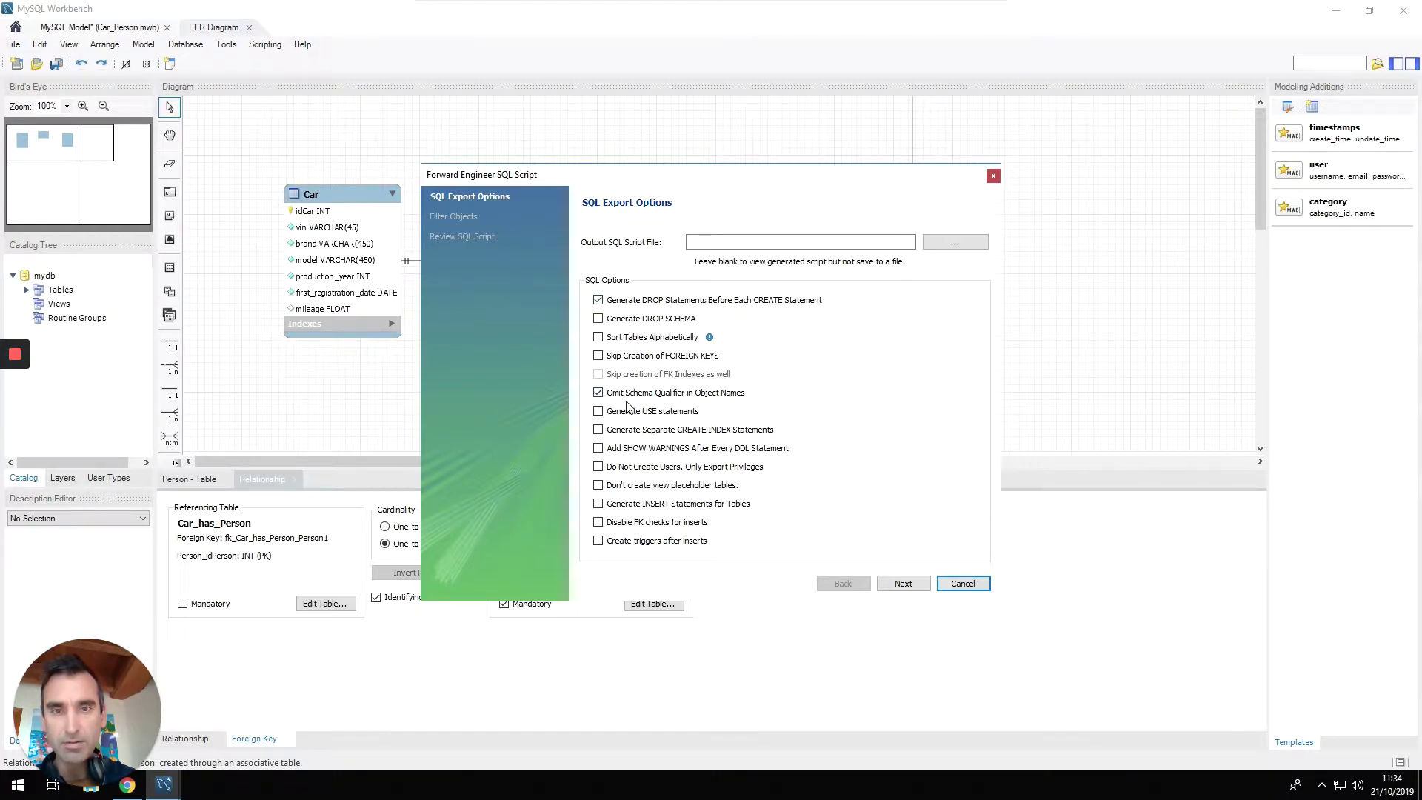
left_click(903, 585)
left_click(902, 585)
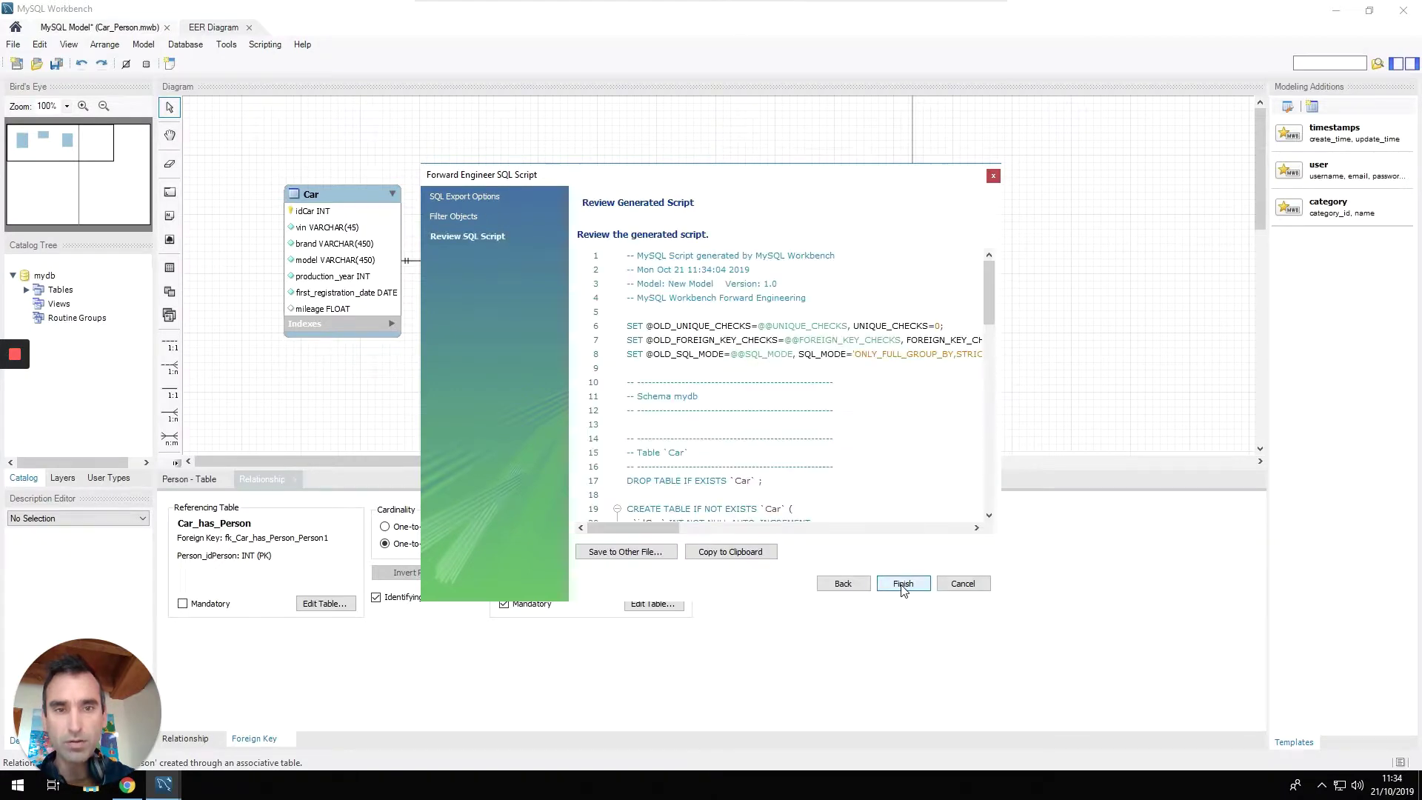
left_click(735, 557)
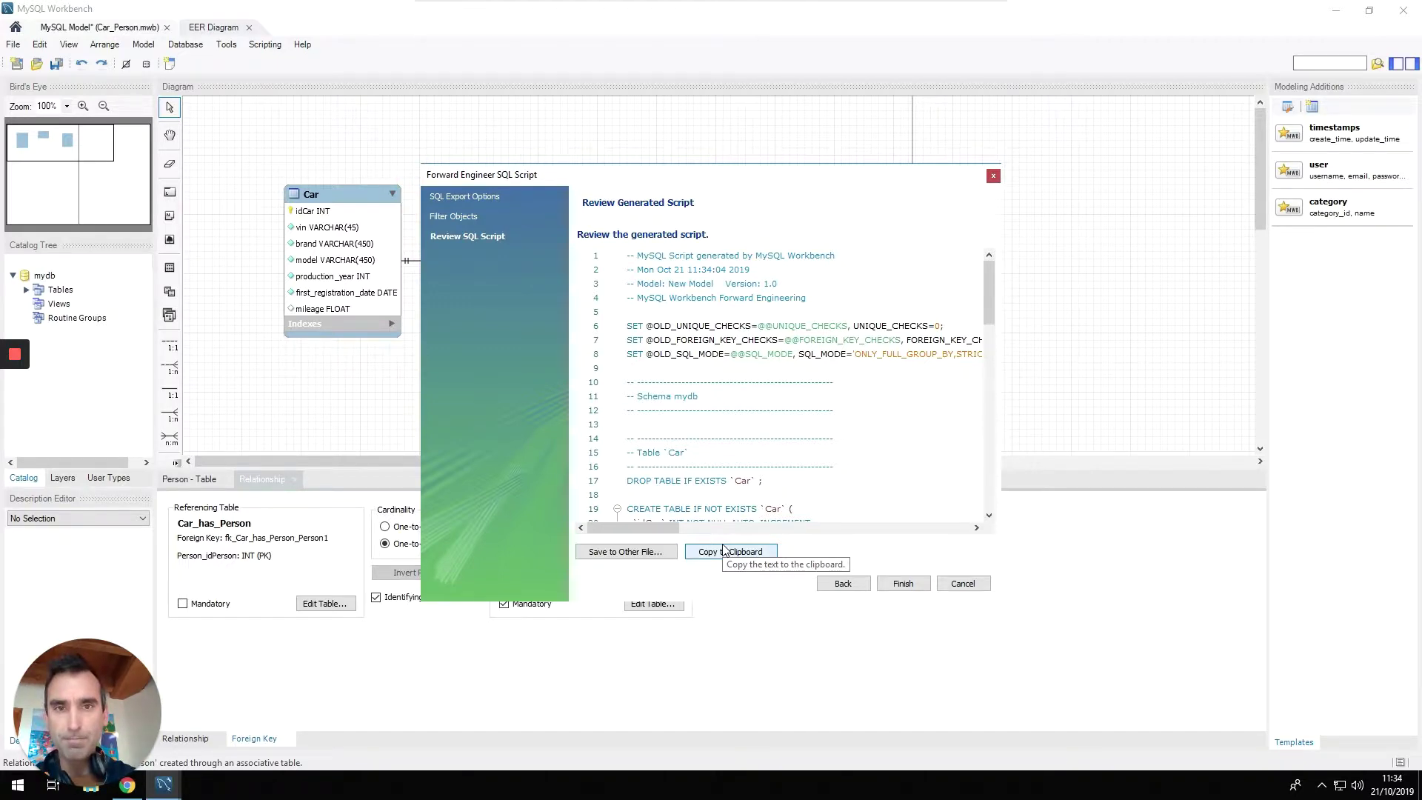
key("alt+Tab")
key("alt+Tab")
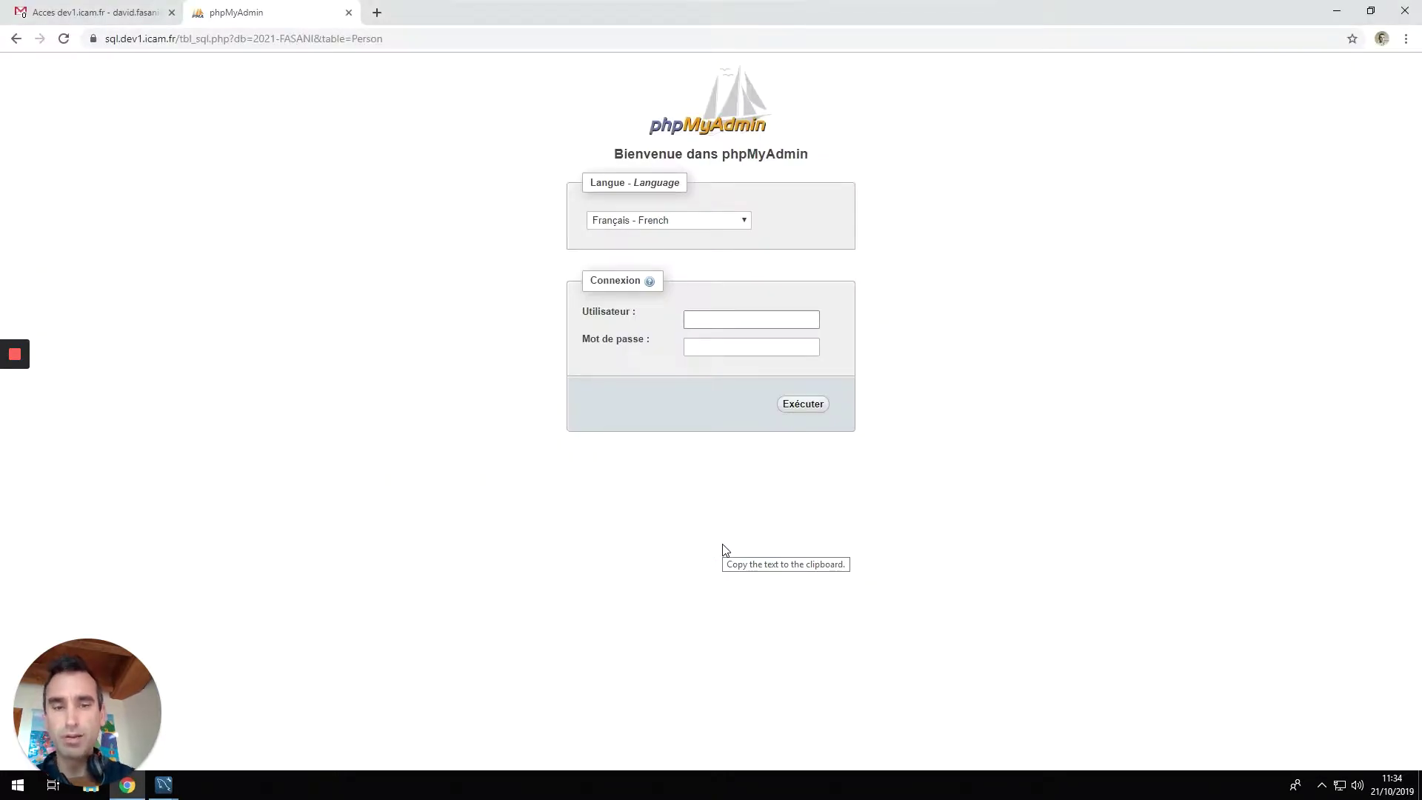
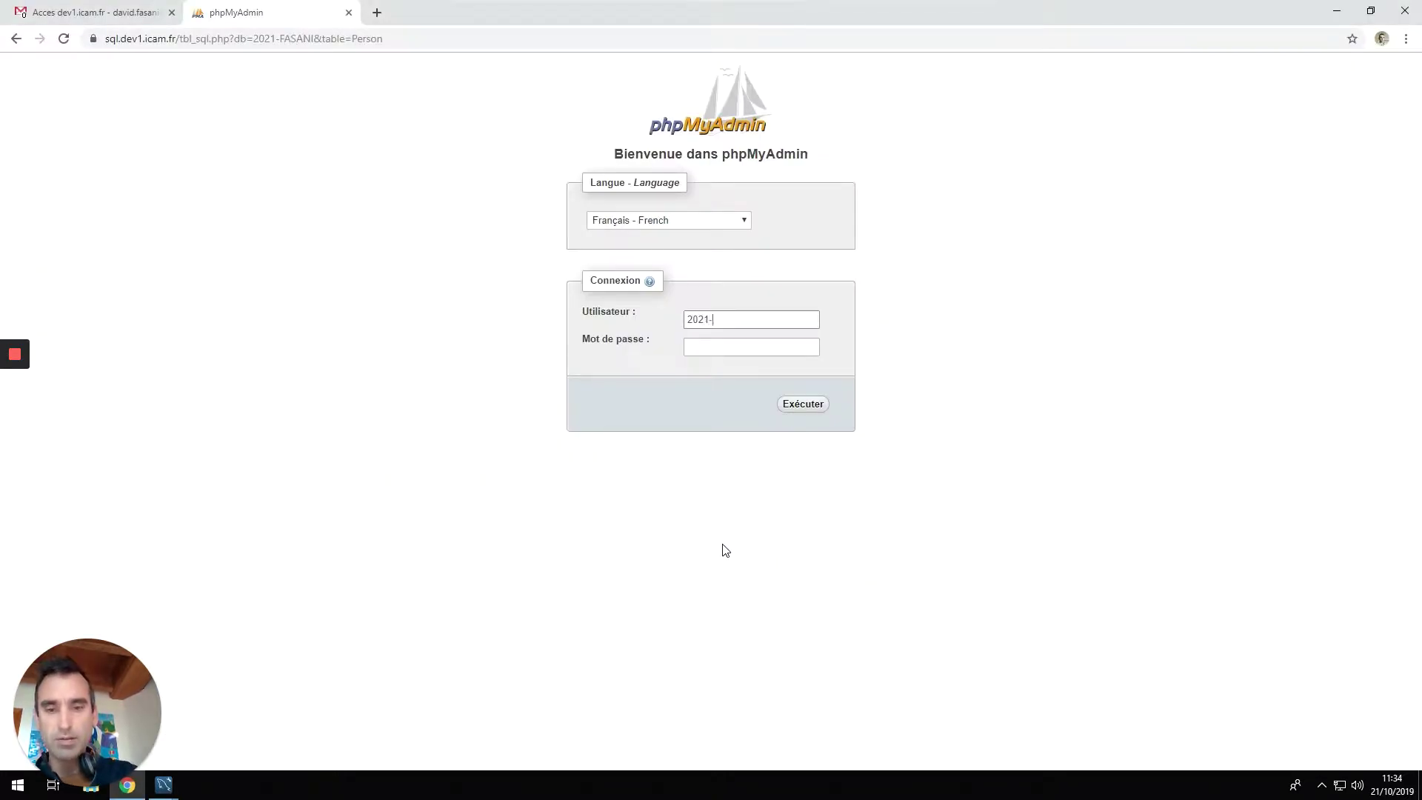
Log in to phpMyAdmin with the username and password taken from the credentials email.
key("ctrl+Tab")
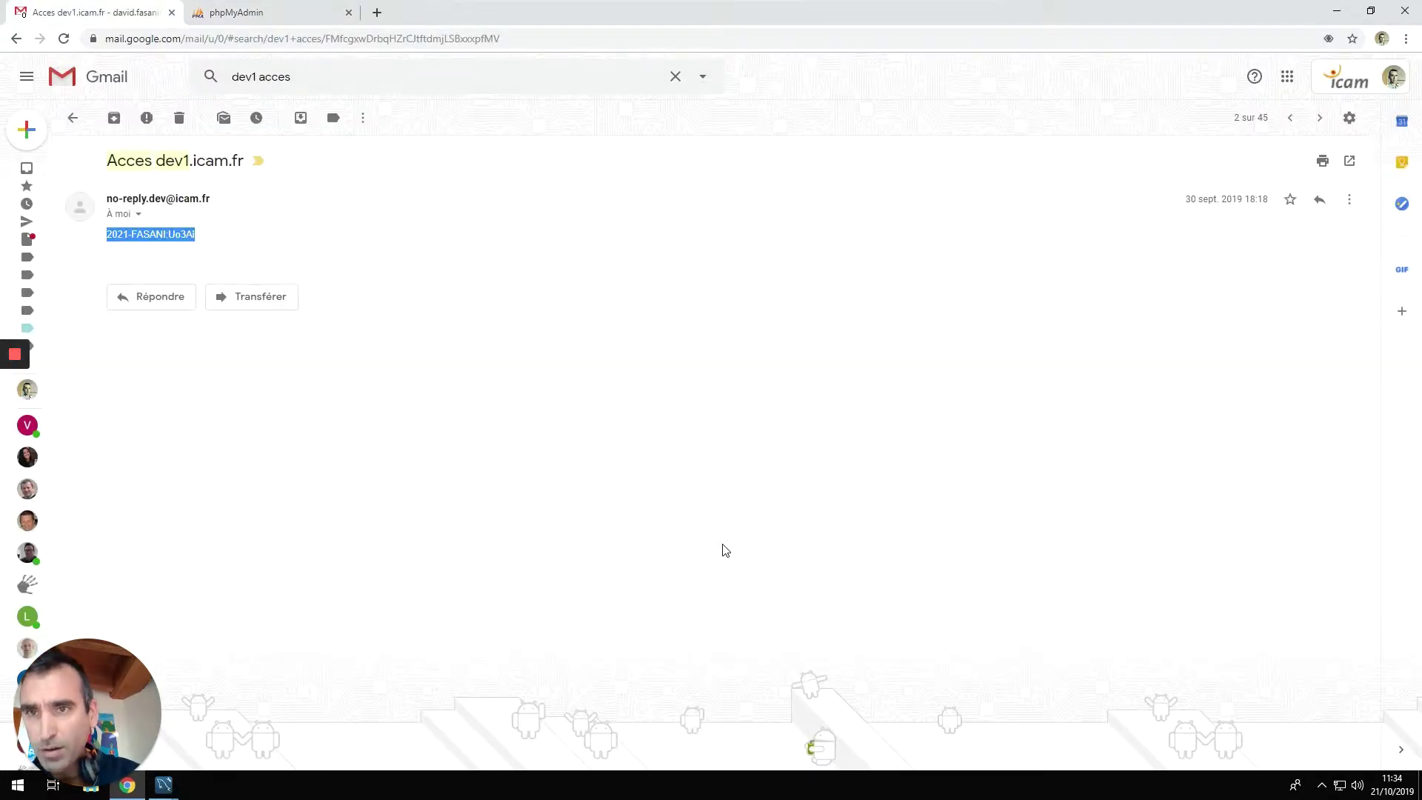
key("ctrl+Tab")
key("Tab")
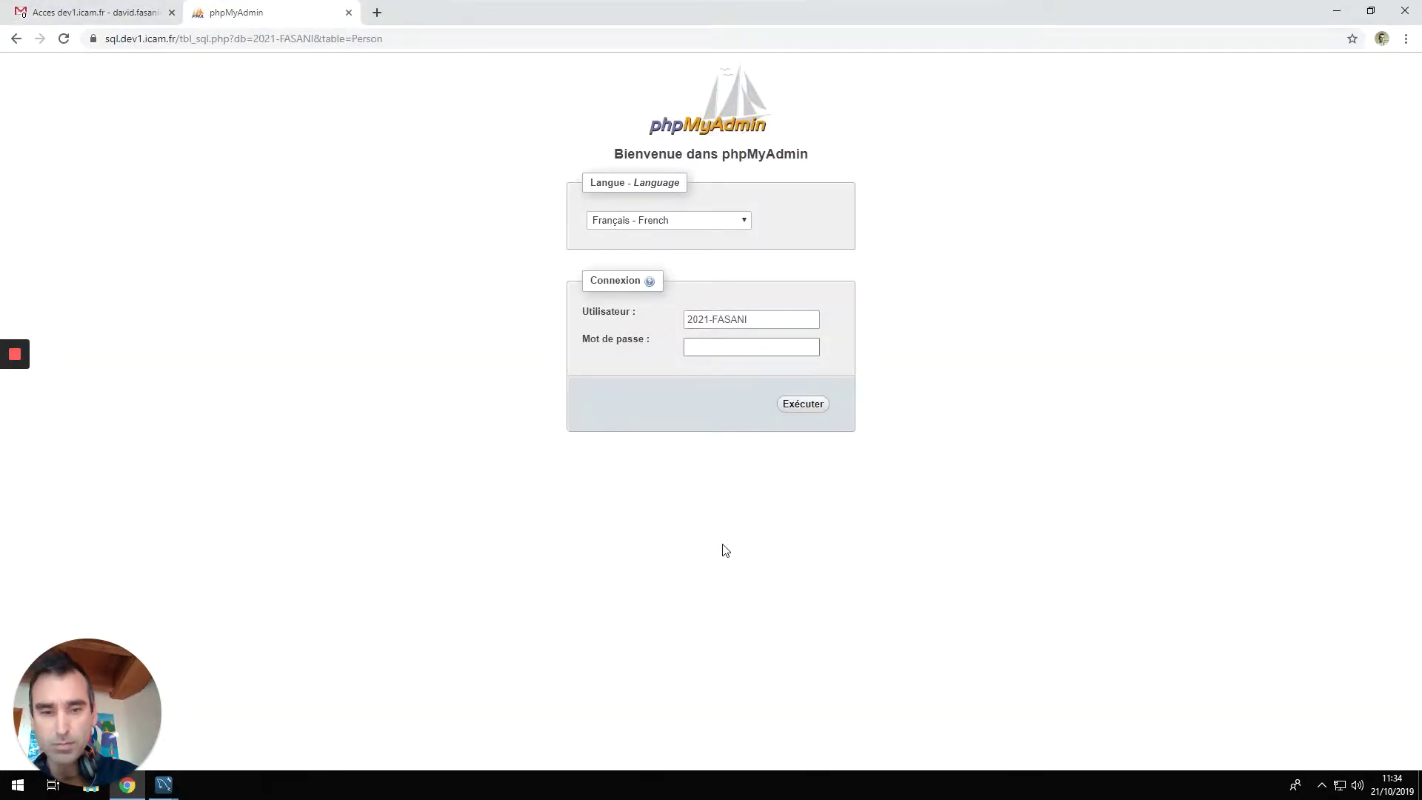
key("ctrl+Tab")
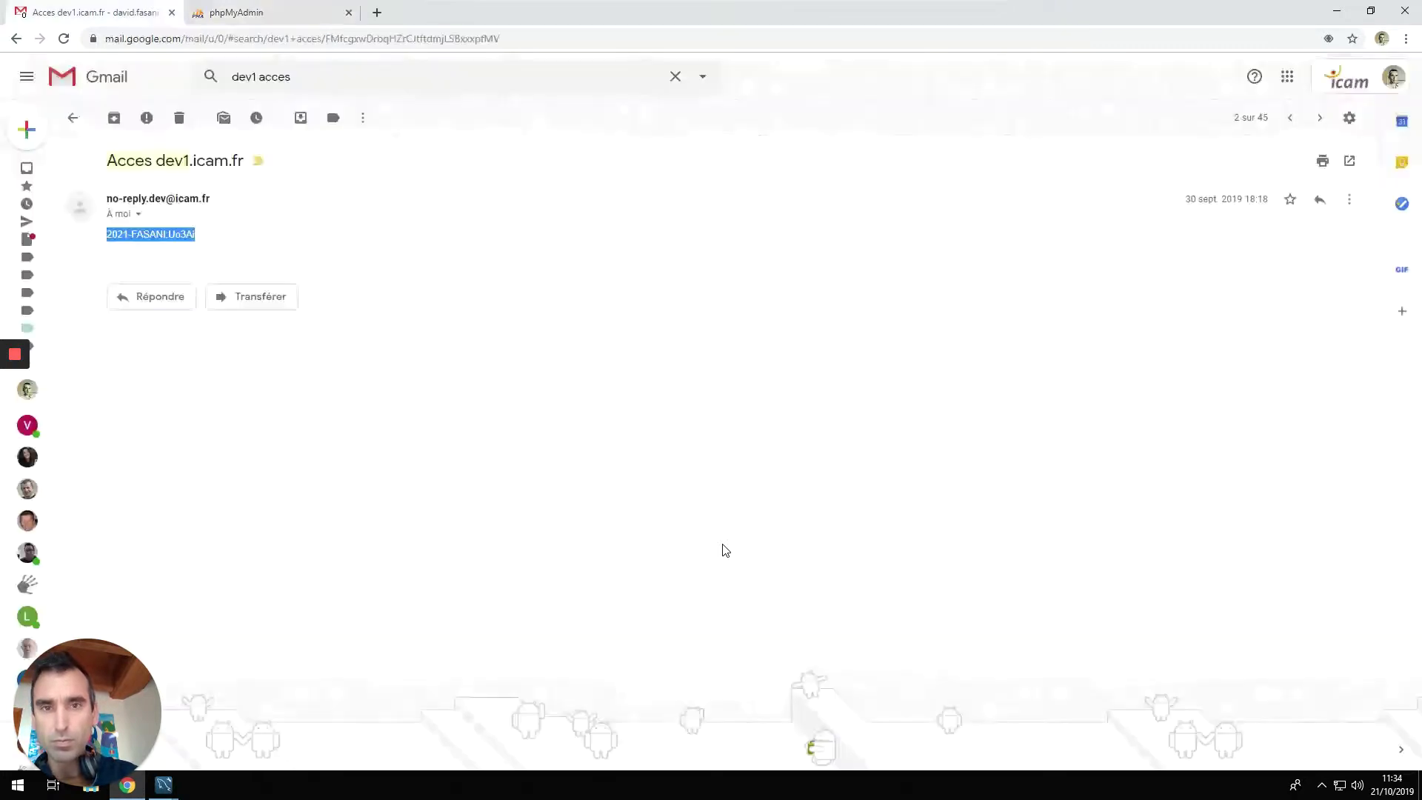
key("ctrl+Tab")
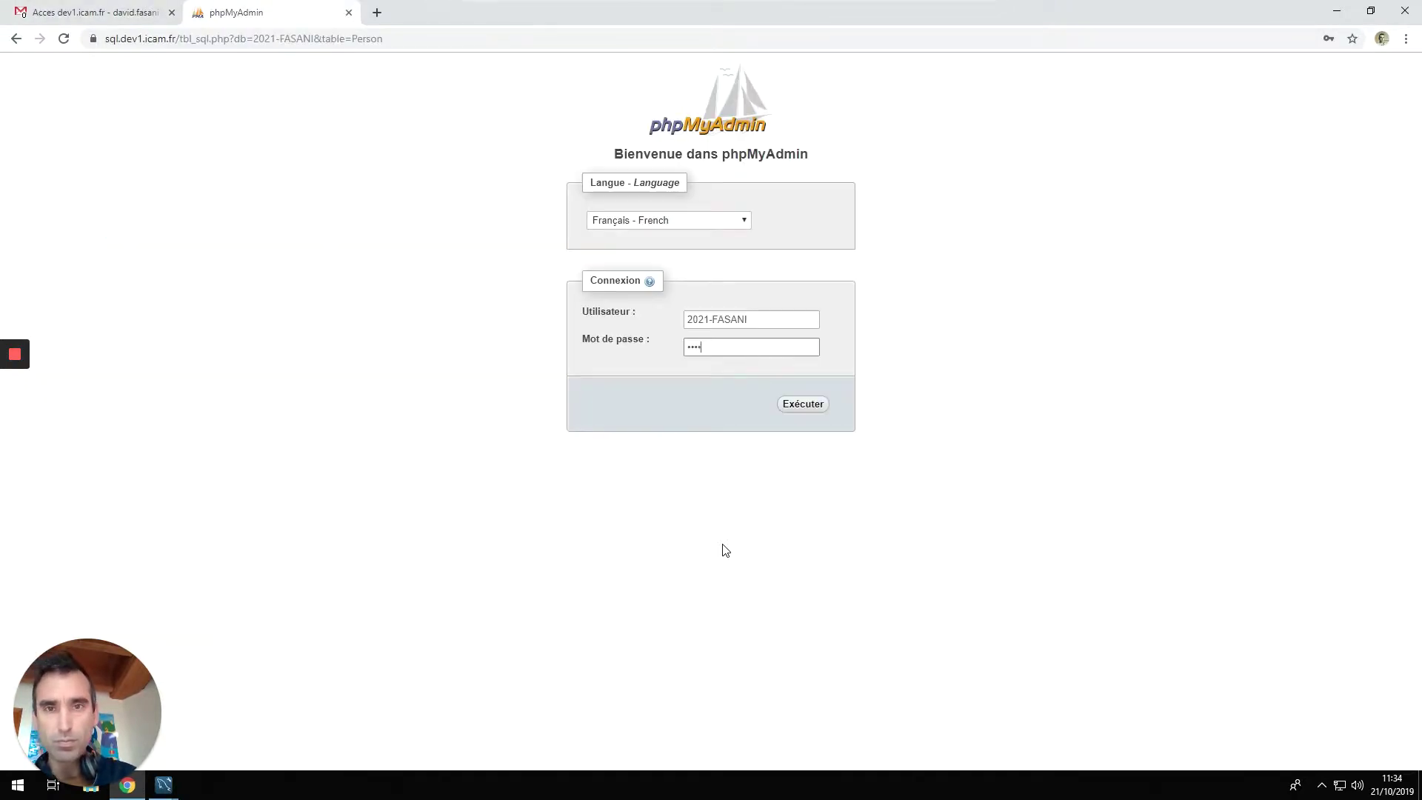
key("Return")
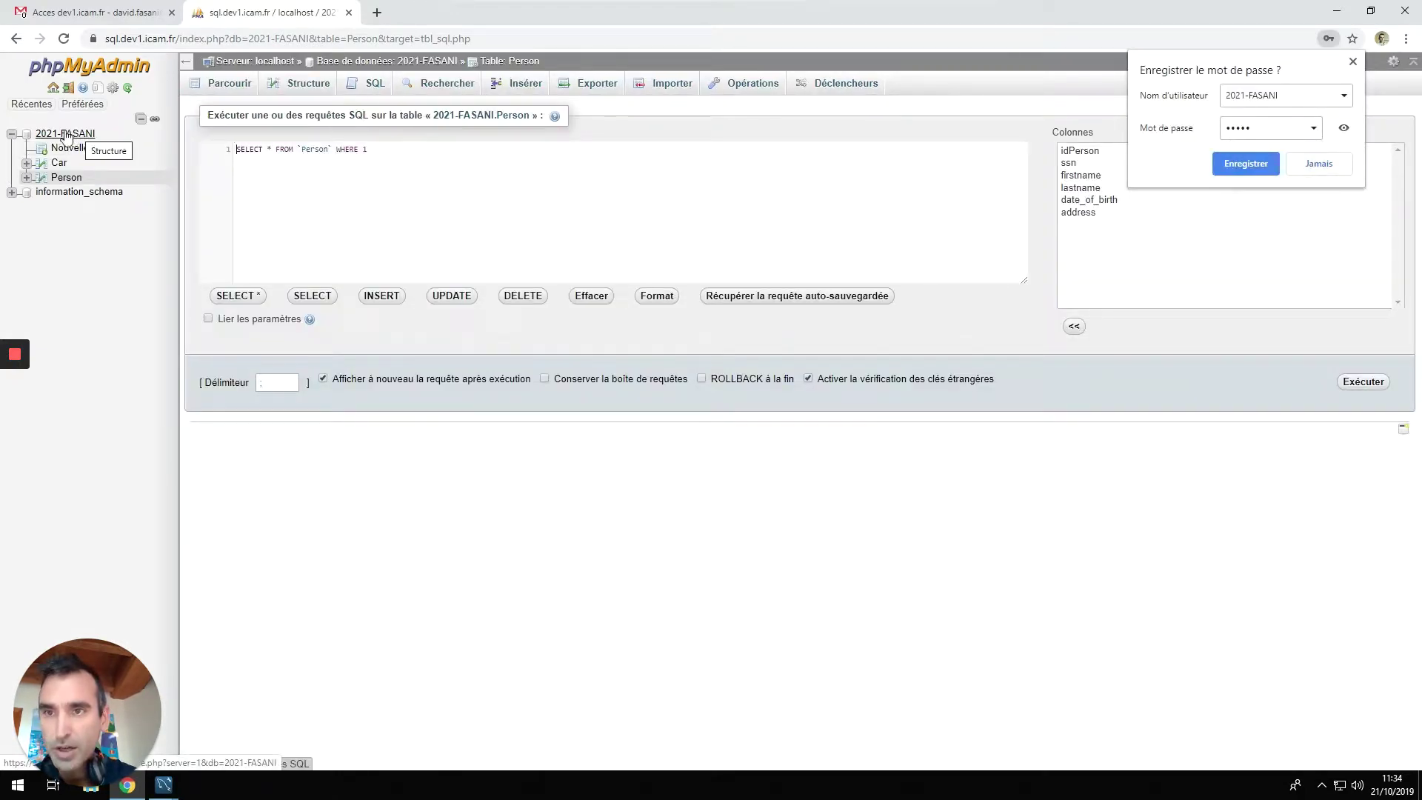
Dismiss the save-password prompt and open the database-level SQL editor from the database tree.
left_click(1246, 164)
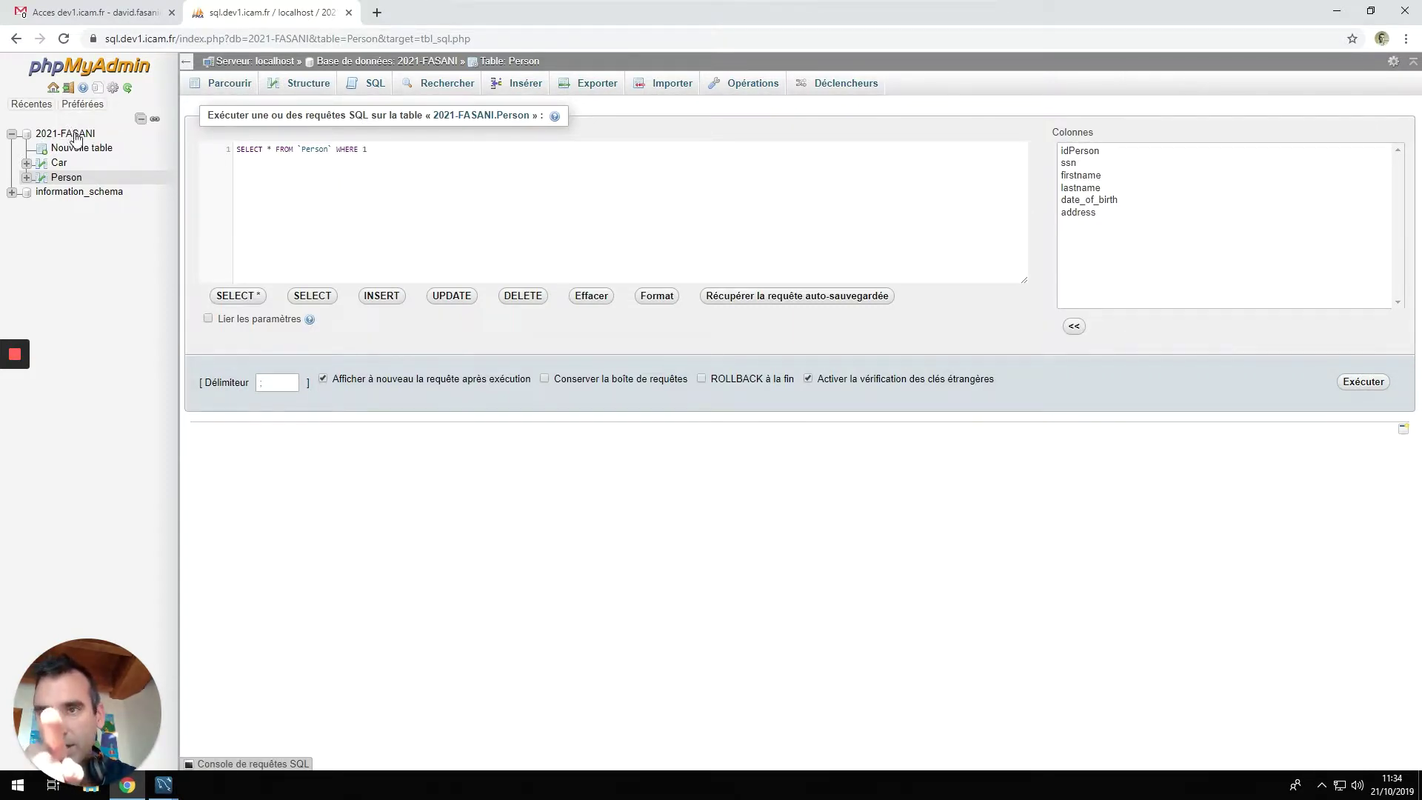
left_click(74, 133)
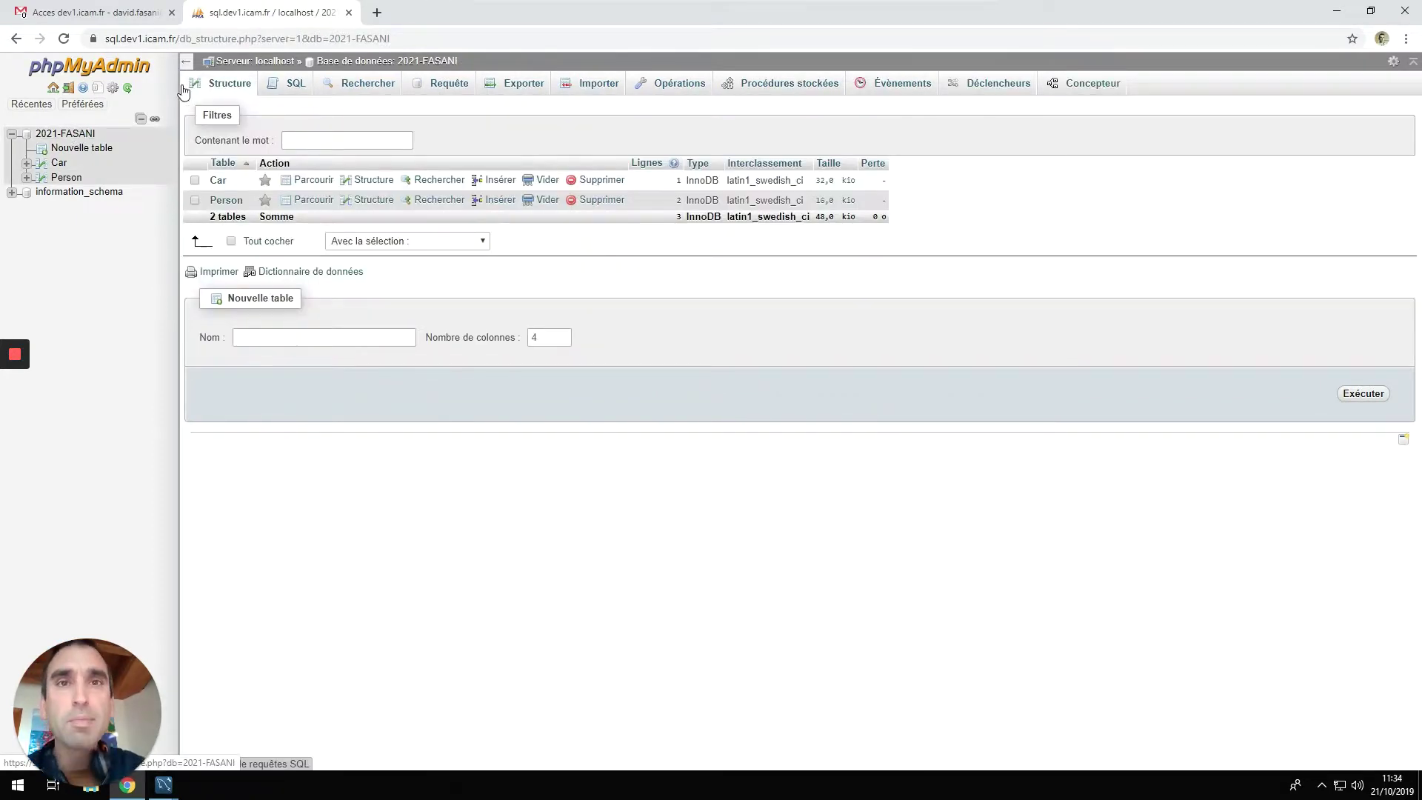
left_click(287, 88)
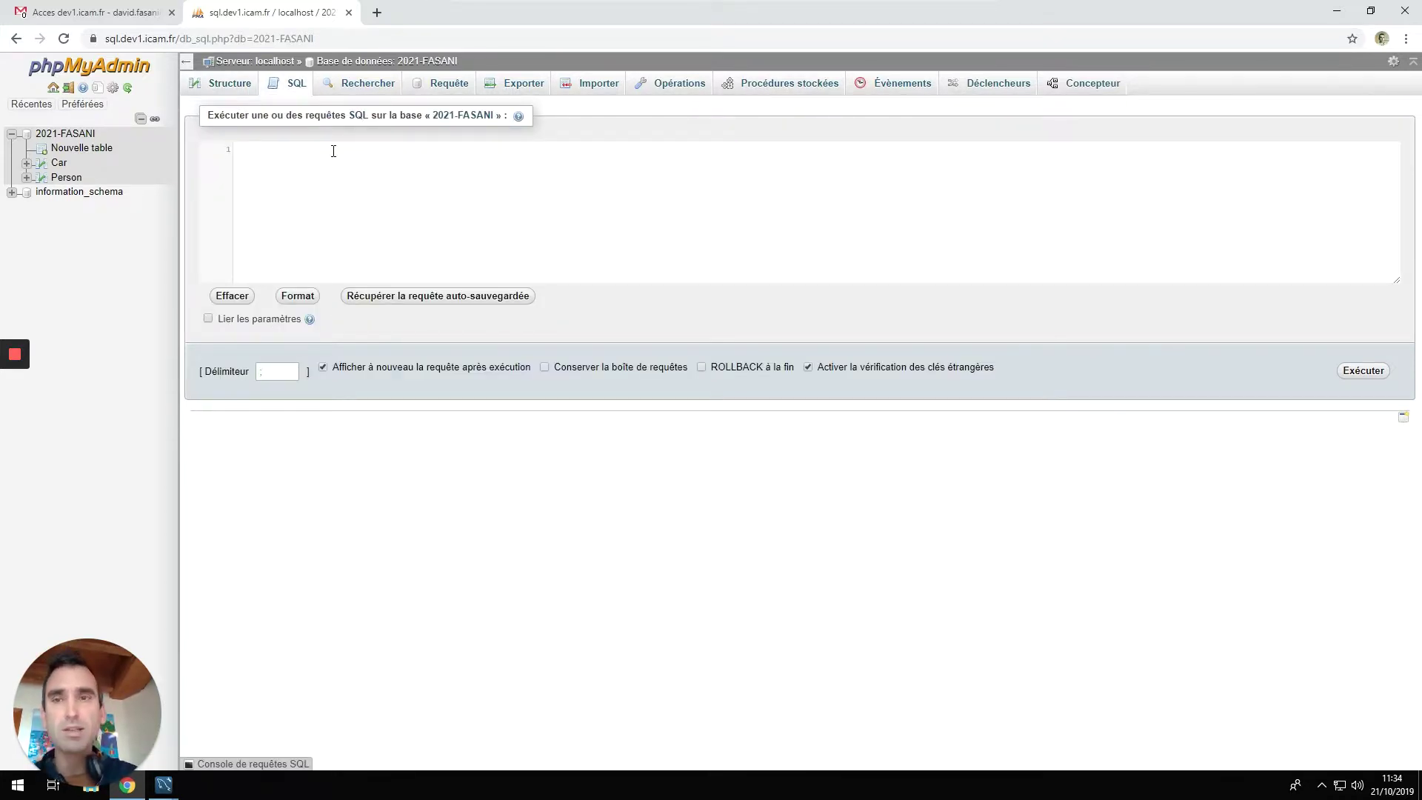
Paste the exported script and run it, which fails on the VISIBLE keyword.
key("ctrl+v")
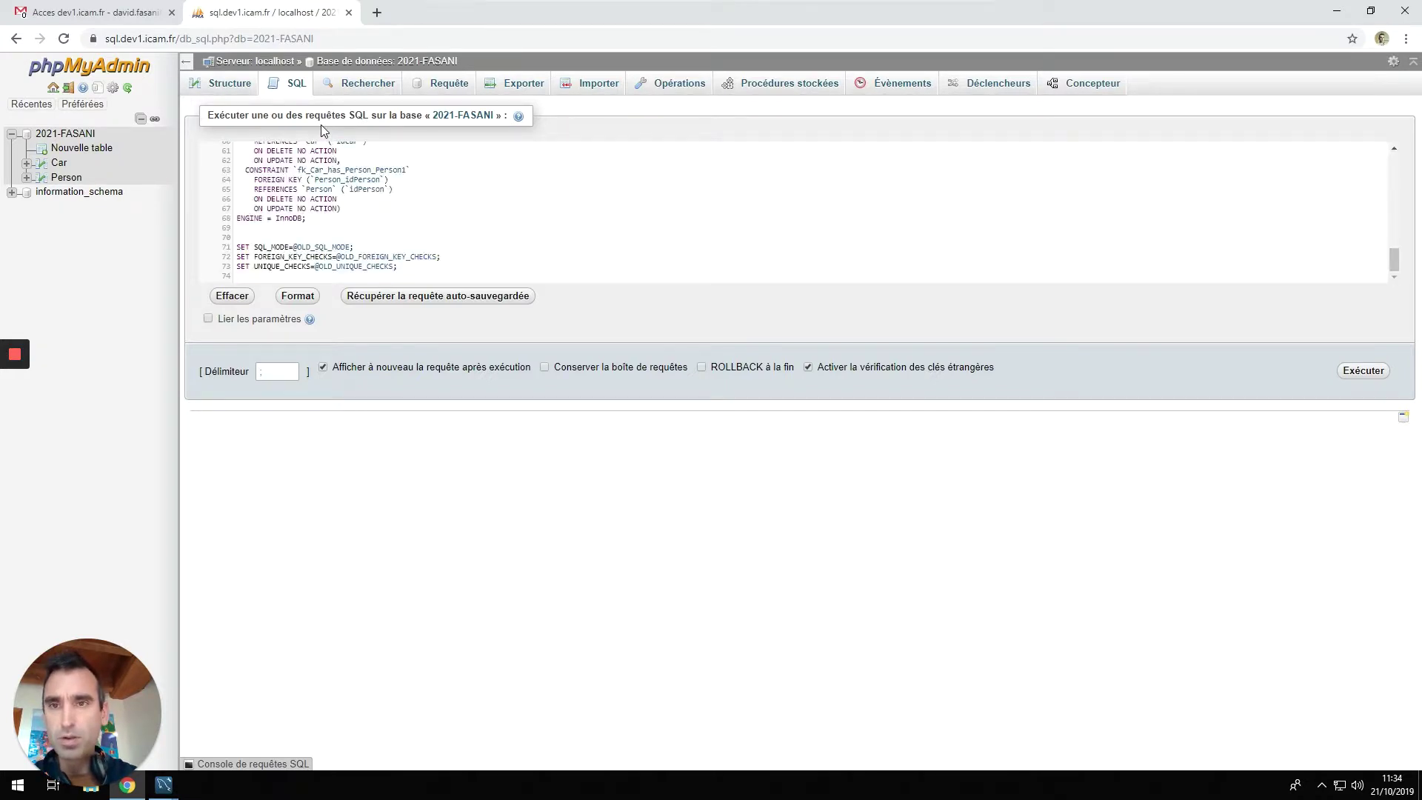
left_click(1361, 371)
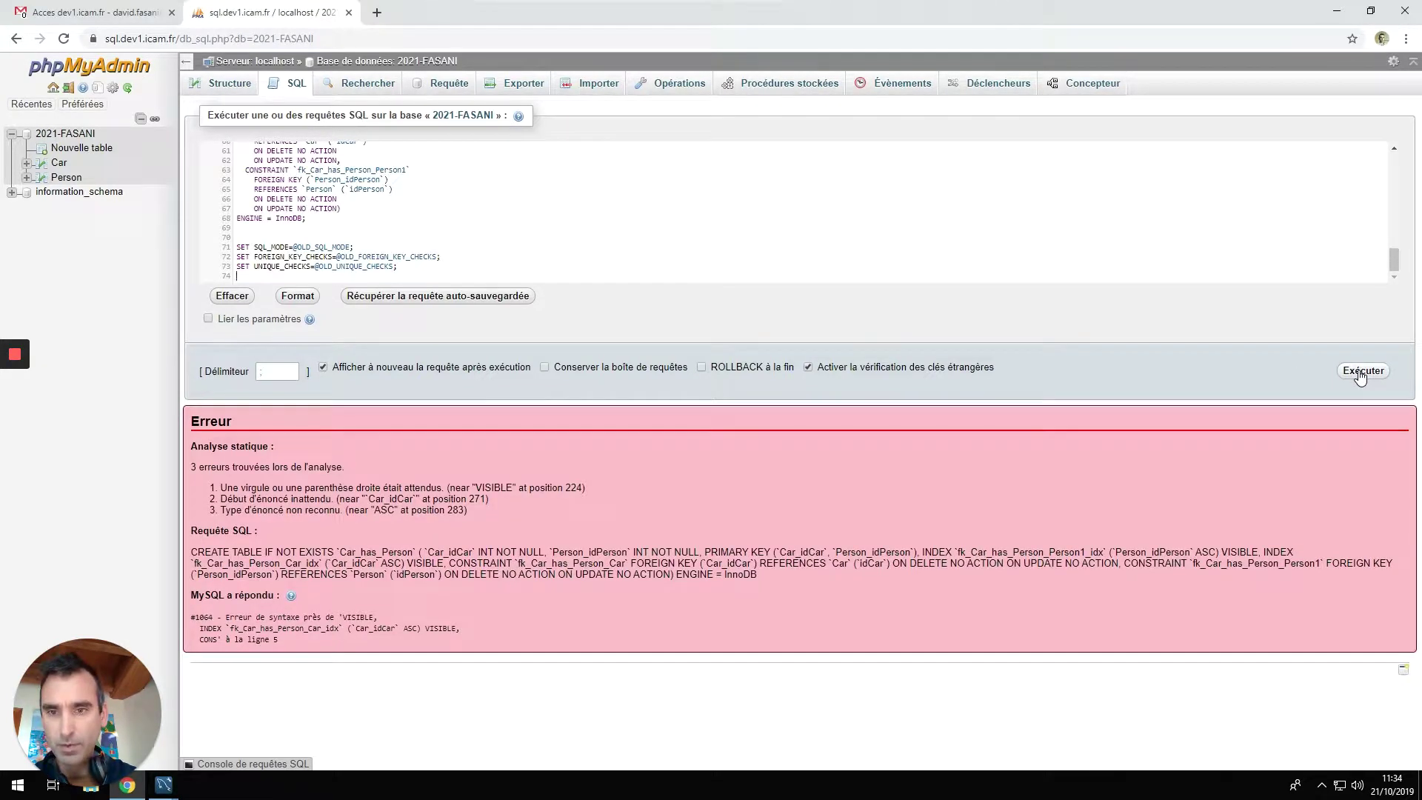
double_click(441, 628)
left_click(660, 238)
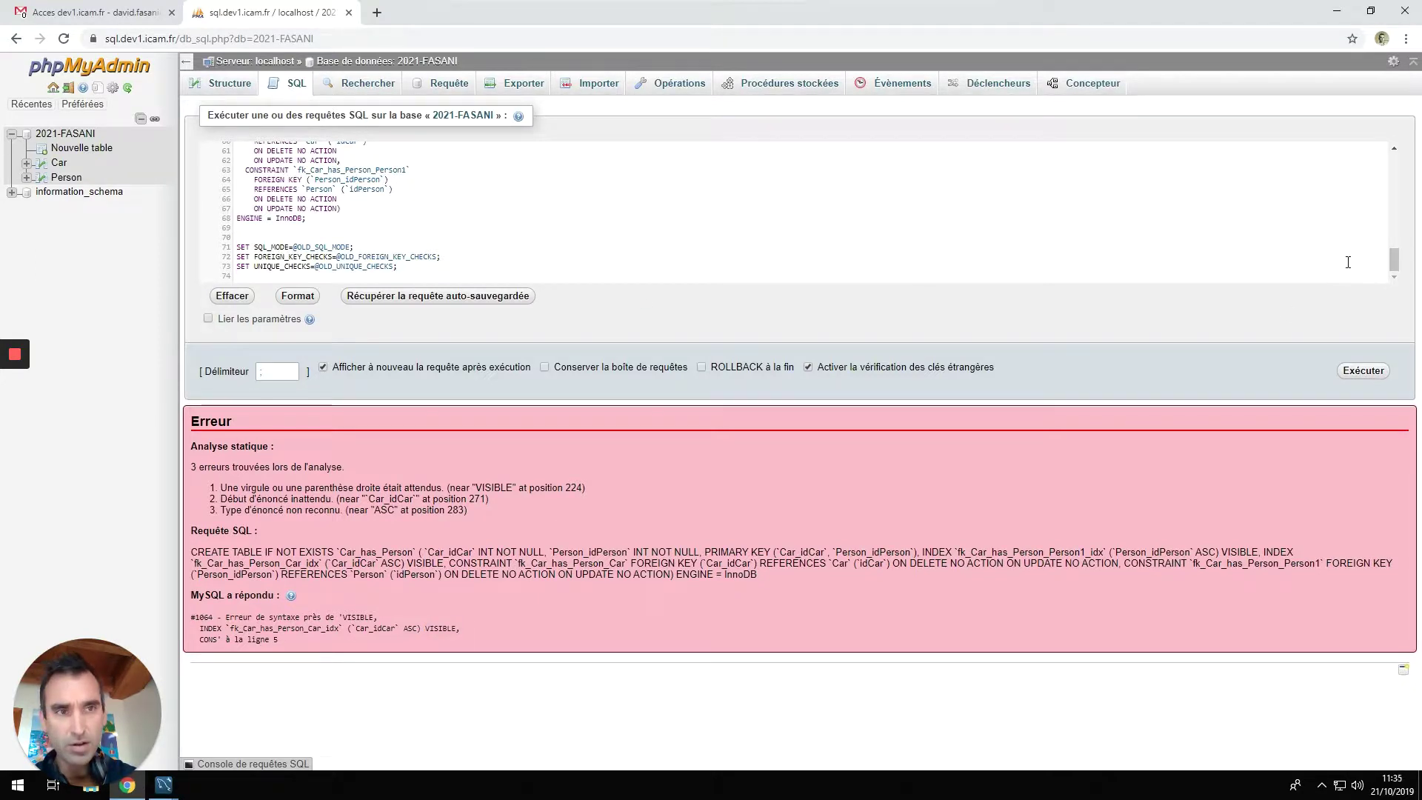
scroll(1295, 237, "up", 2)
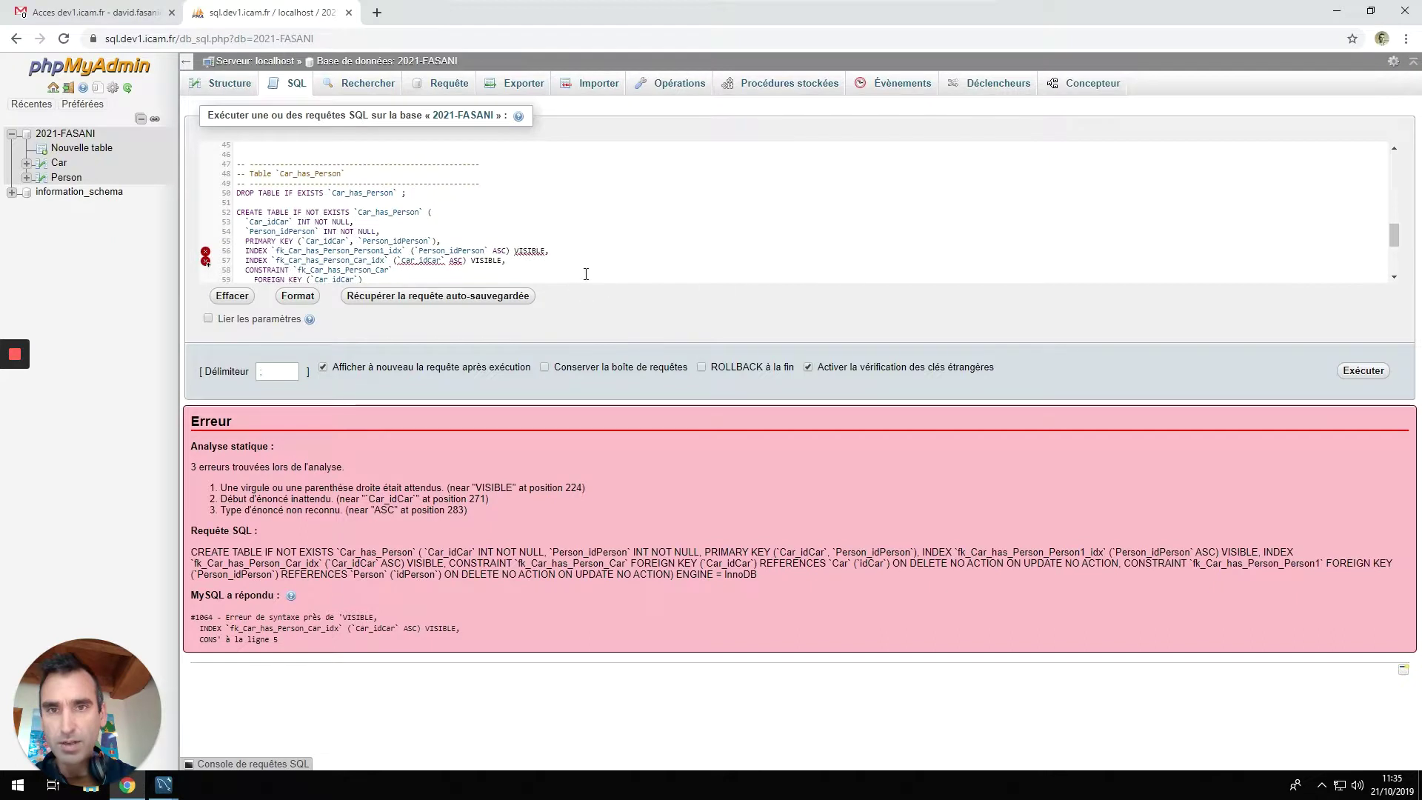
Remove VISIBLE from lines 56 and 57, rerun the script, and refresh the table tree.
double_click(529, 251)
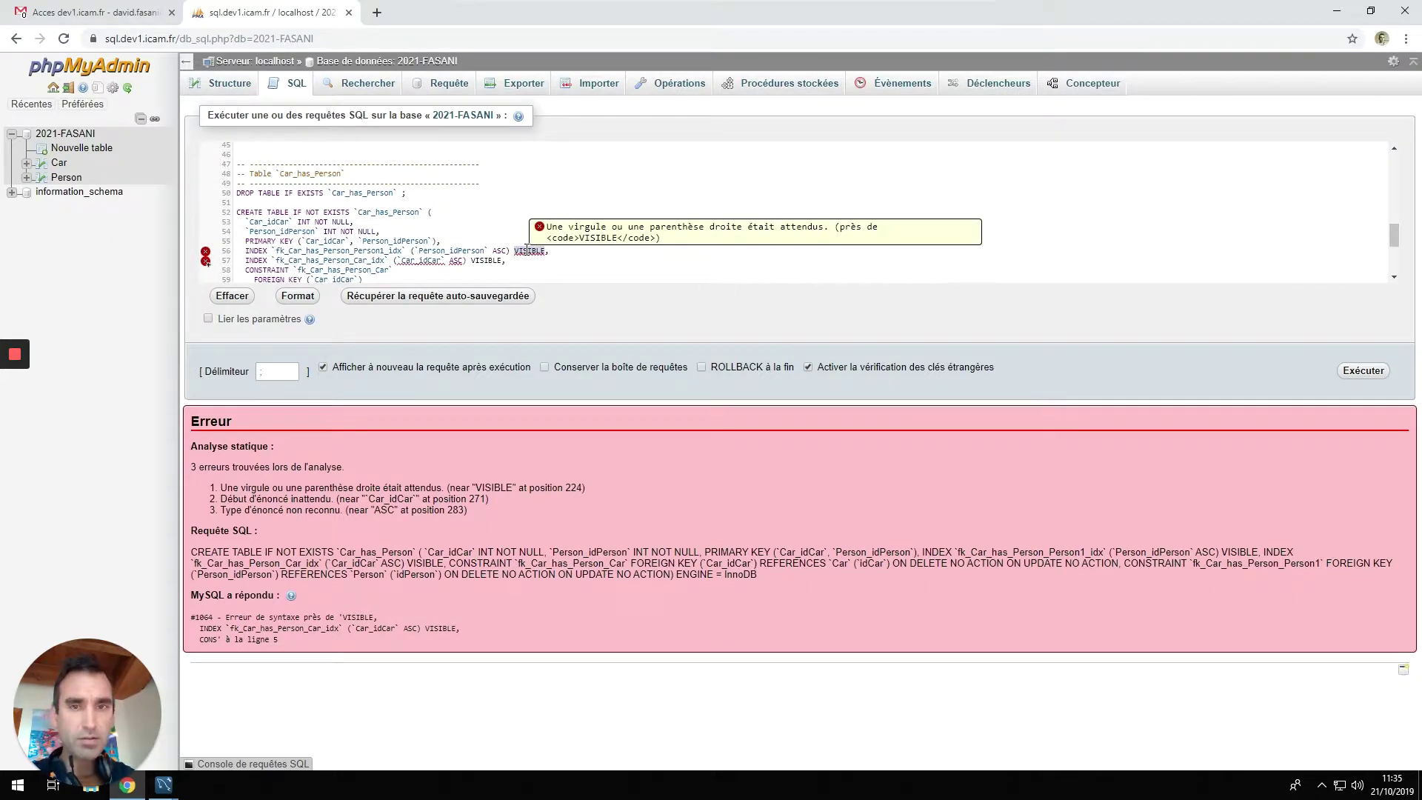
key("BackSpace")
left_click(1364, 370)
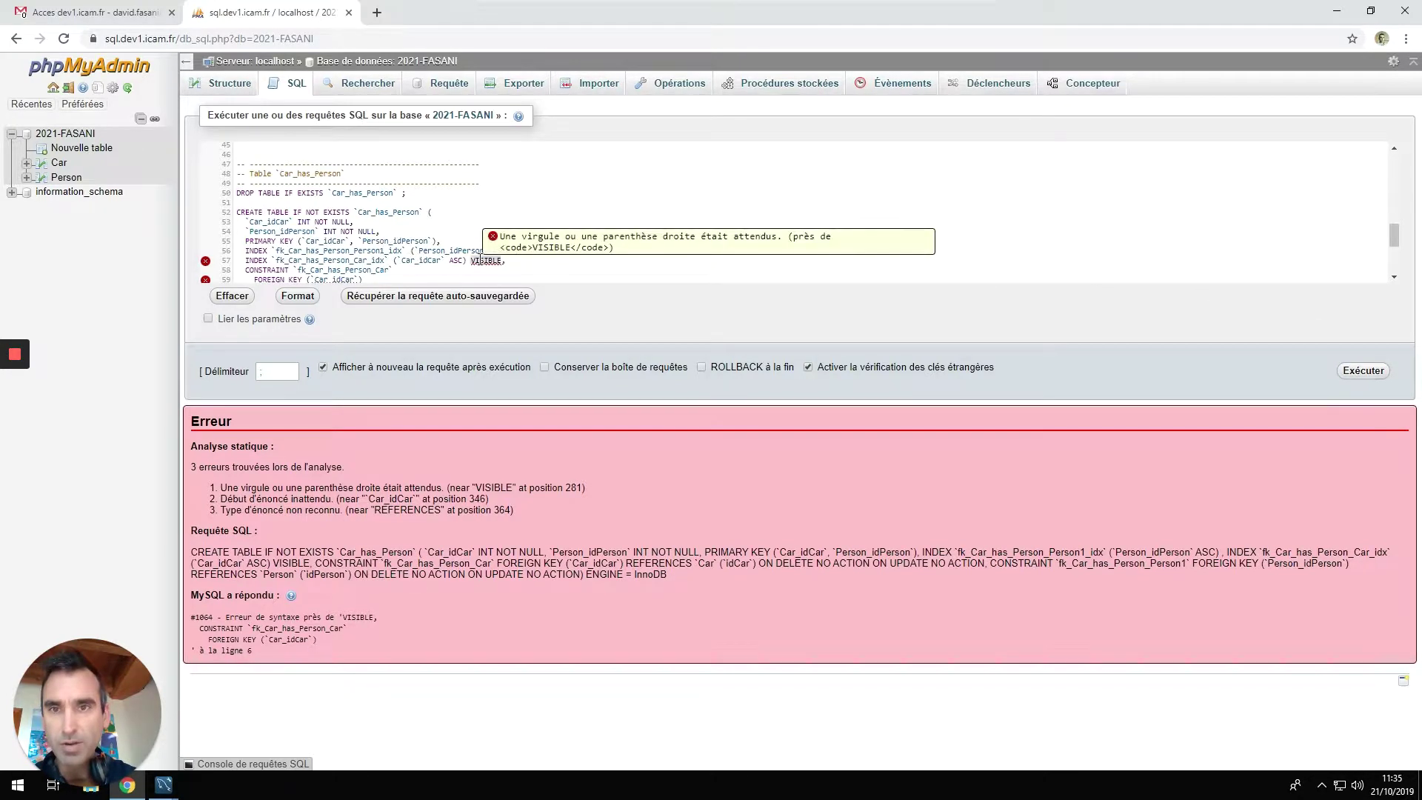
key("ctrl+BackSpace")
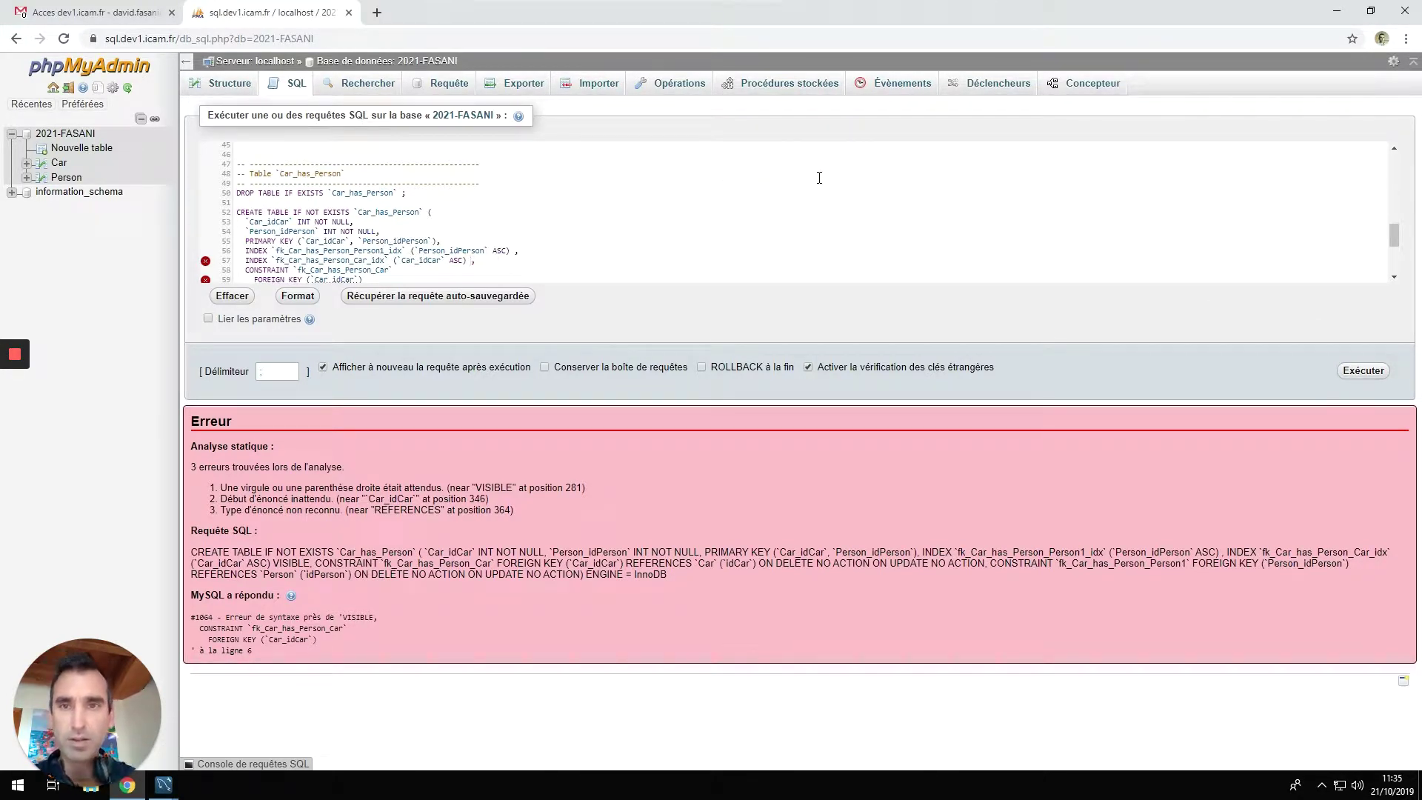
left_click(1366, 373)
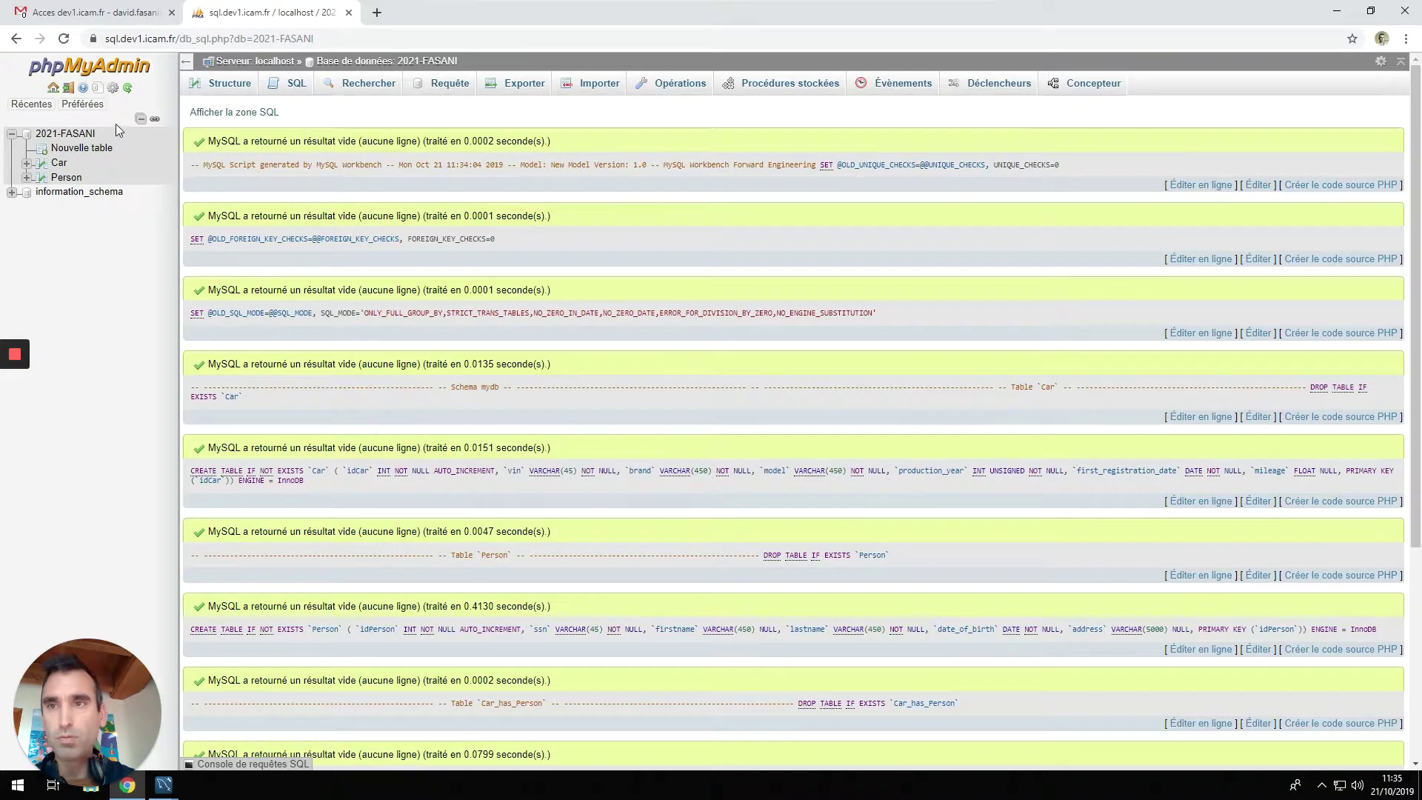
left_click(128, 87)
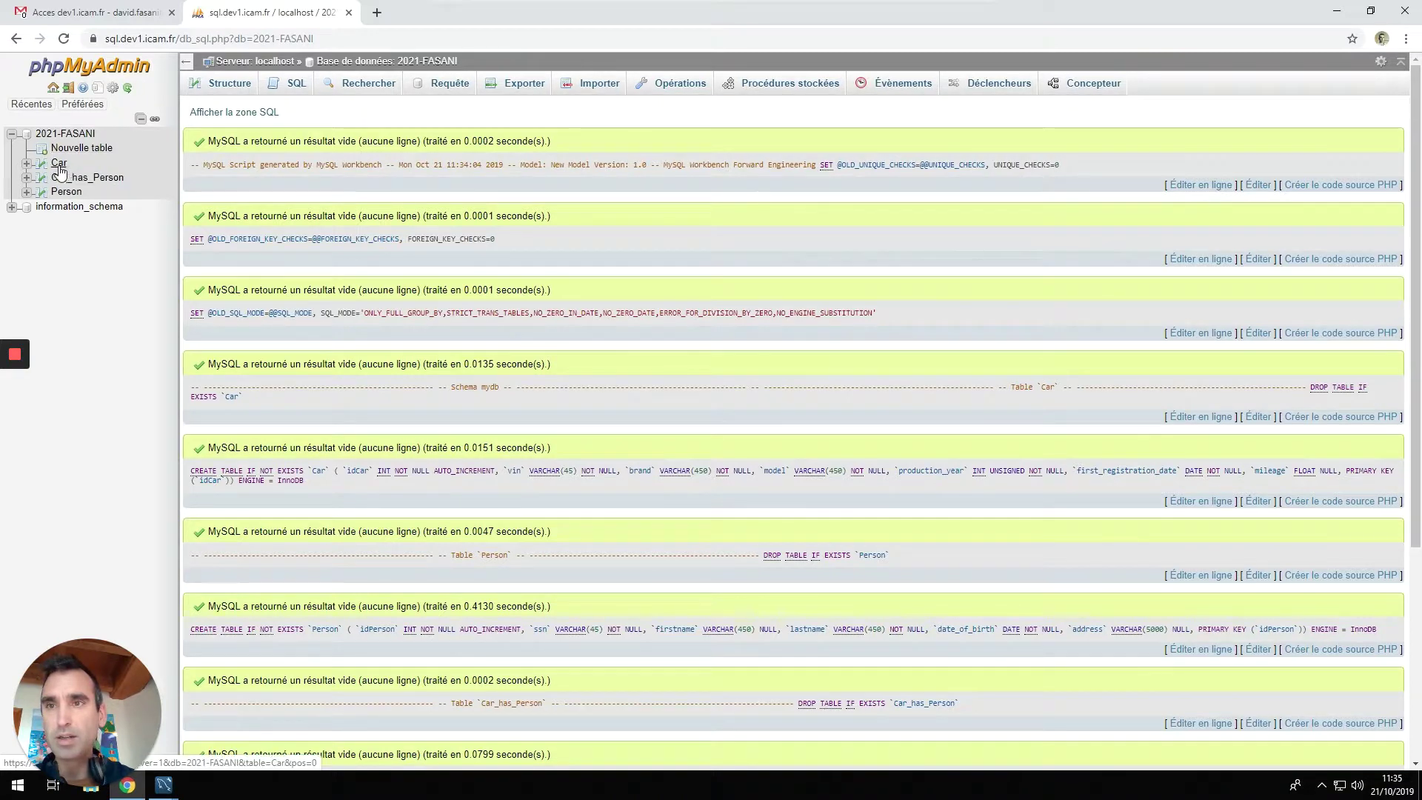
left_click(60, 164)
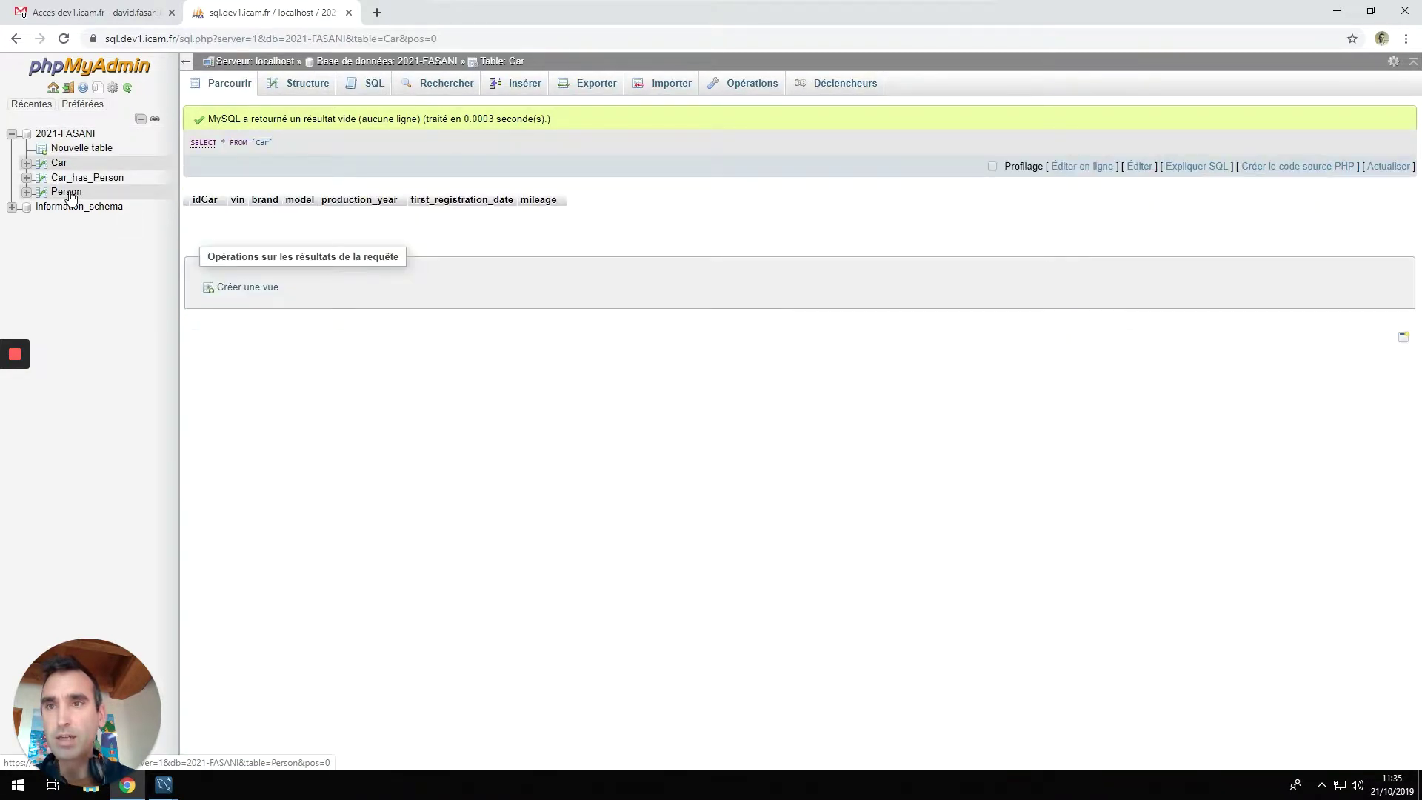
Browse the empty Person and Car tables, ending on the Car insert-row form.
left_click(66, 192)
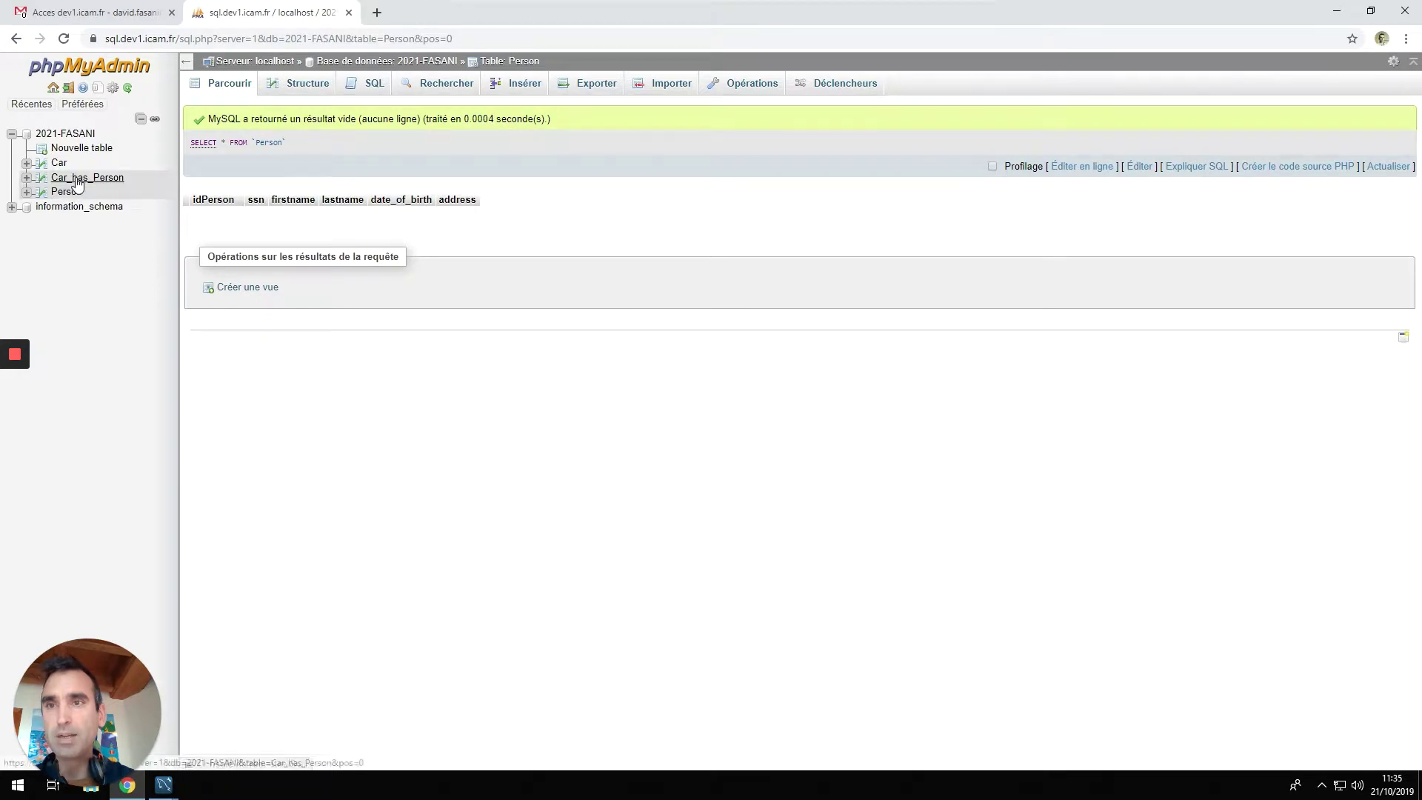
left_click(60, 163)
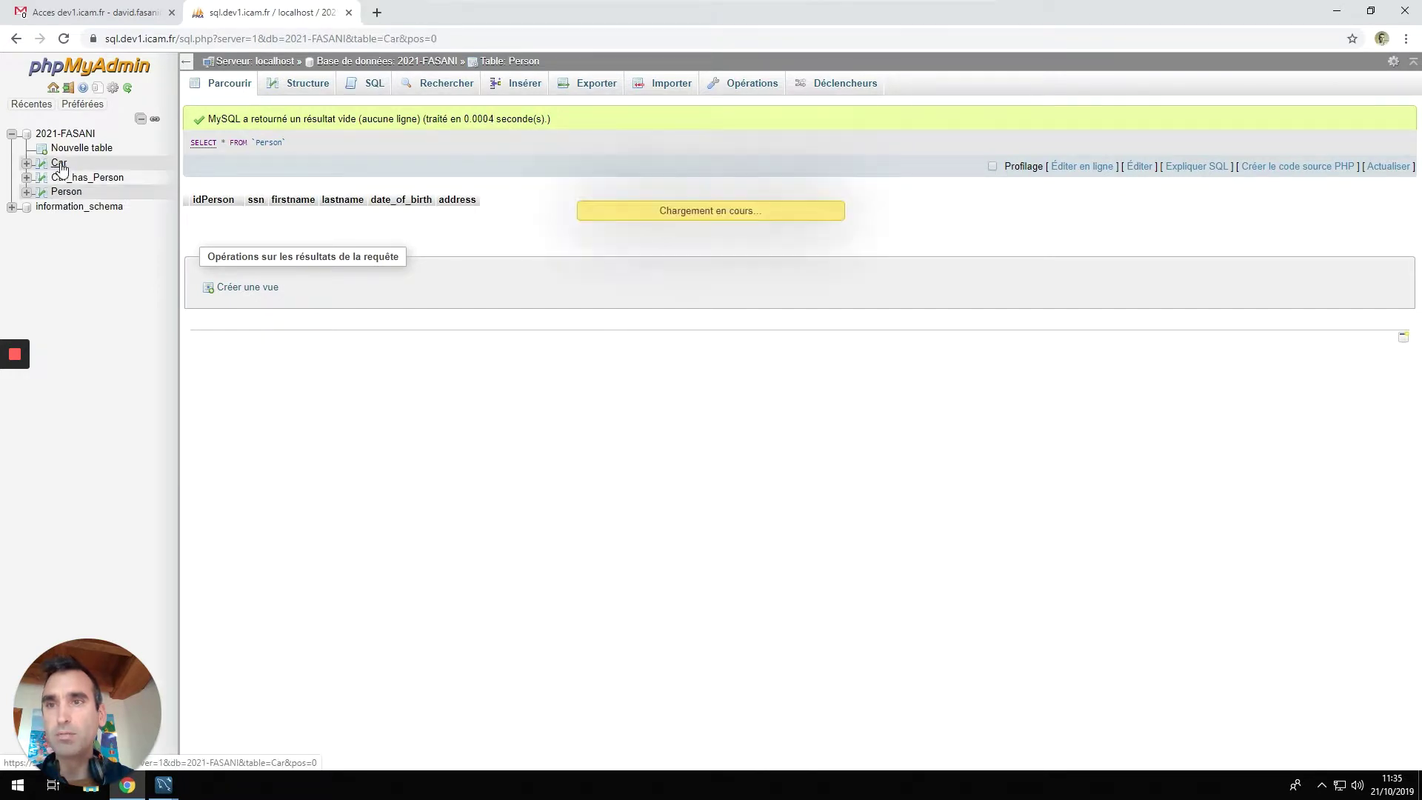
left_click(68, 192)
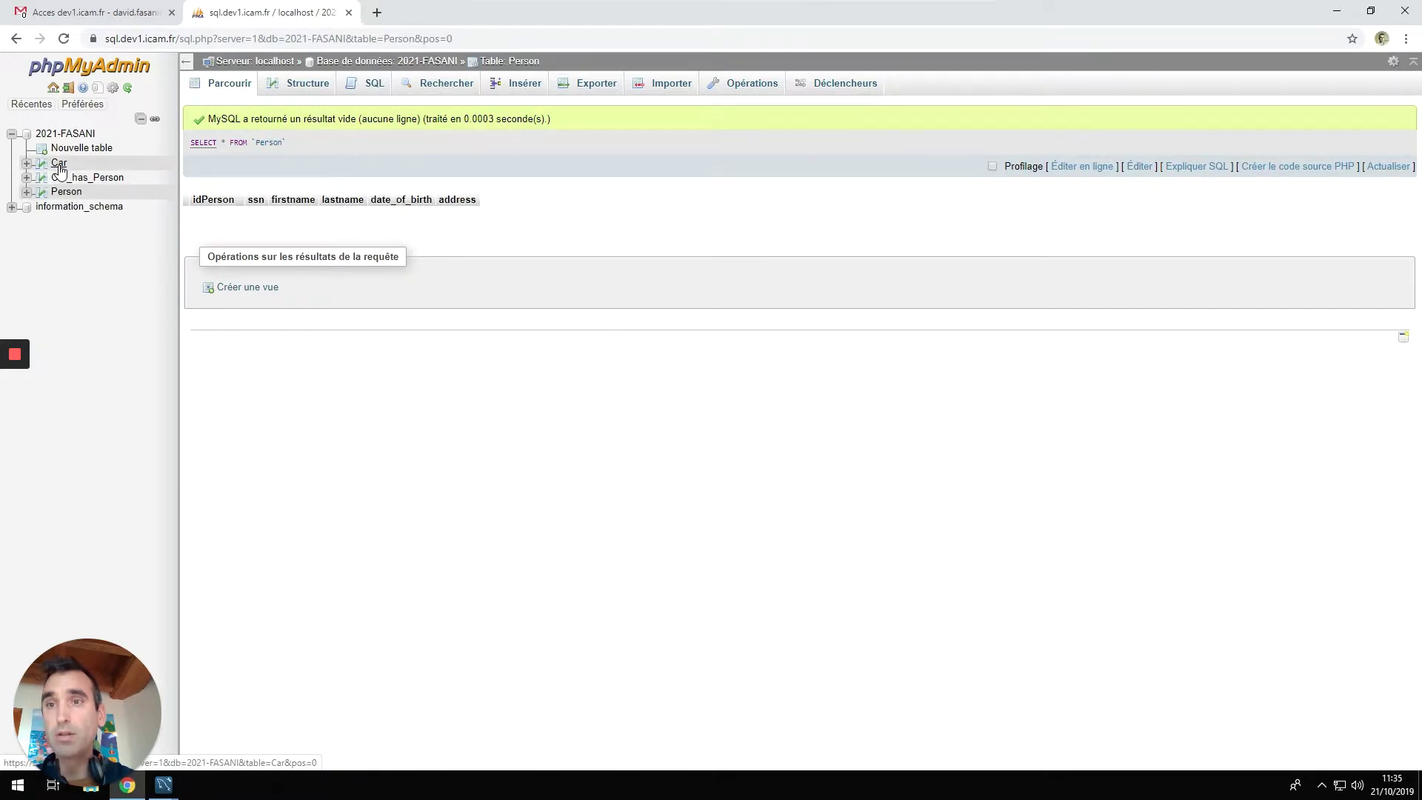
left_click(59, 163)
left_click(69, 192)
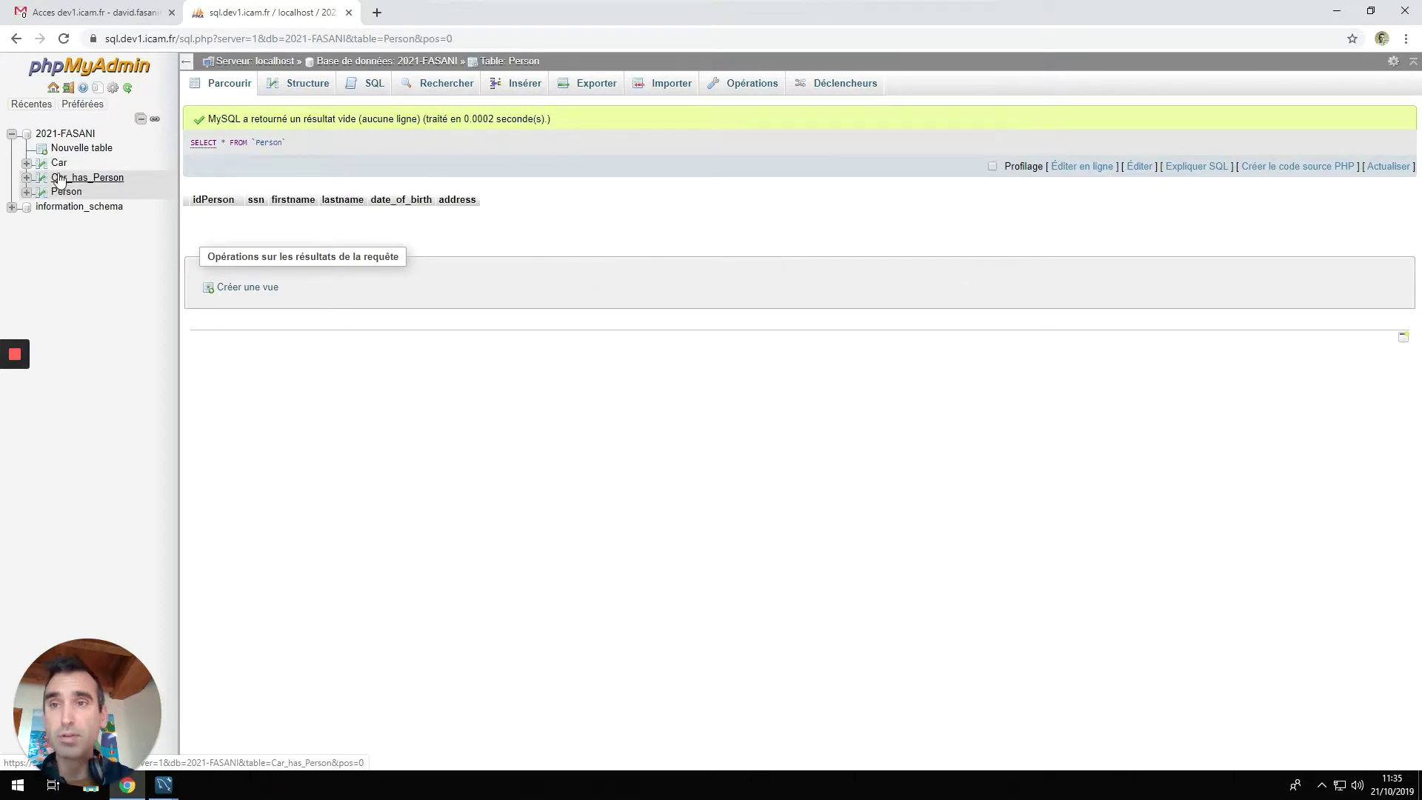
left_click(58, 165)
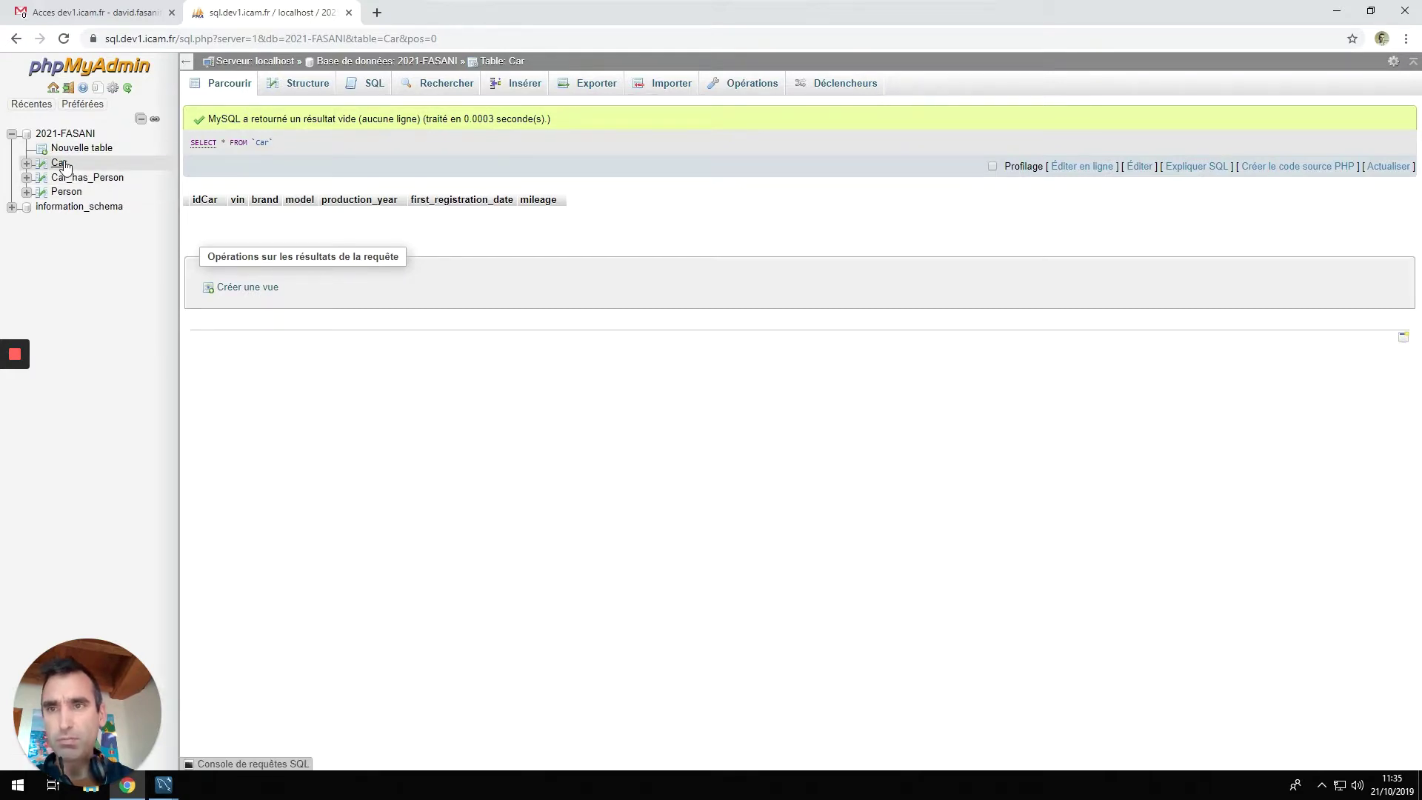
left_click(524, 89)
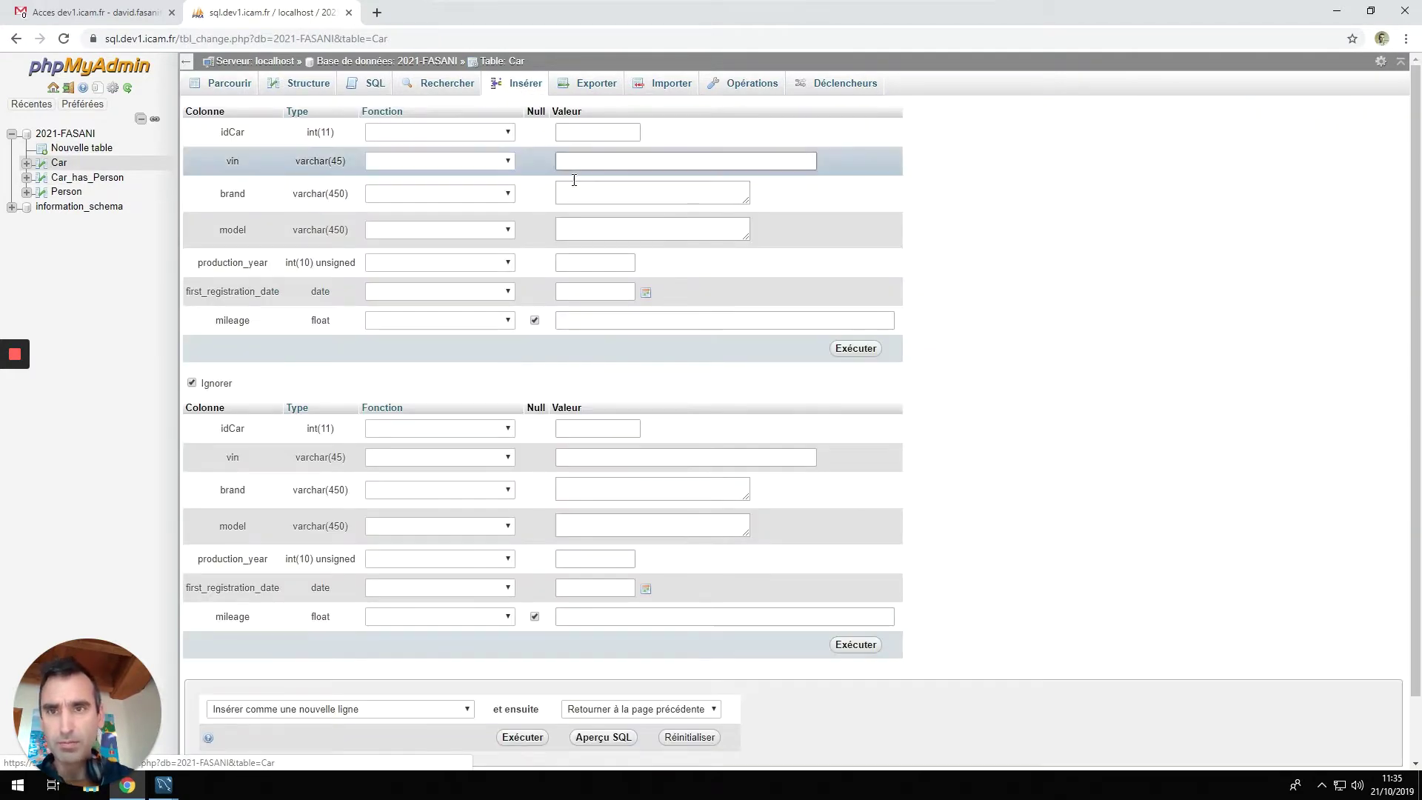
Insert a Car row: vin AA-123-XX, citroen mehari, 1971, registered 1971-01-01, mileage 12.
left_click(588, 166)
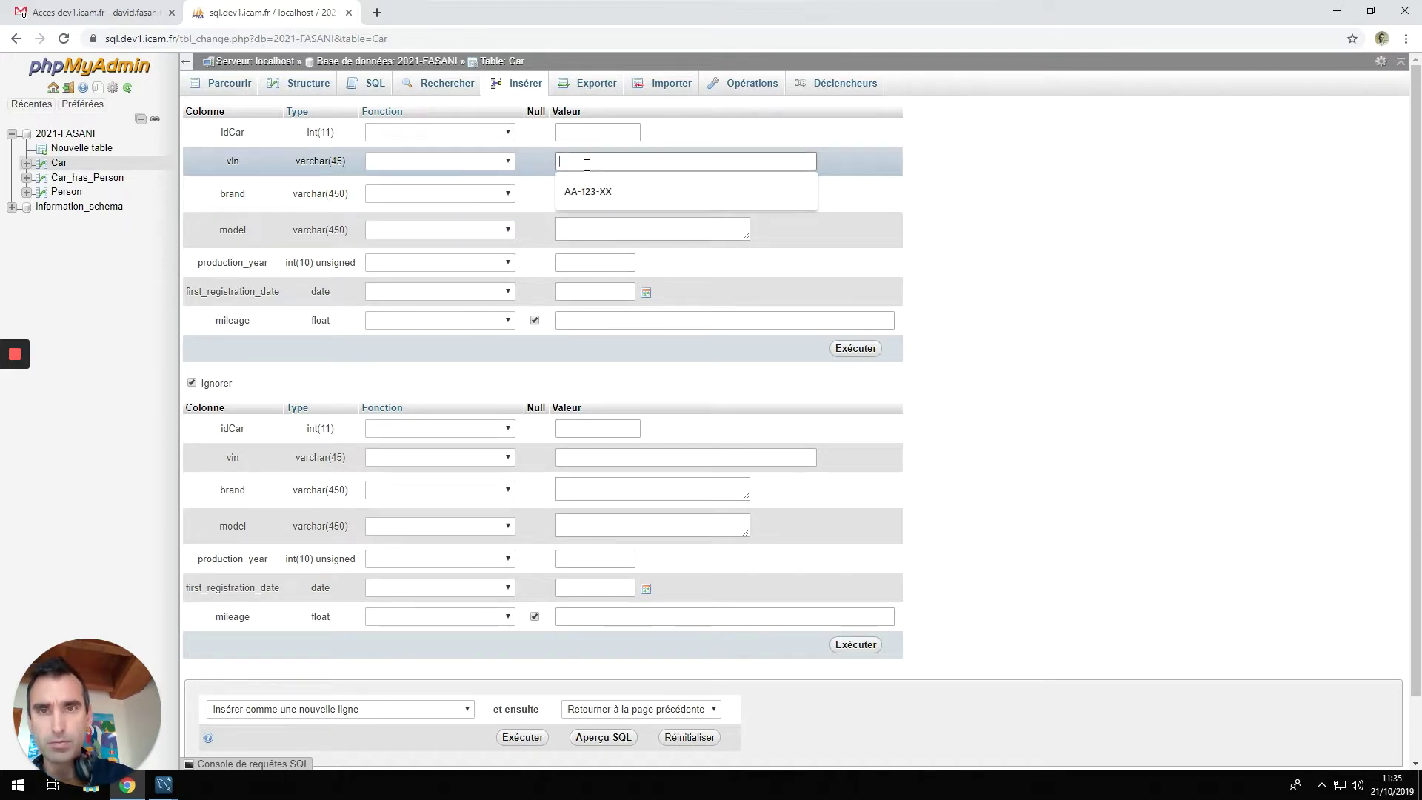
key("Down")
key("Tab")
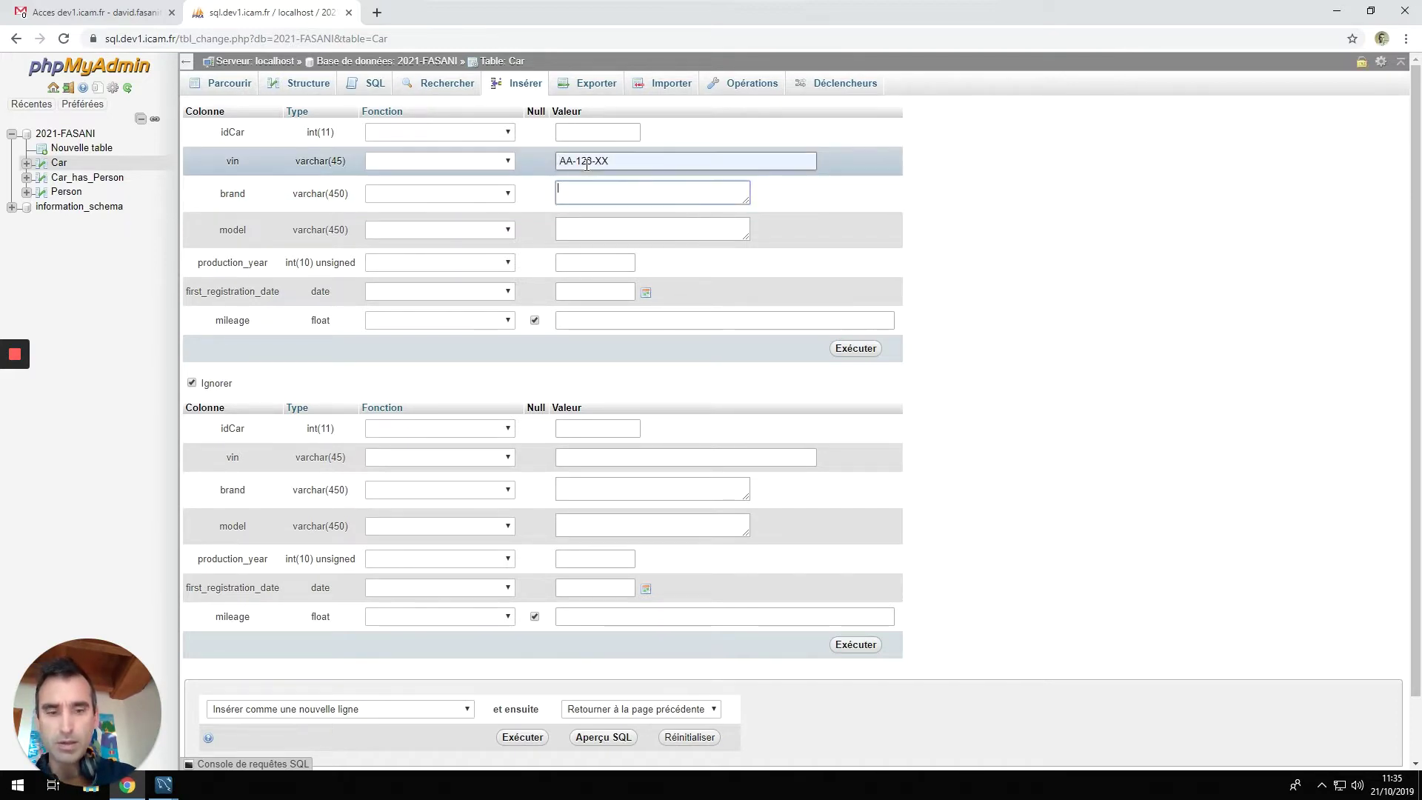
type("citroen")
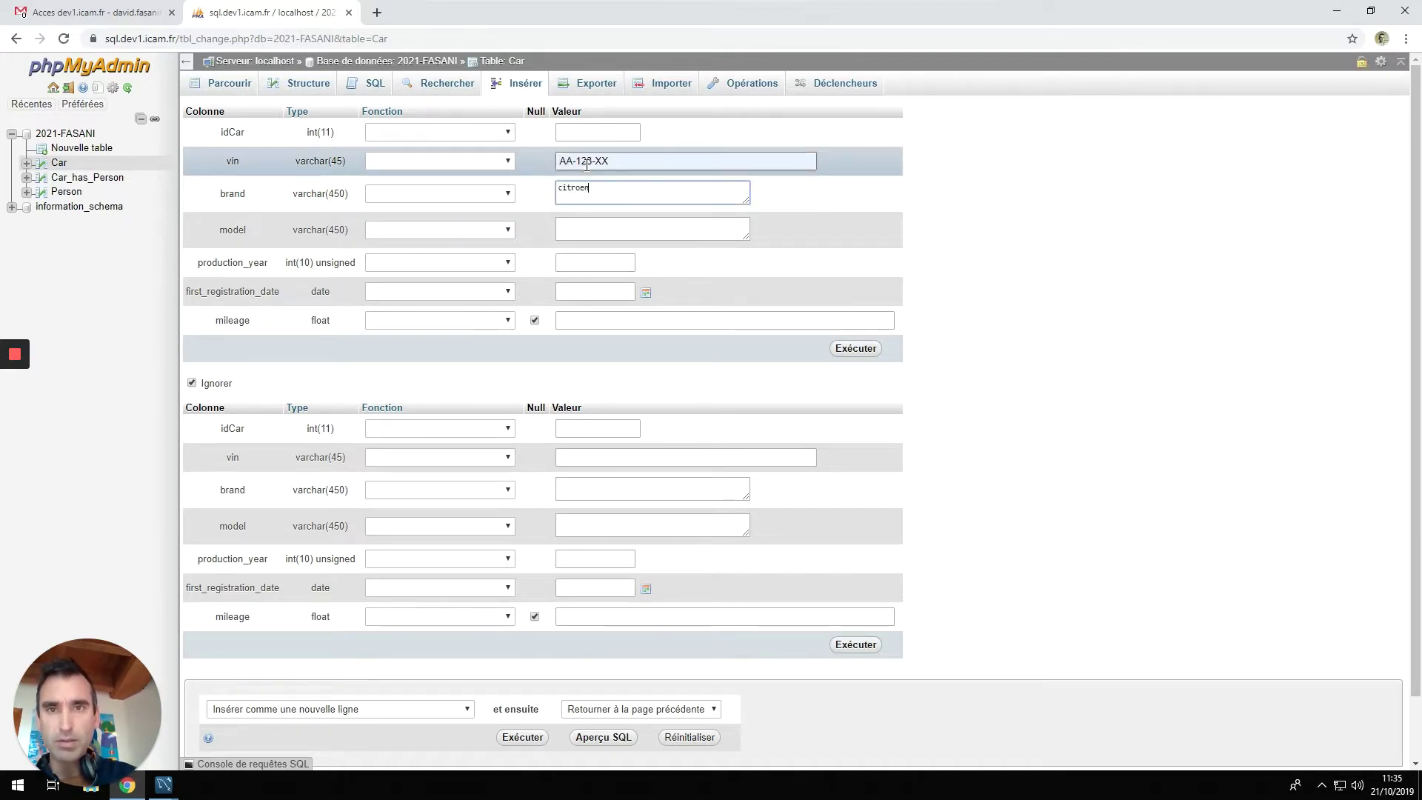
key("Tab")
type("mehari")
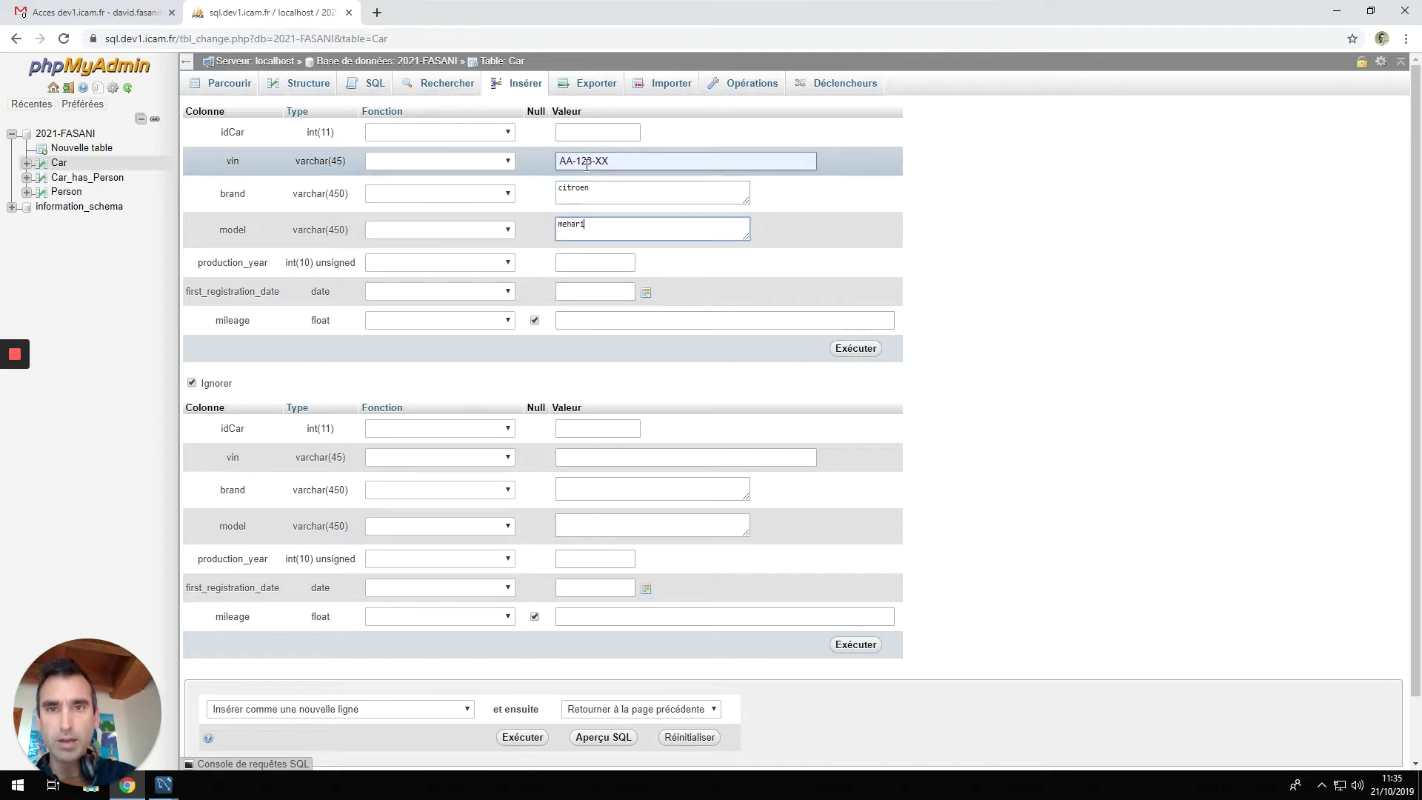
left_click(590, 263)
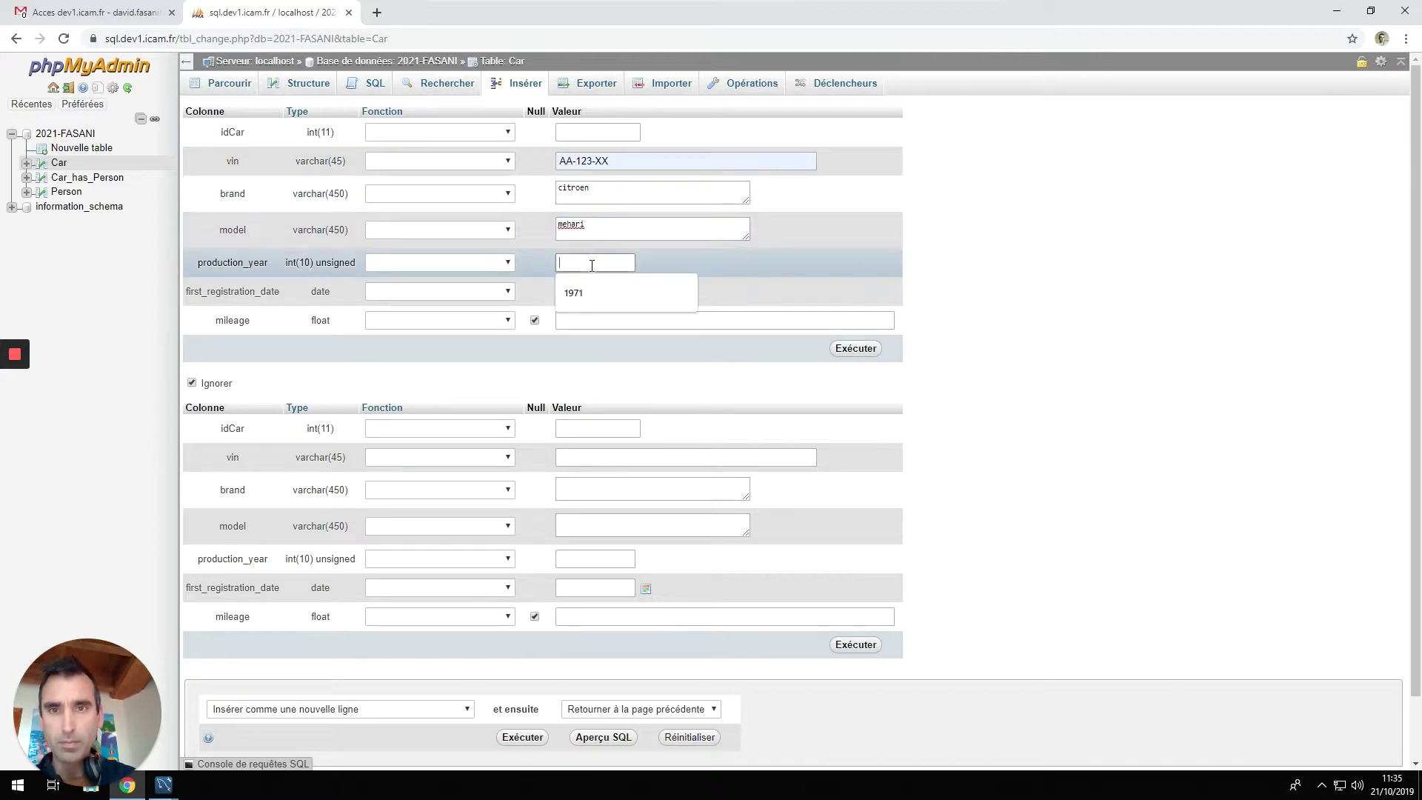
left_click(584, 291)
left_click(585, 294)
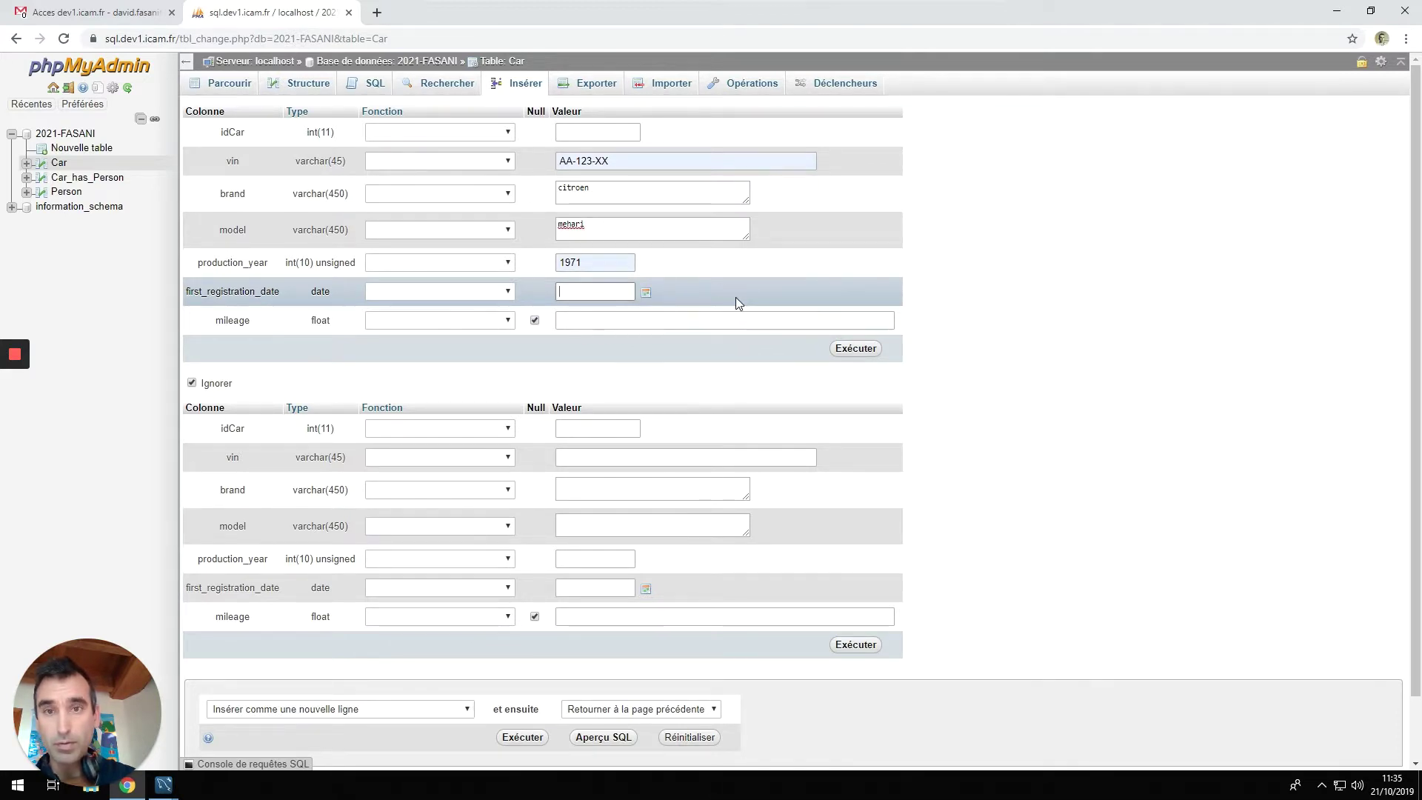
type("1971")
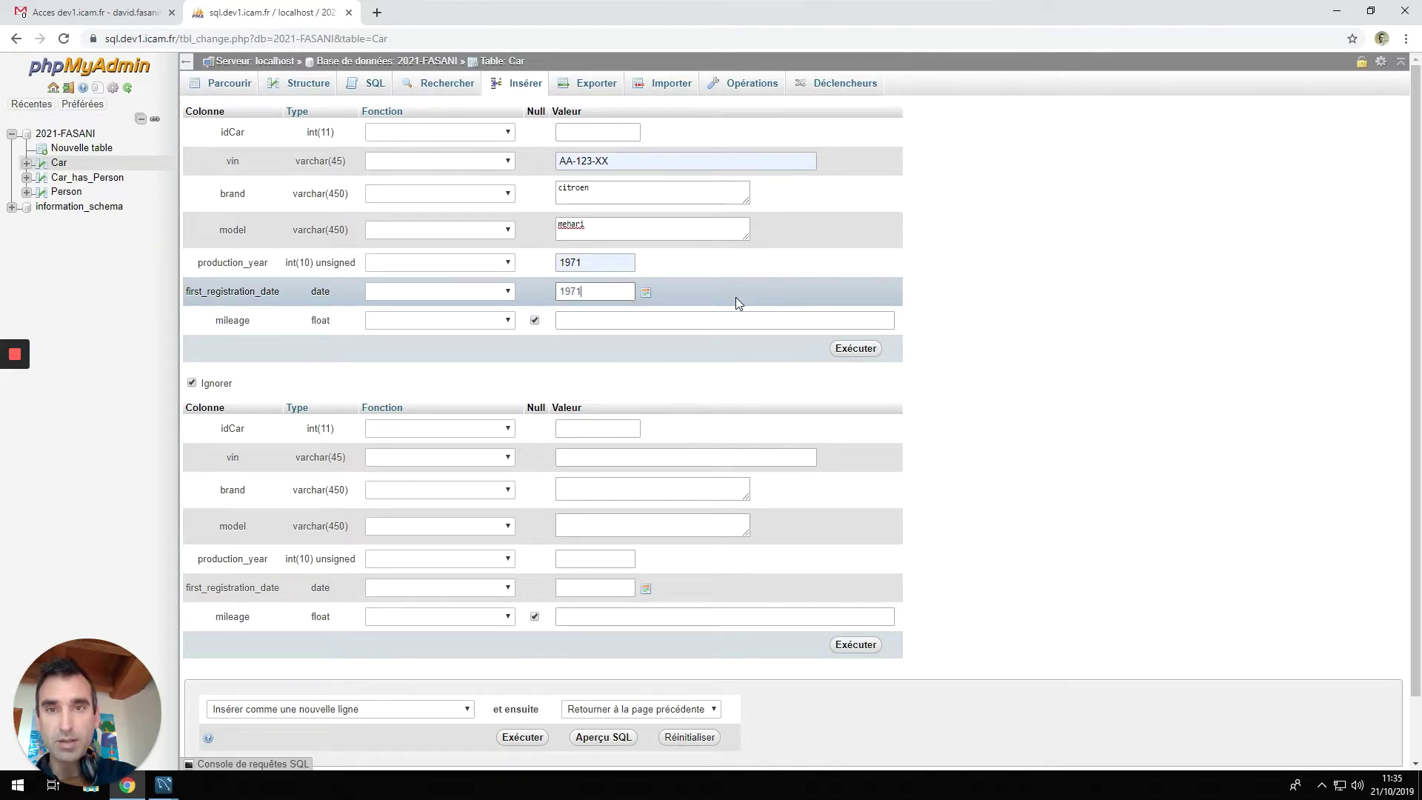
type("-01-01")
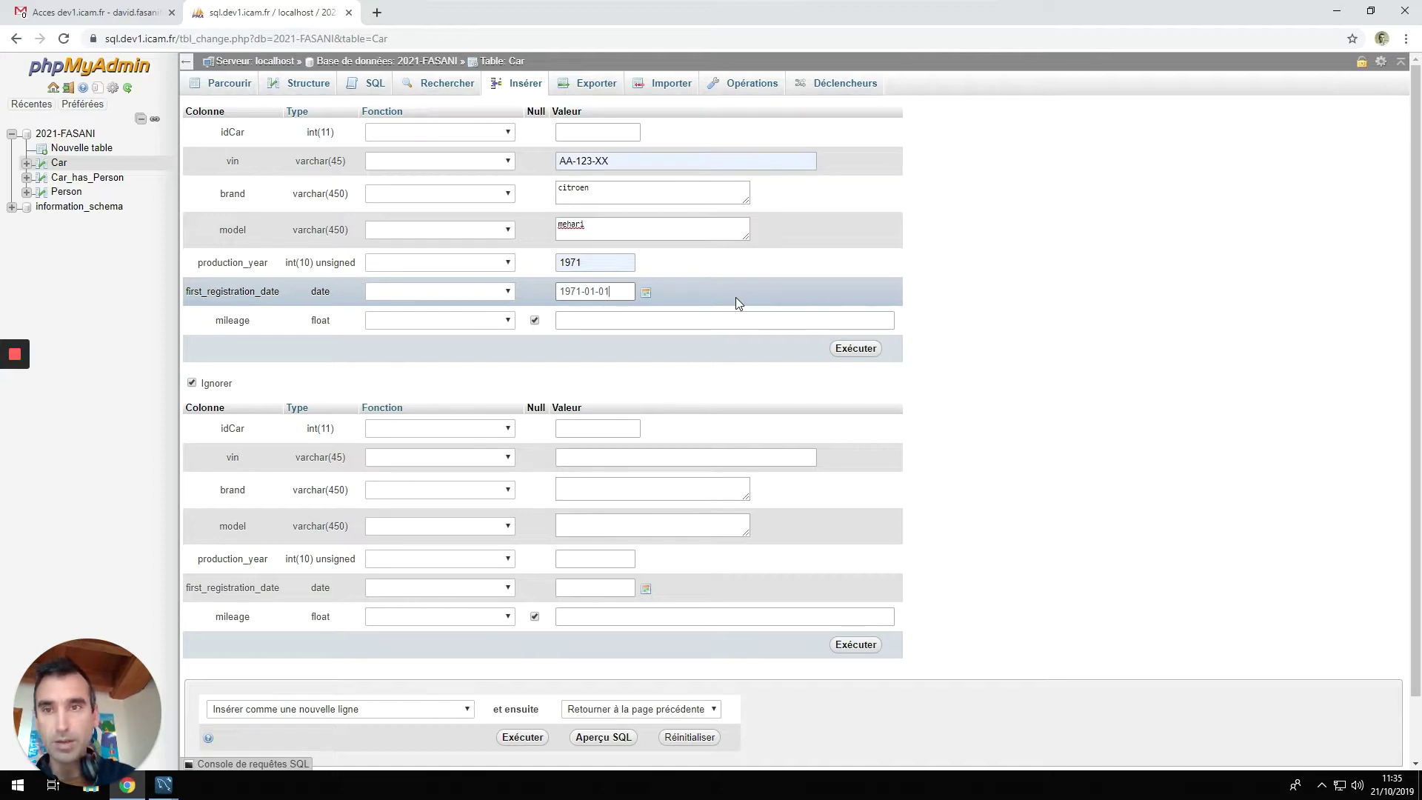
left_click(724, 322)
type("12")
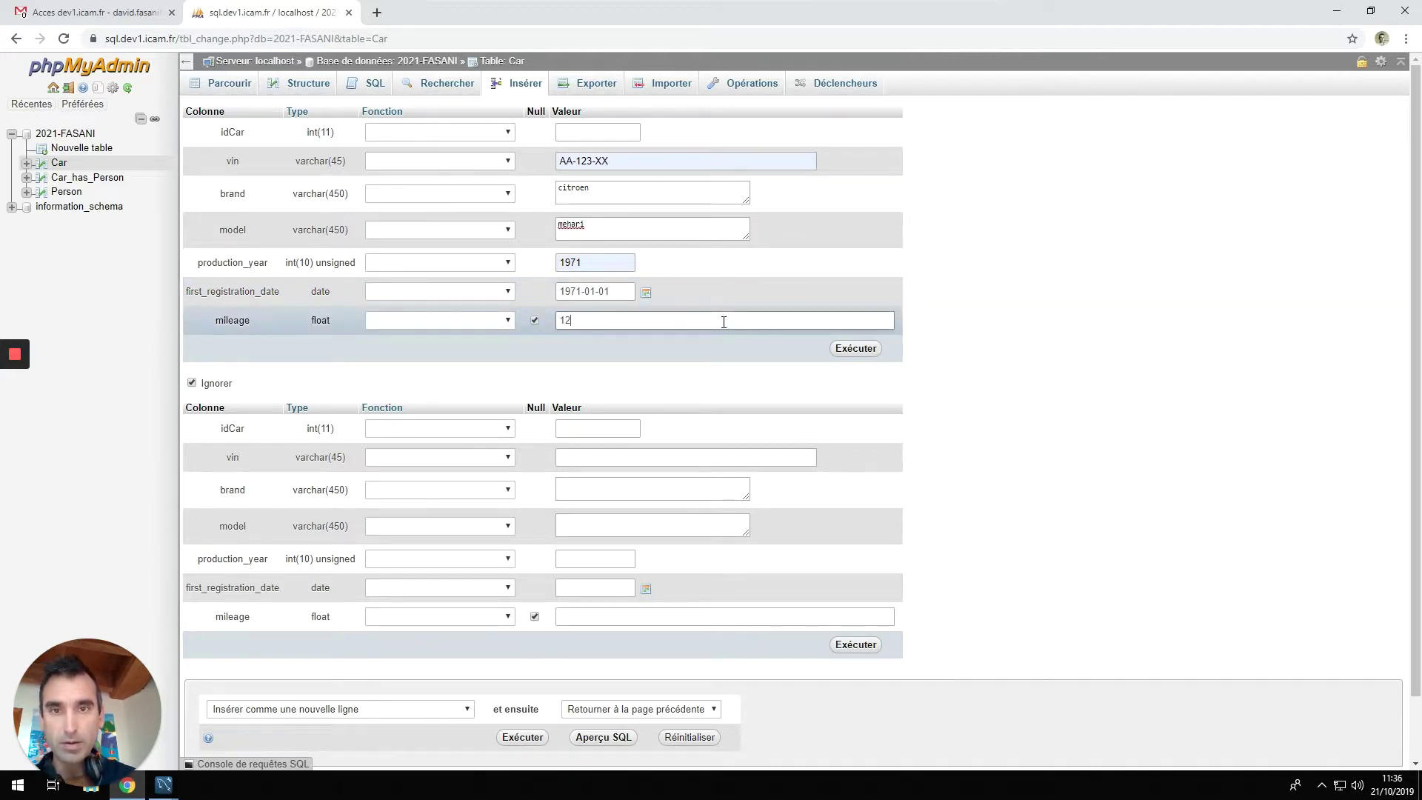
left_click(849, 354)
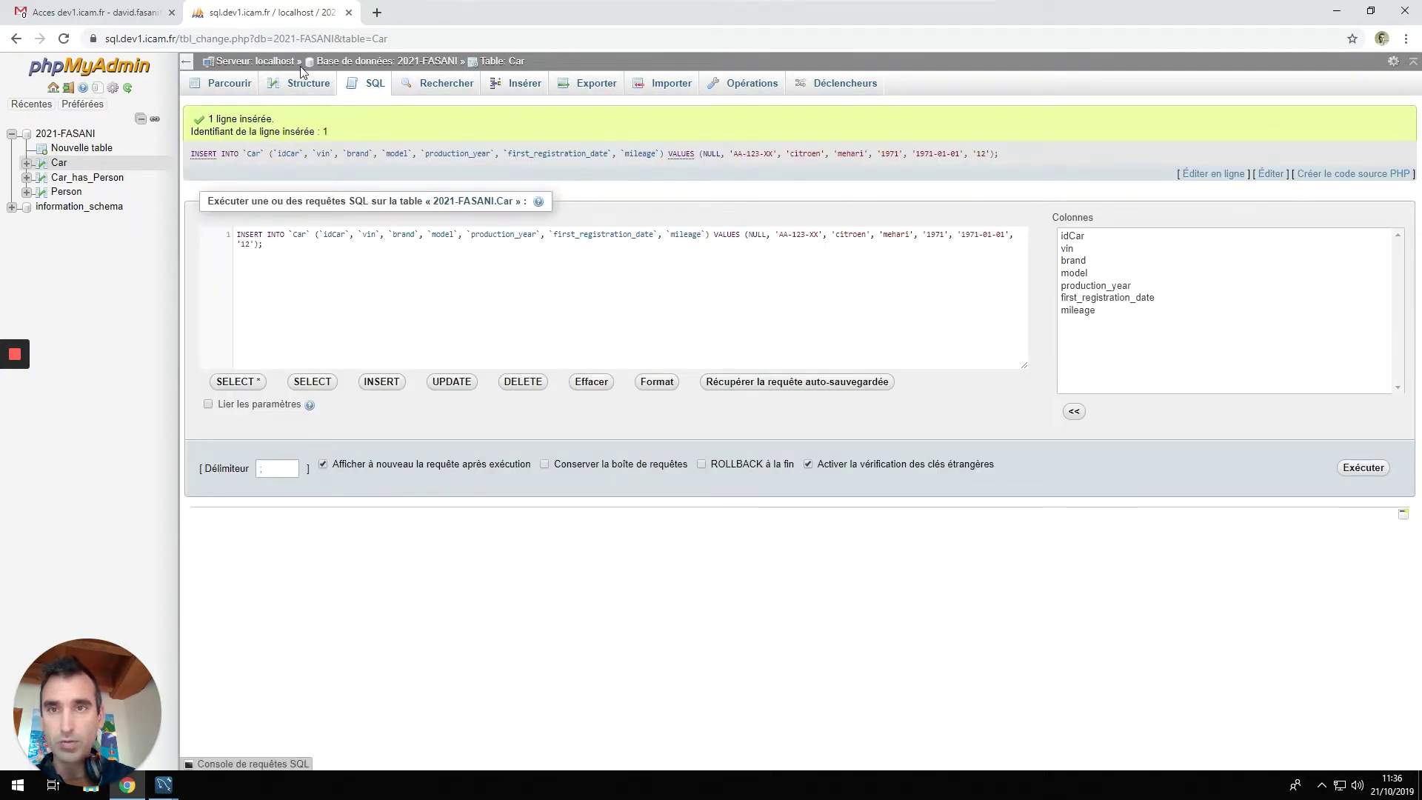
Start a new Car row with vin AB-123-YY, edited from the previous vin.
left_click(524, 85)
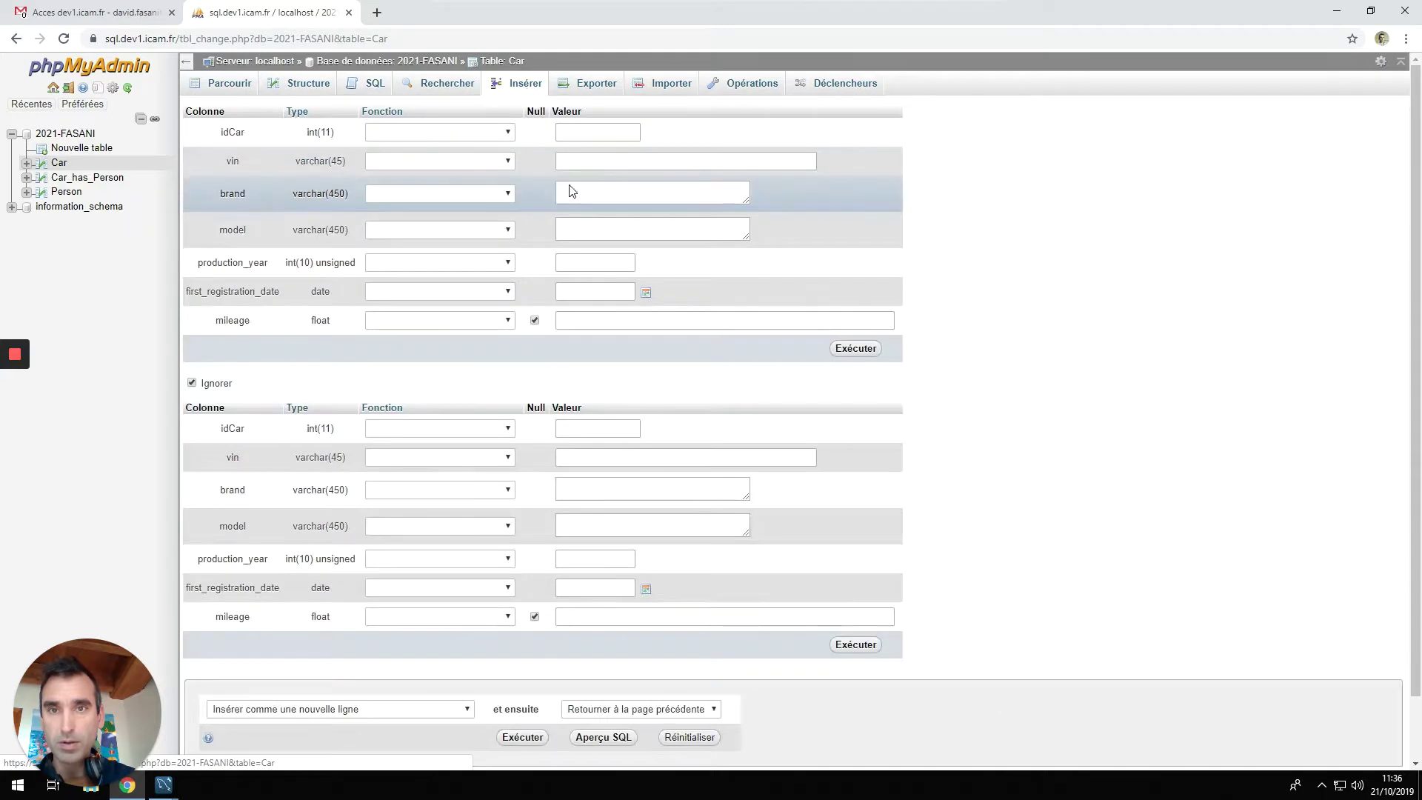
left_click(583, 155)
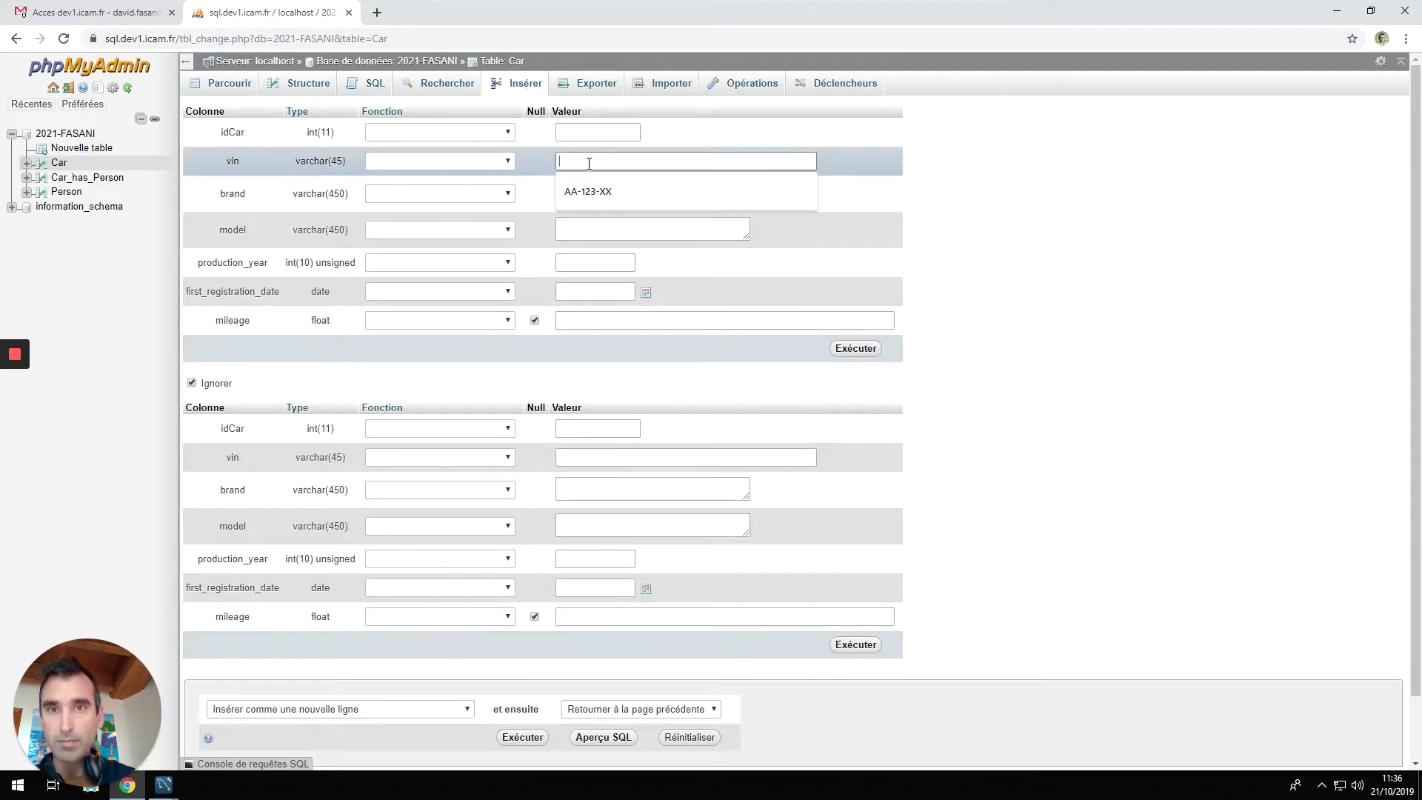
left_click(592, 190)
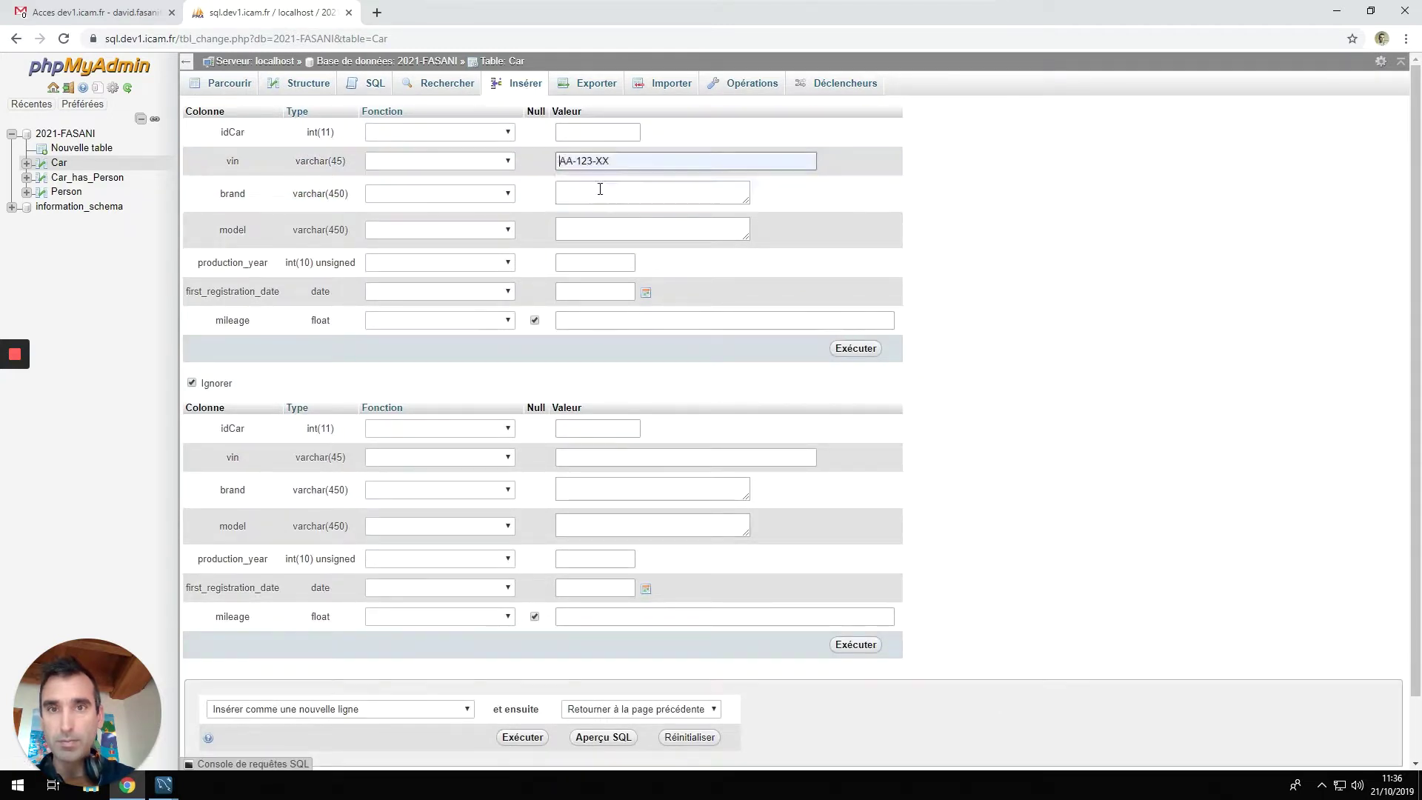
double_click(572, 160)
type("B")
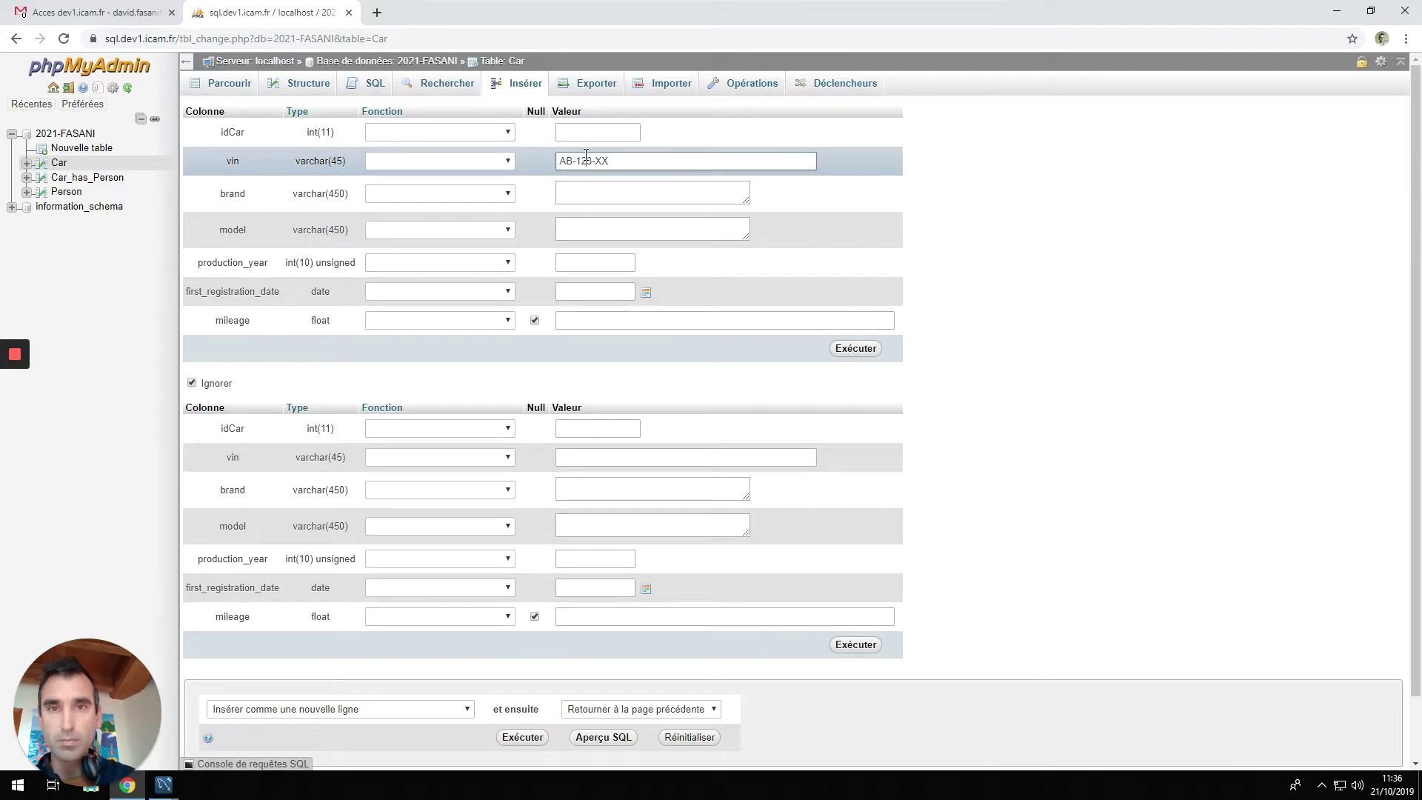
key("shift+End")
type("YY")
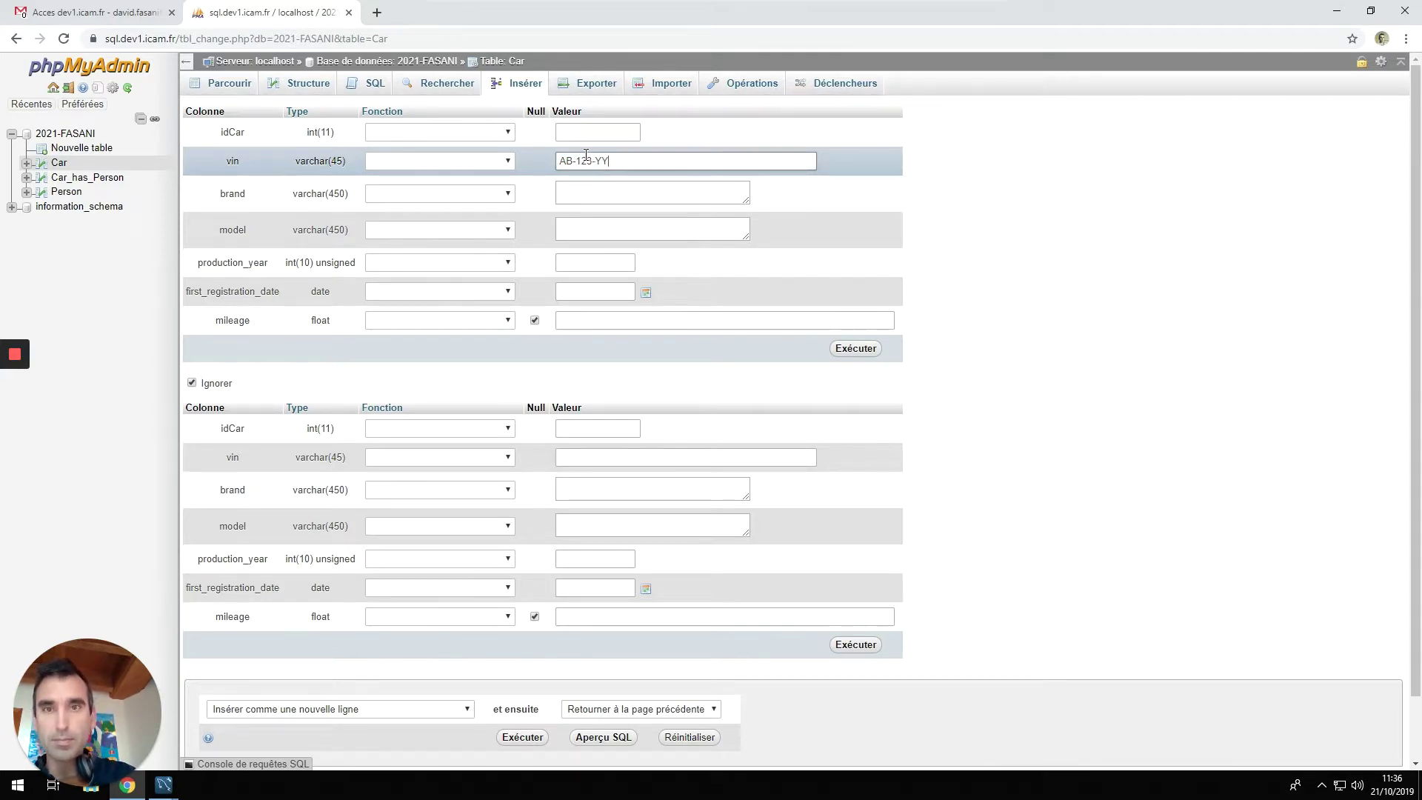
key("Tab")
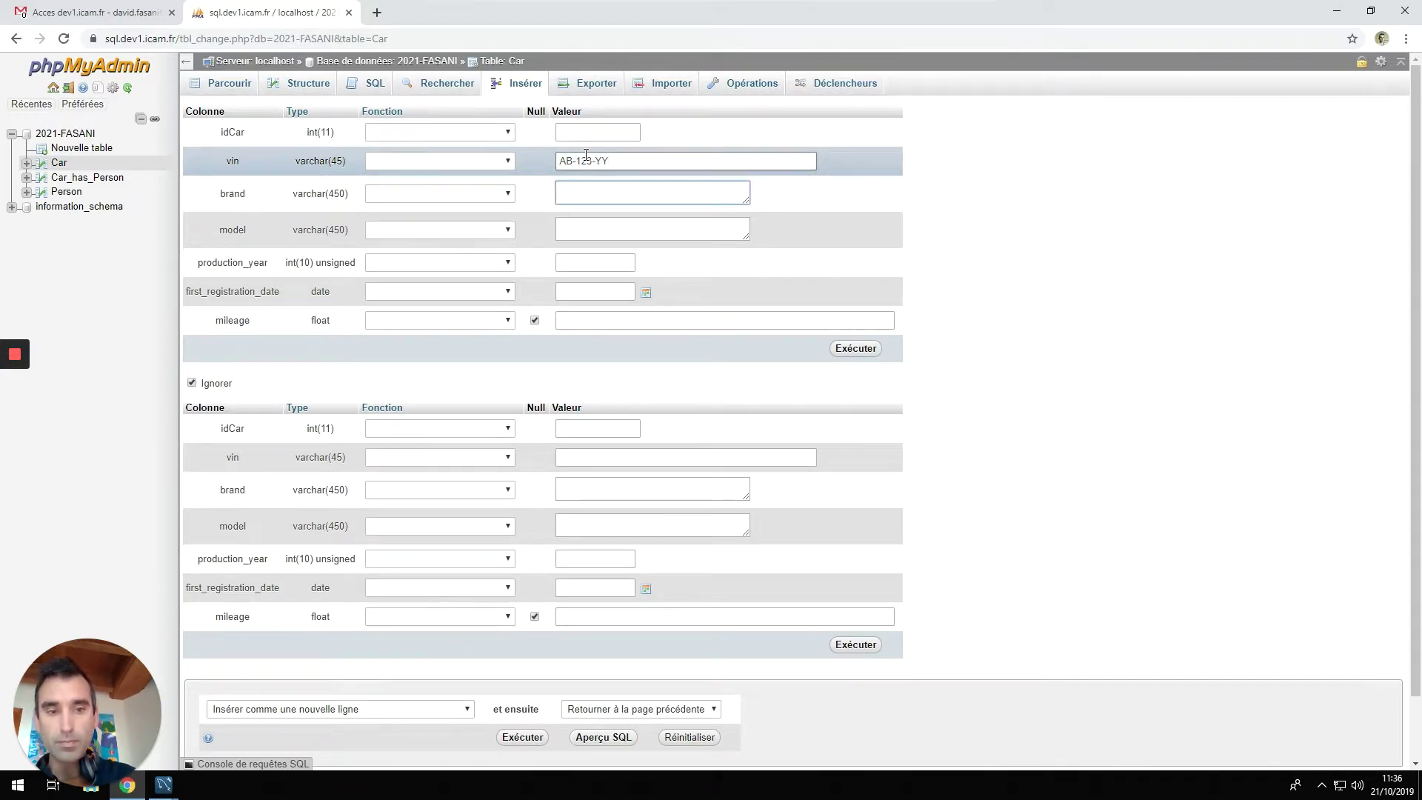
Fill in citroen 2cv, 1987, registered 1988-03-01, mileage 8765.23, save it, and browse Car's rows.
type("citroen")
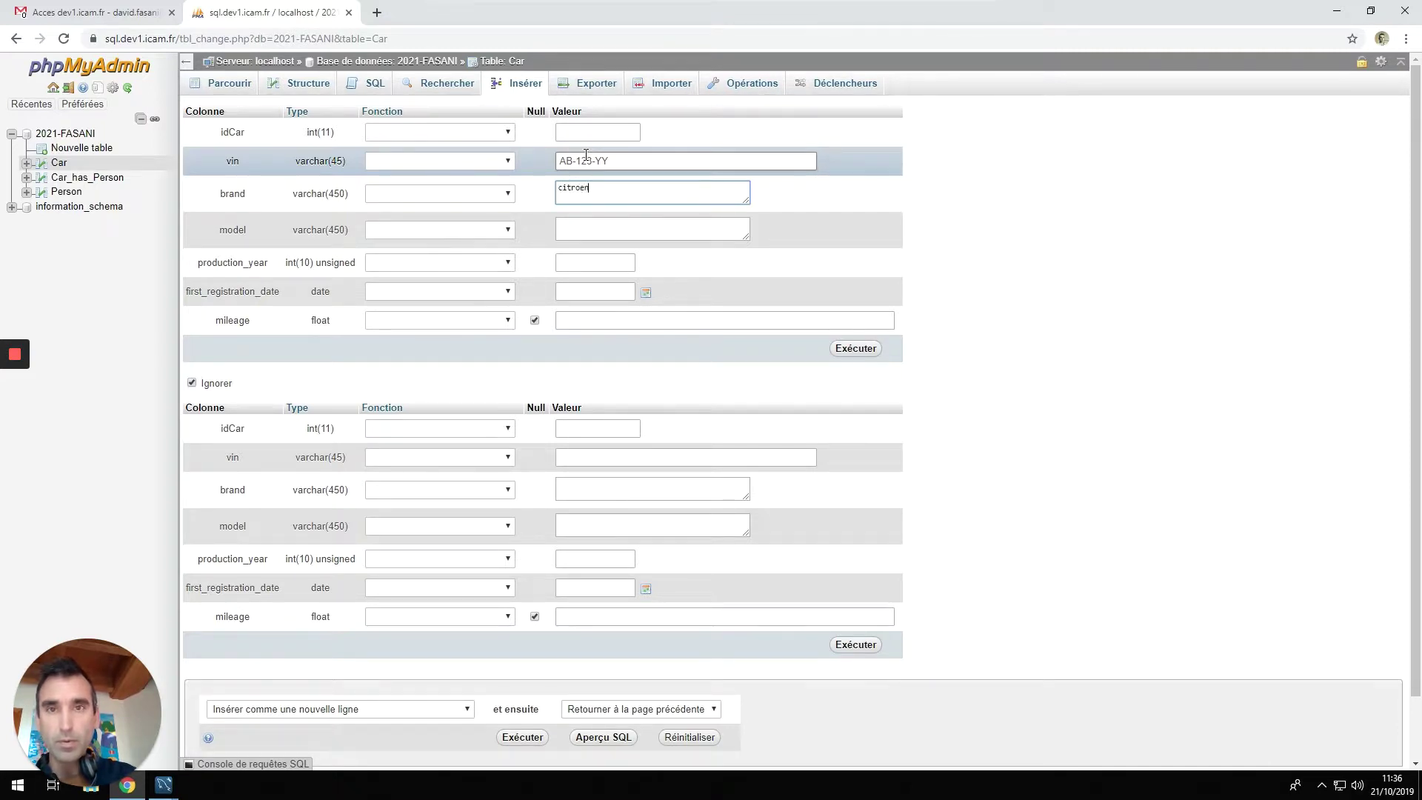
key("Tab")
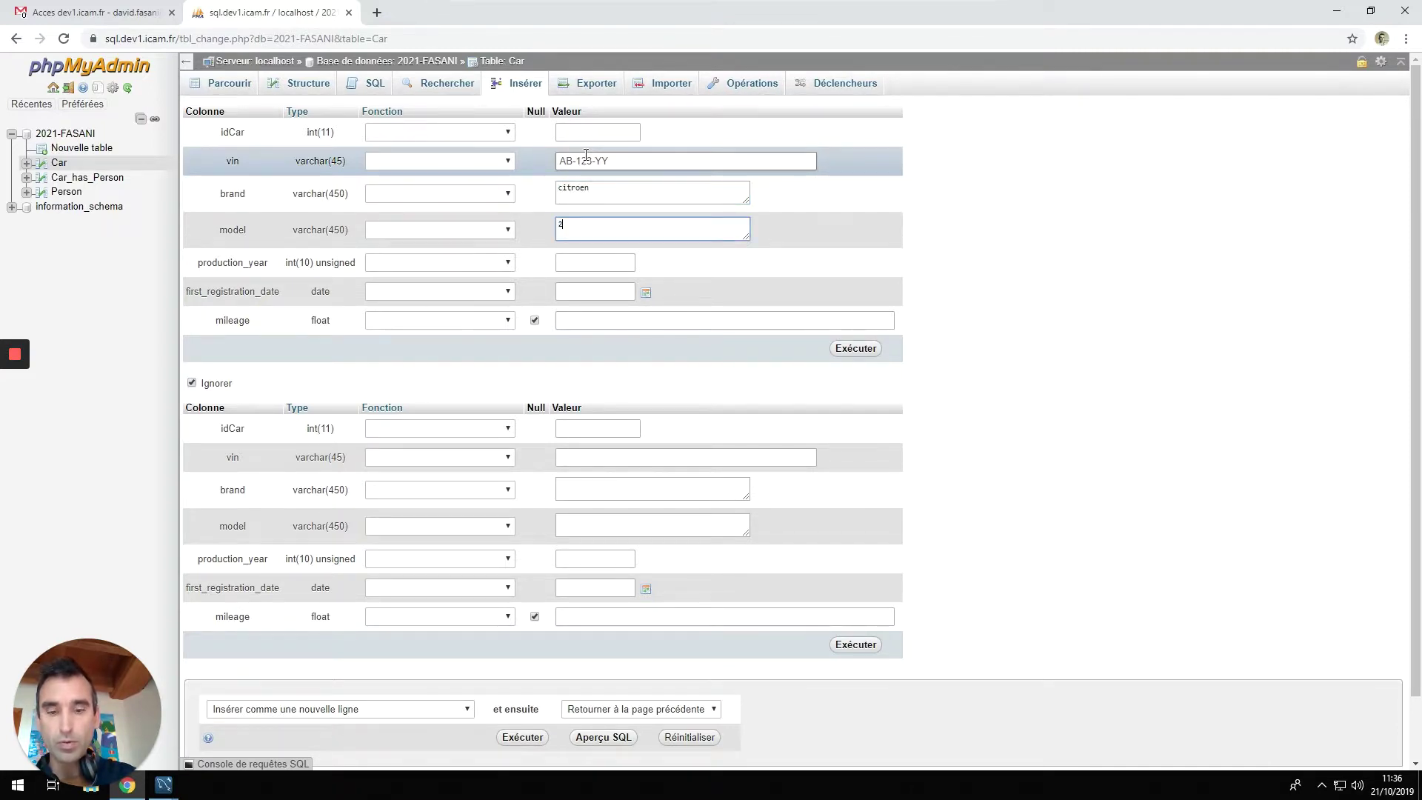
key("Tab")
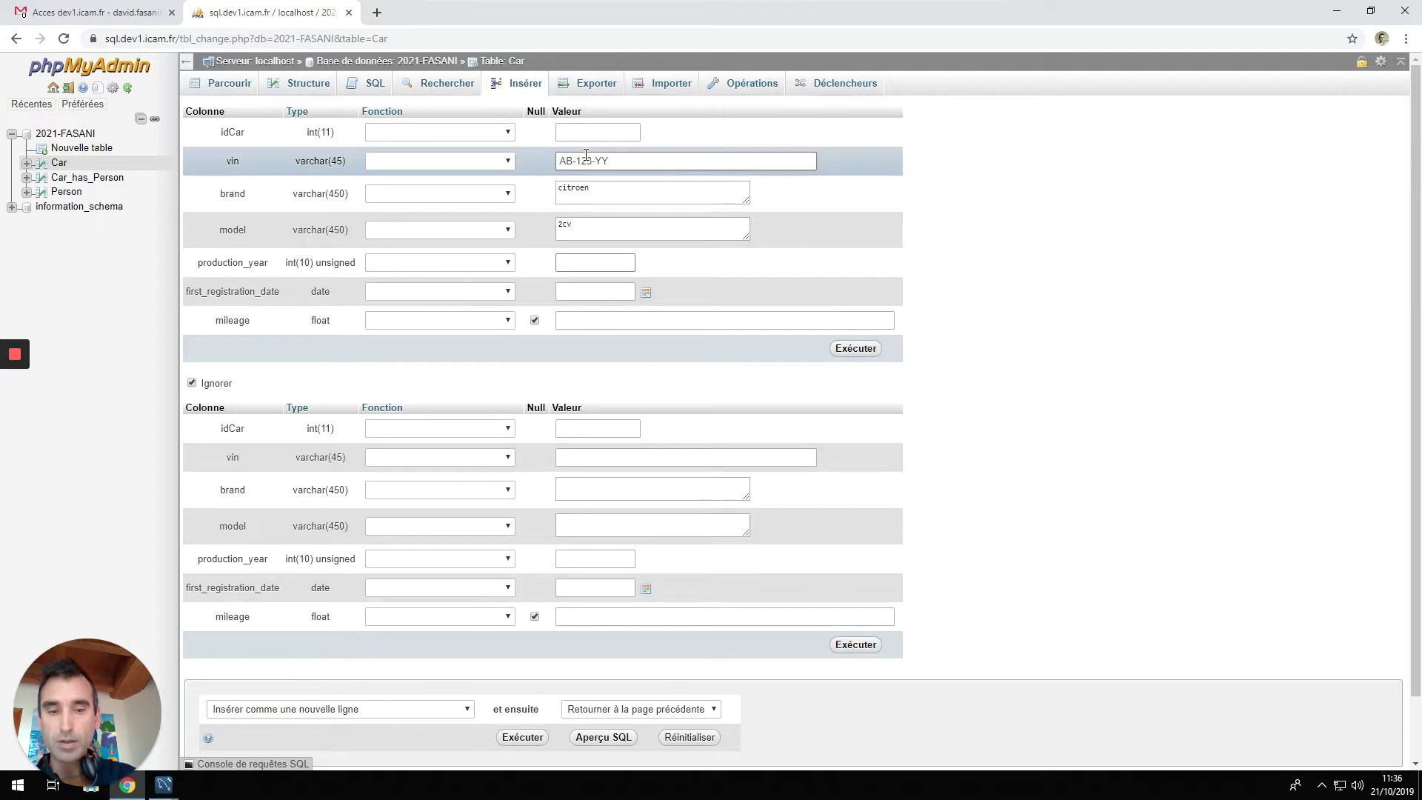
type("1987")
key("Tab")
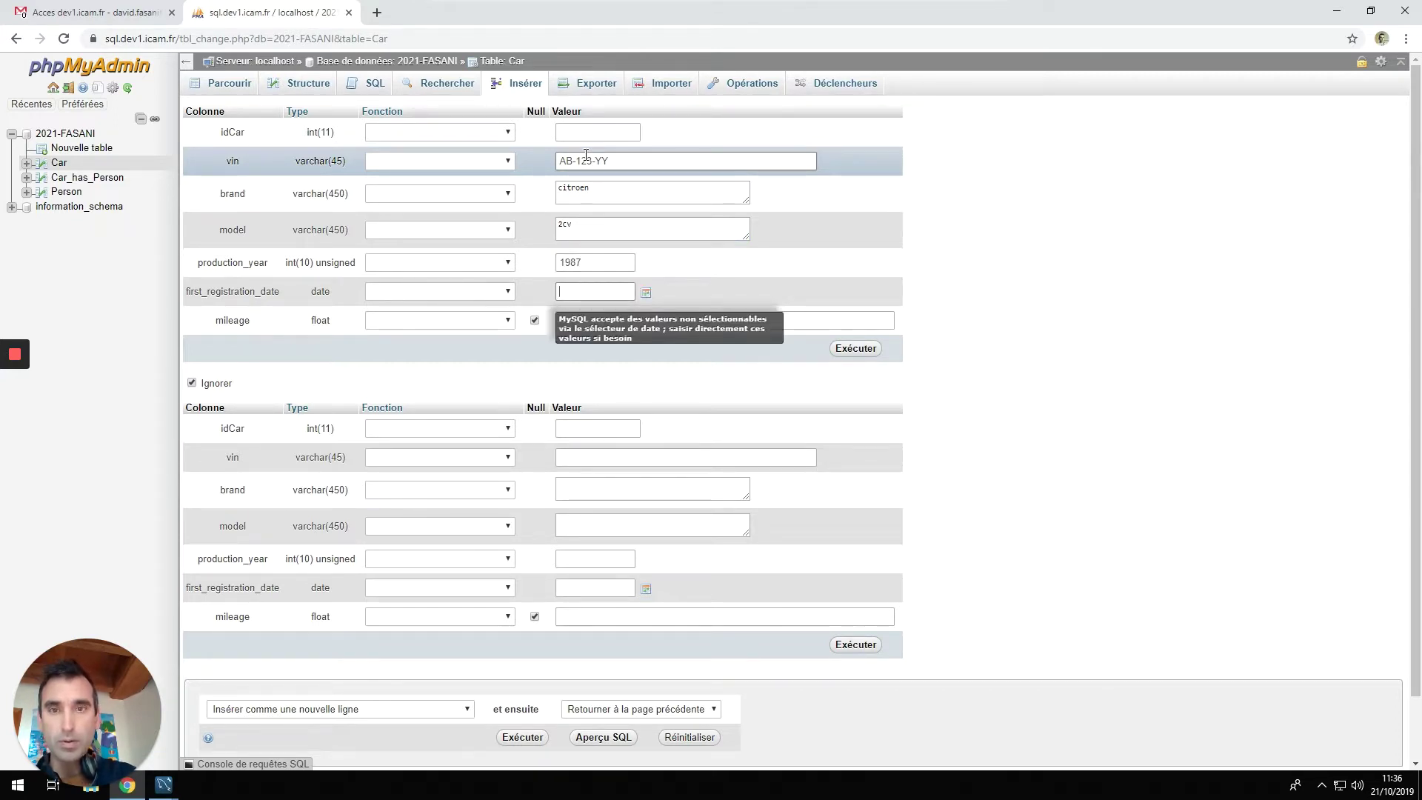
type("1988")
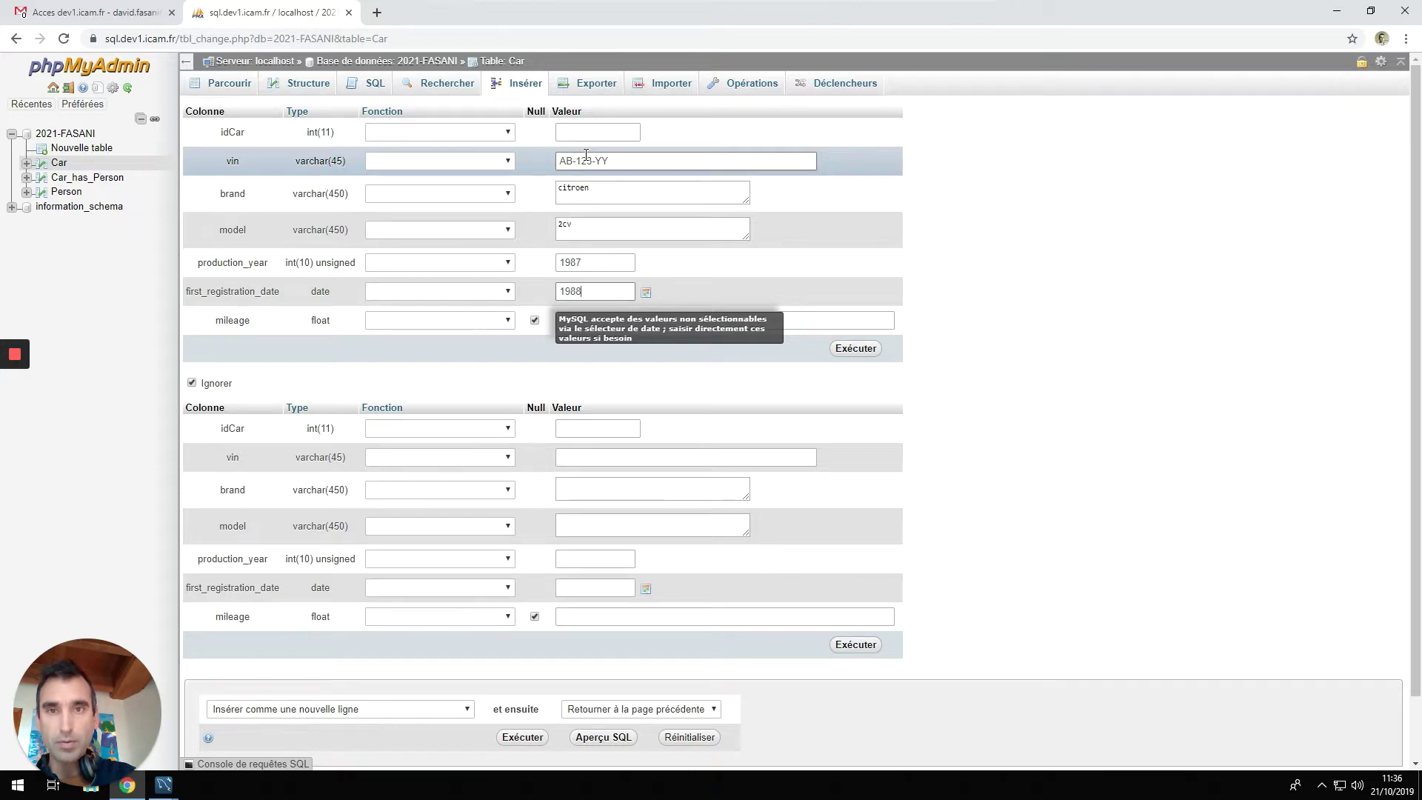
type("-03")
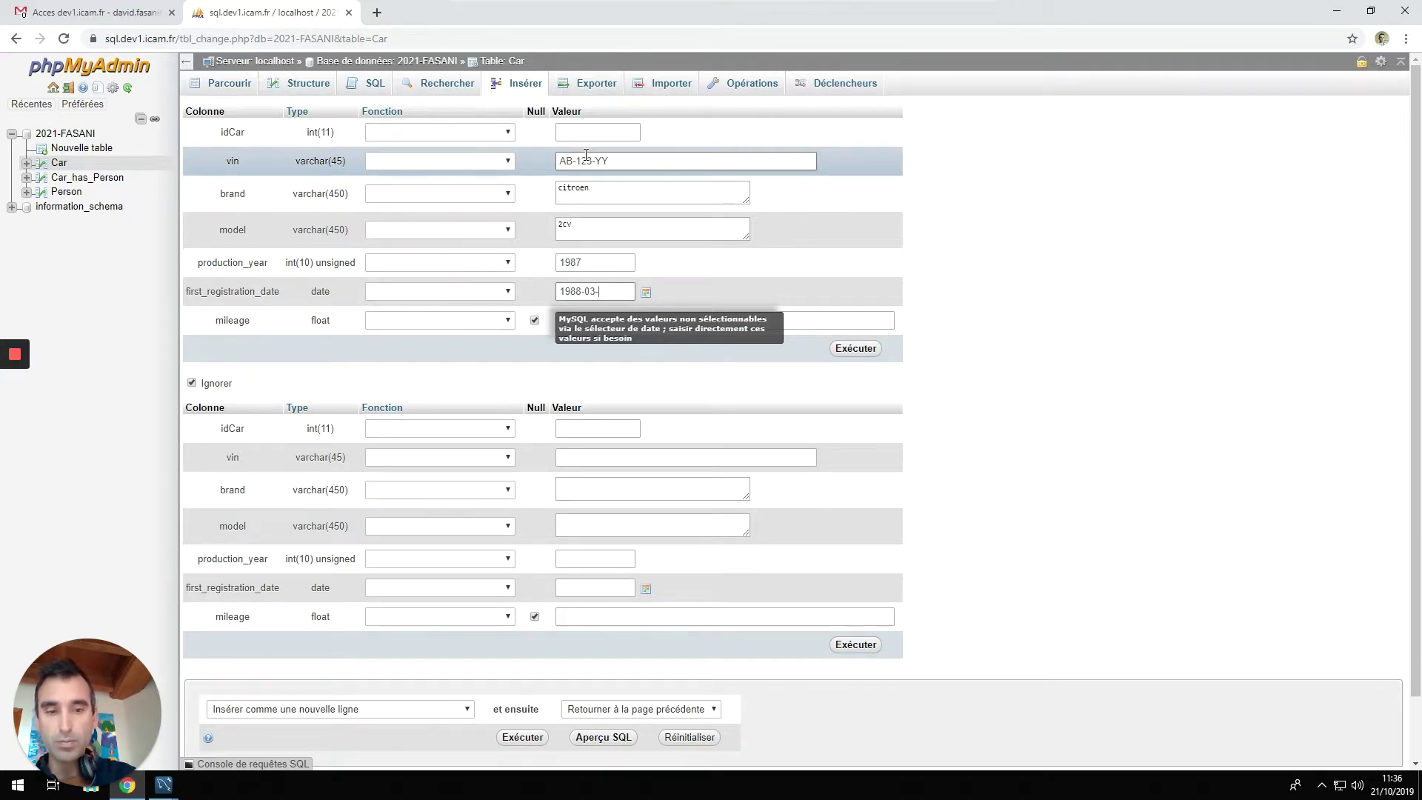
type("-01")
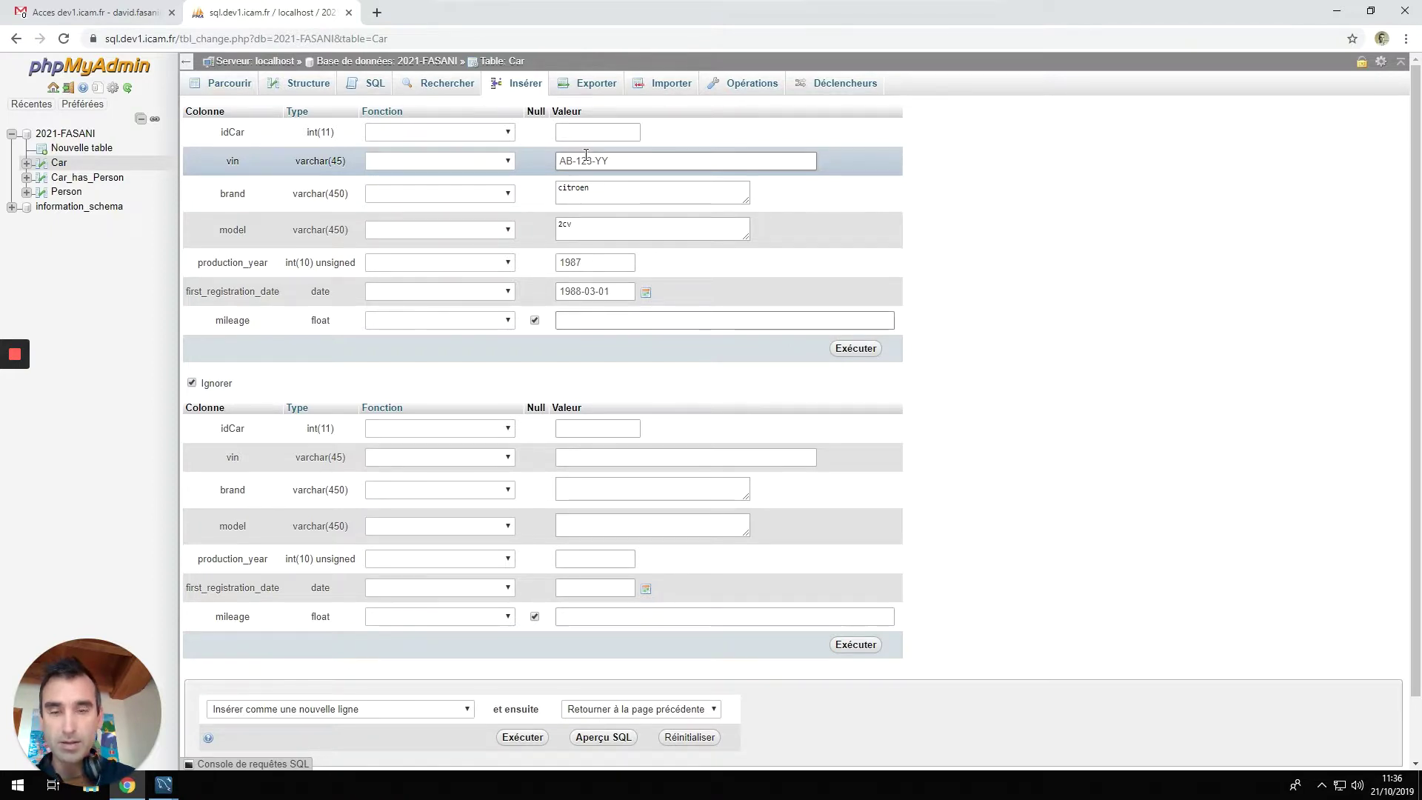
type("8765")
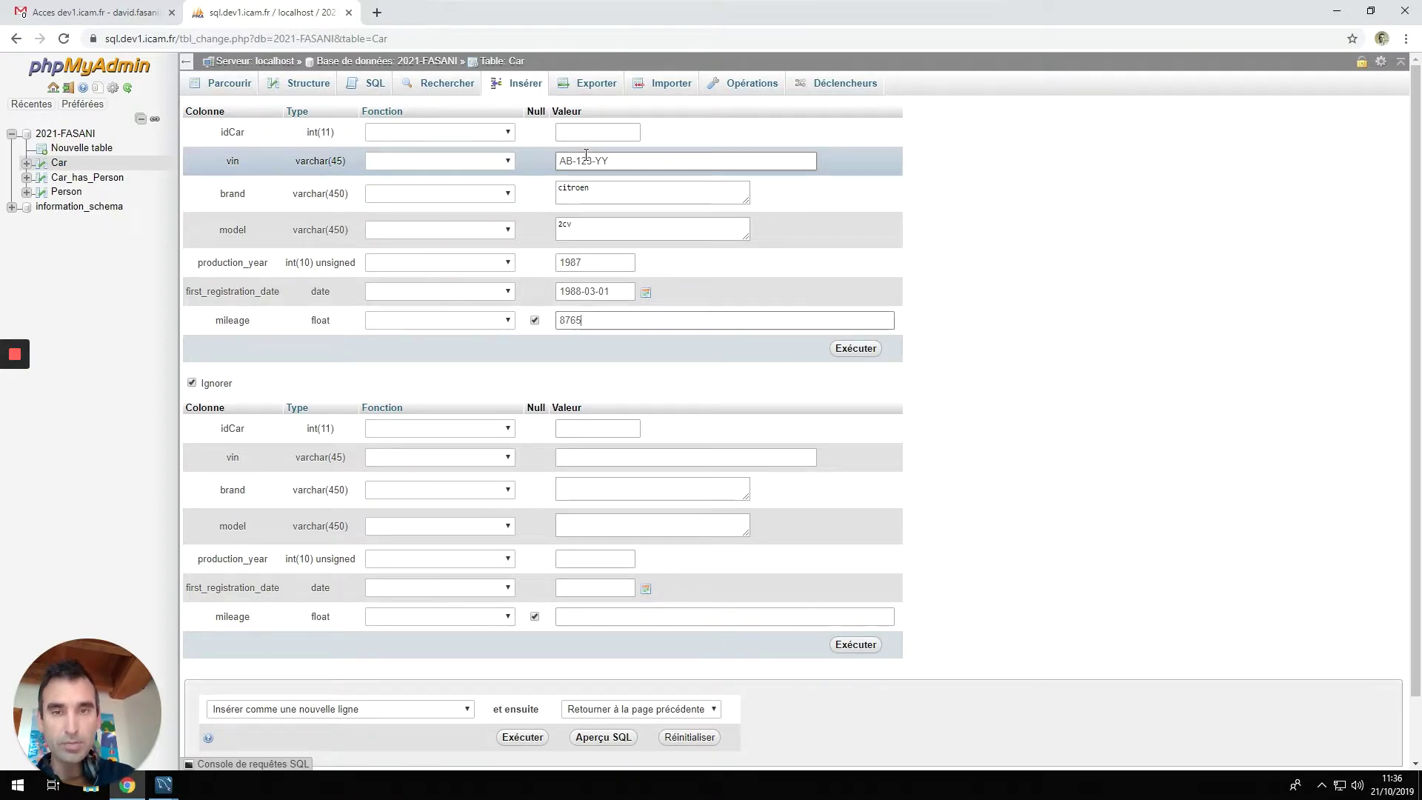
type(".23")
left_click(854, 349)
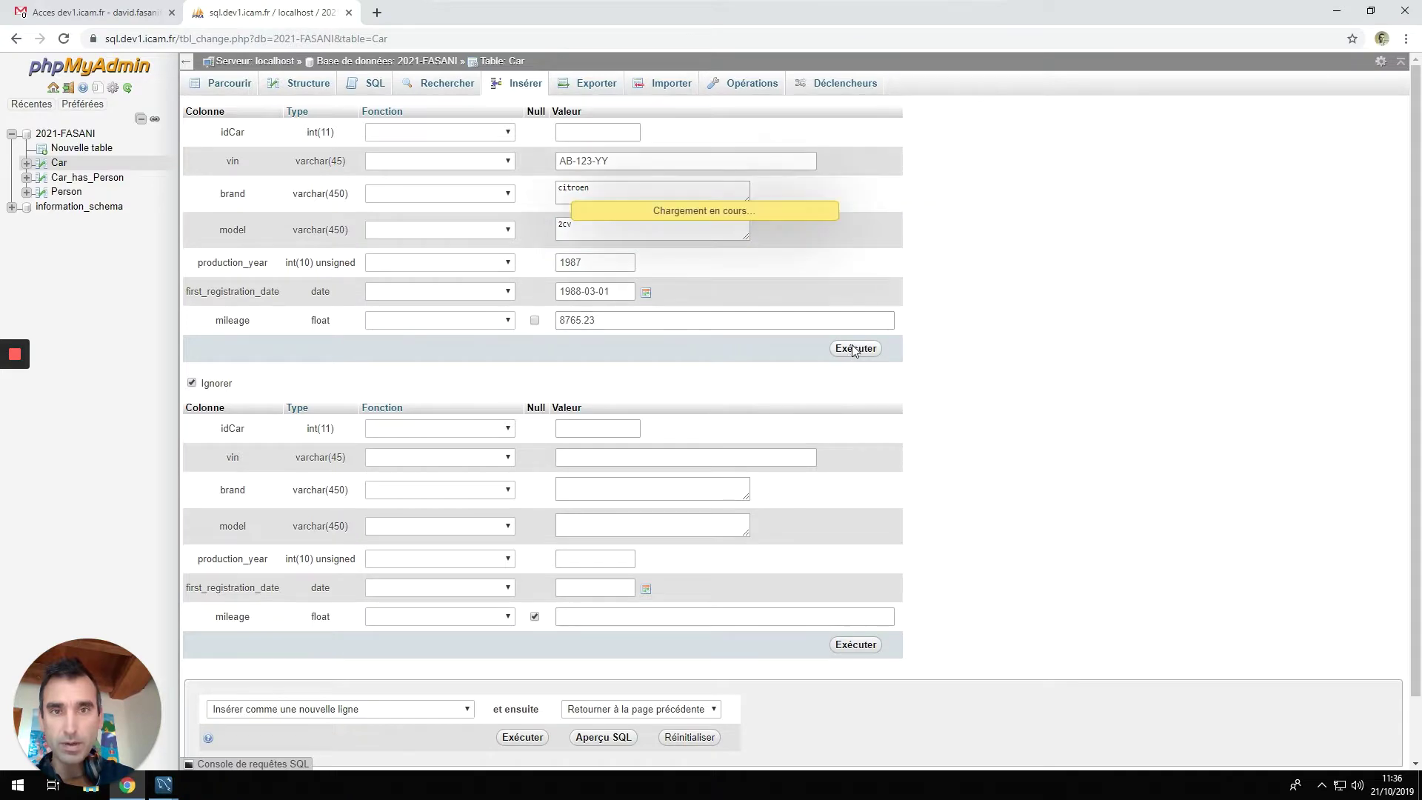
left_click(317, 87)
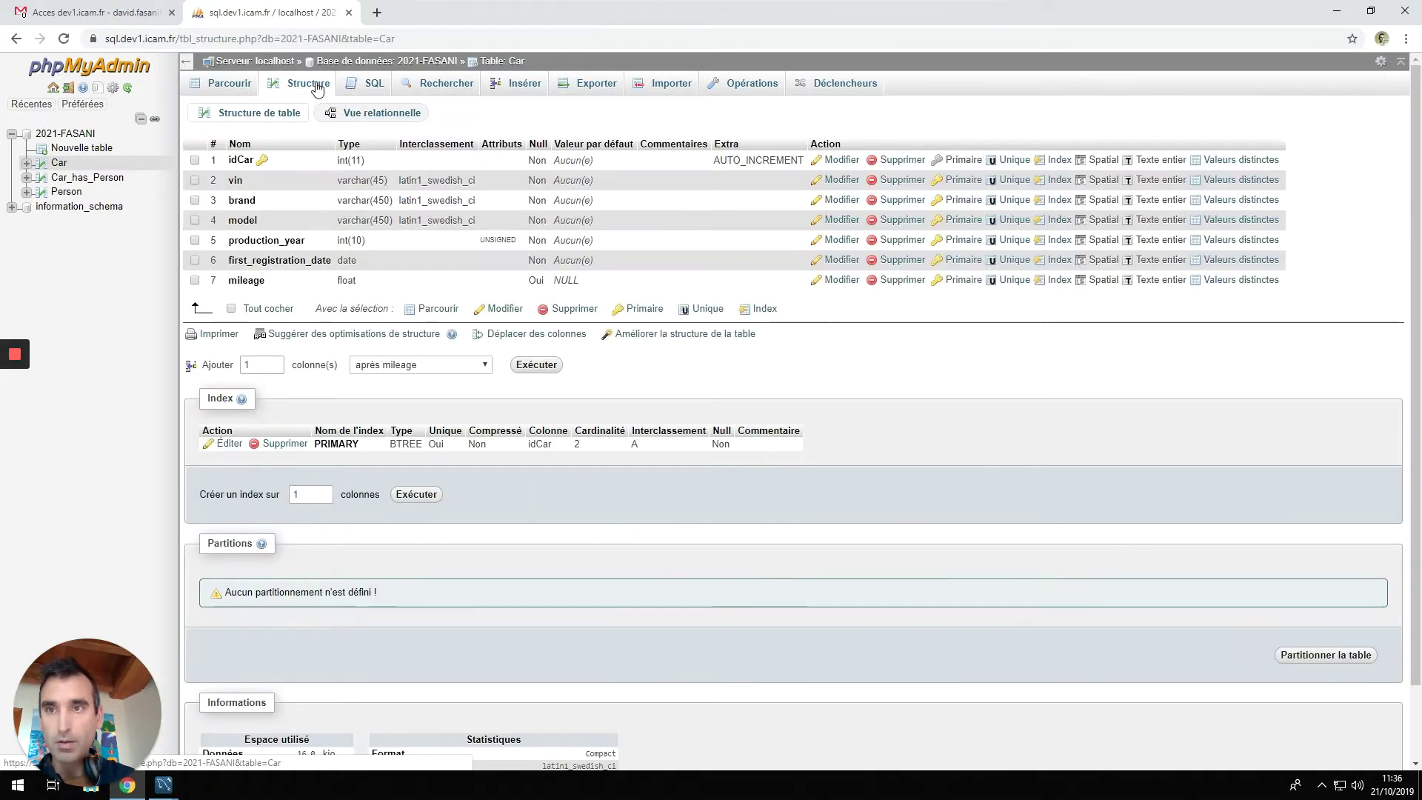
left_click(245, 86)
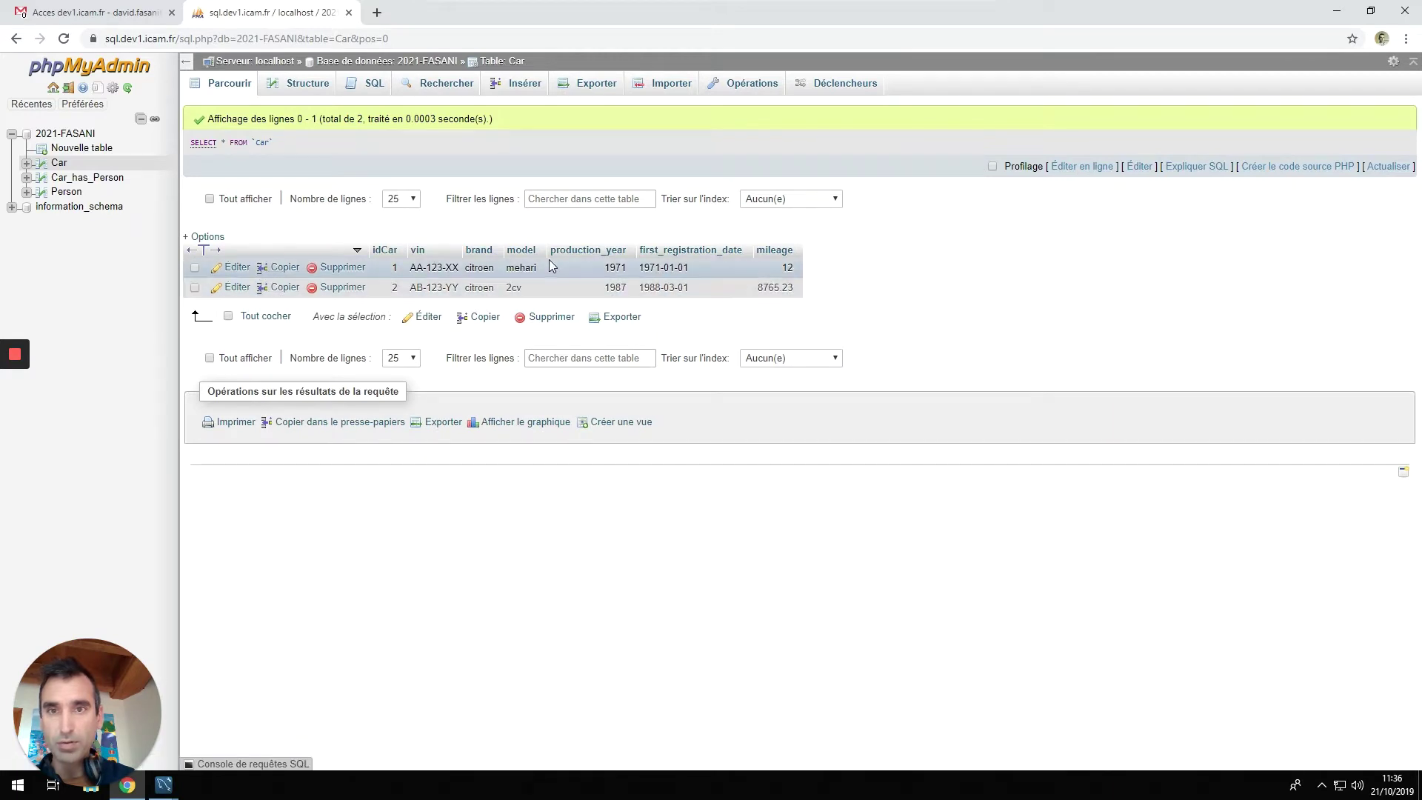
In a new Person insert form, fill the first person's ssn, first and last name, birth date and address.
left_click(63, 192)
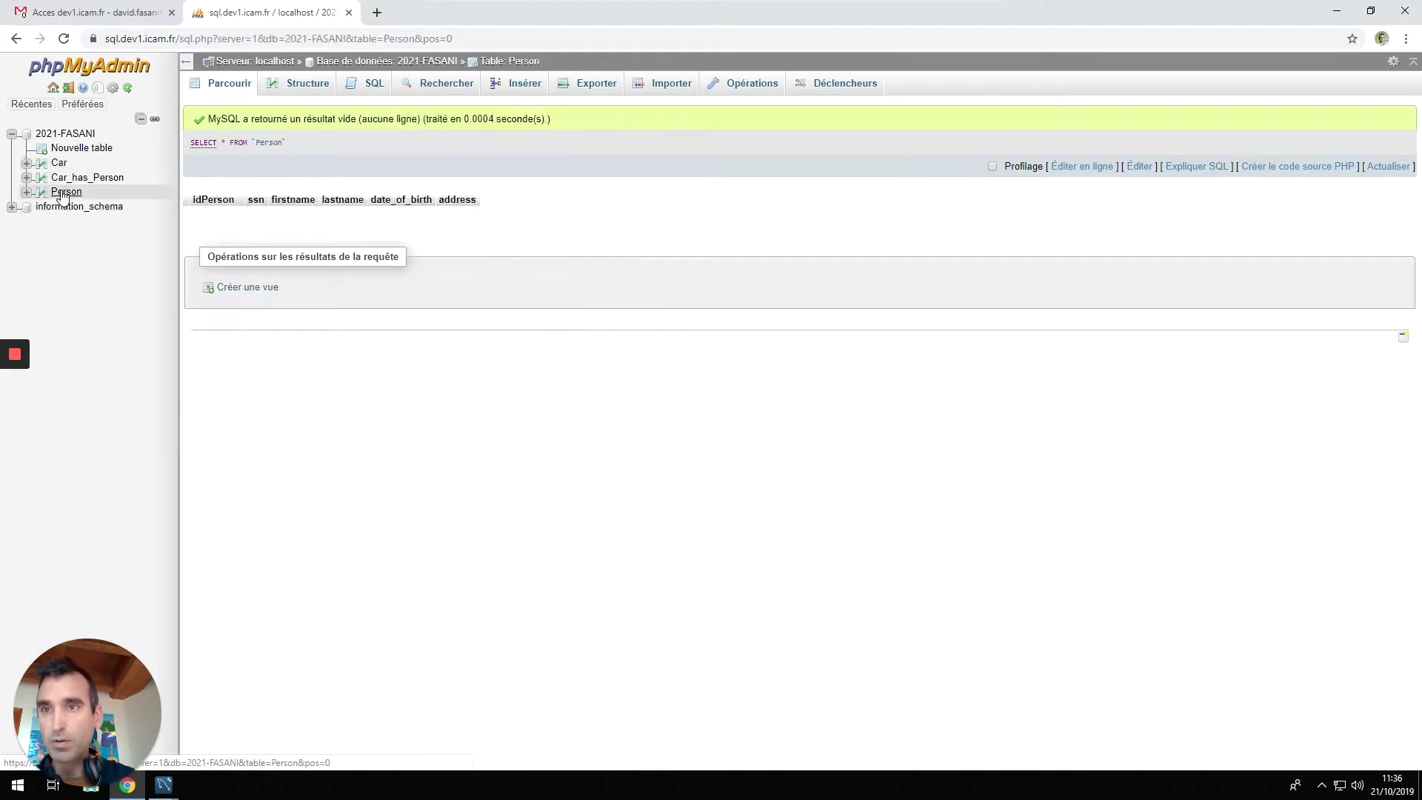
left_click(520, 89)
left_click(540, 161)
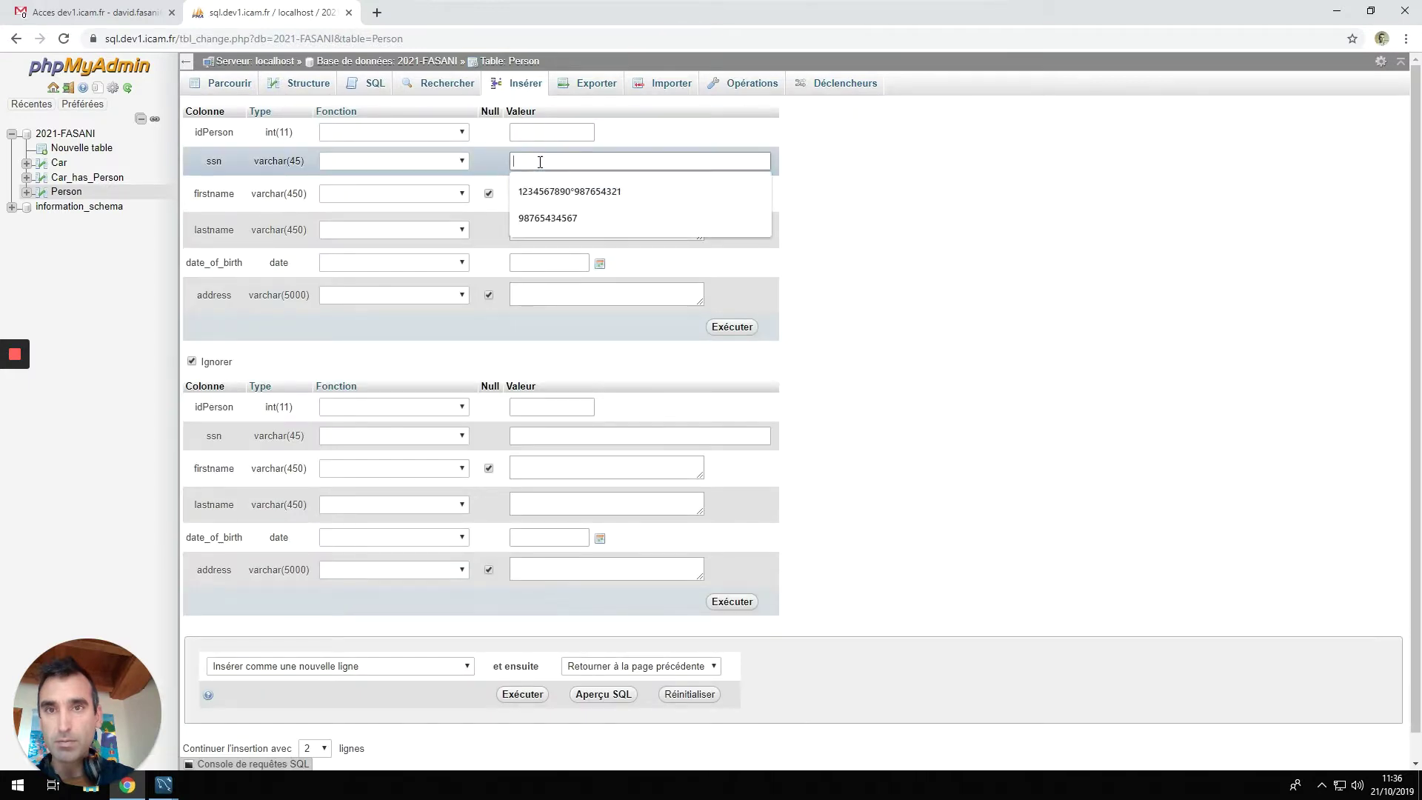
left_click(548, 218)
left_click(545, 196)
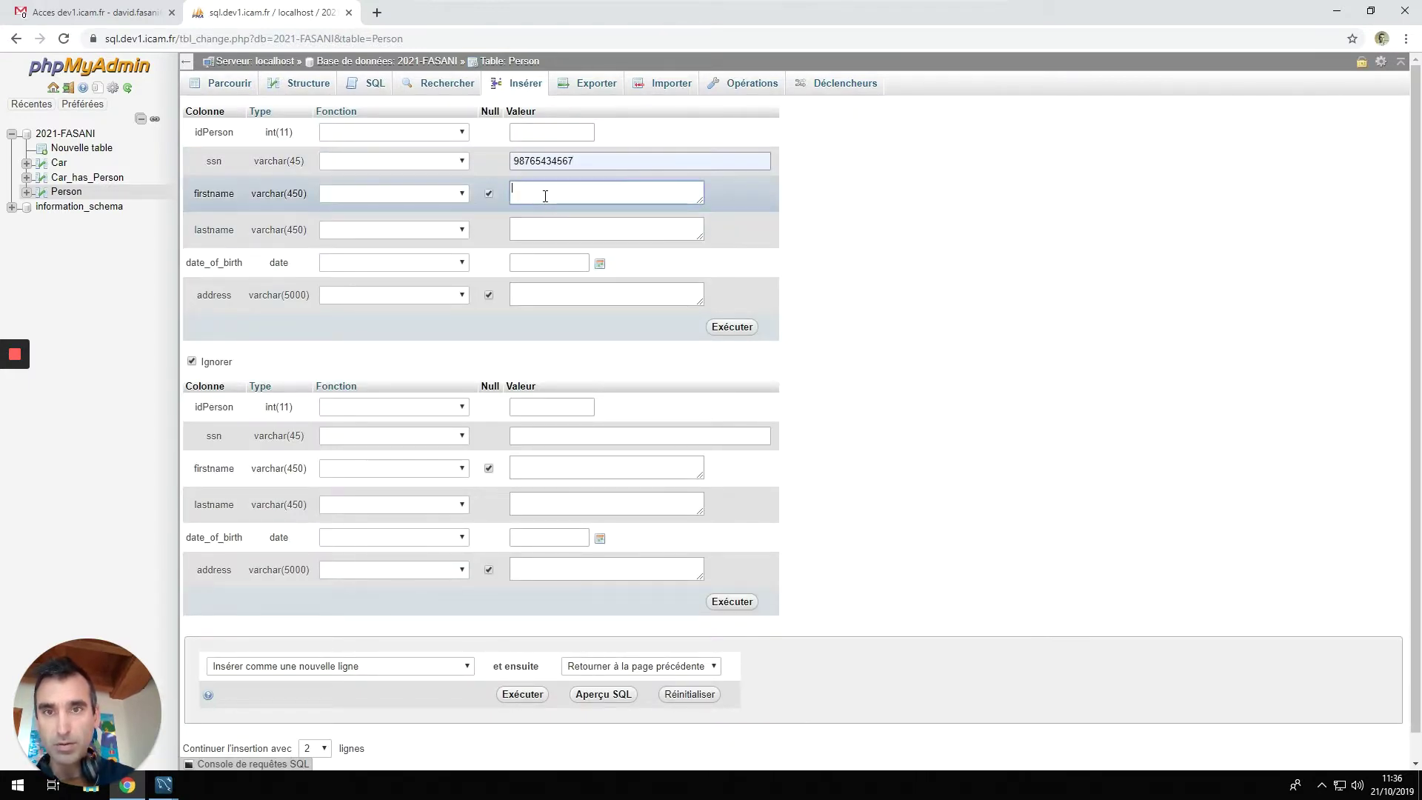
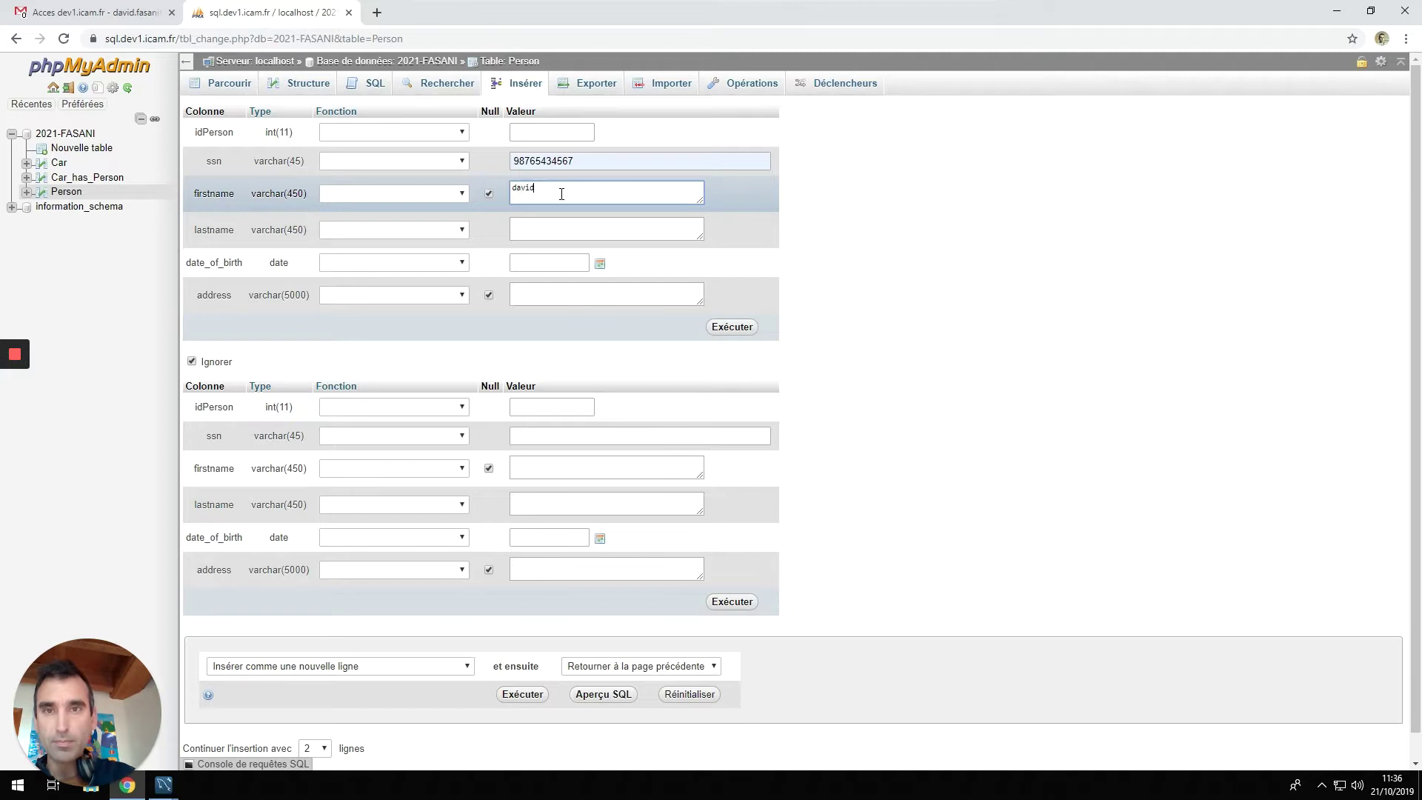
key("Tab")
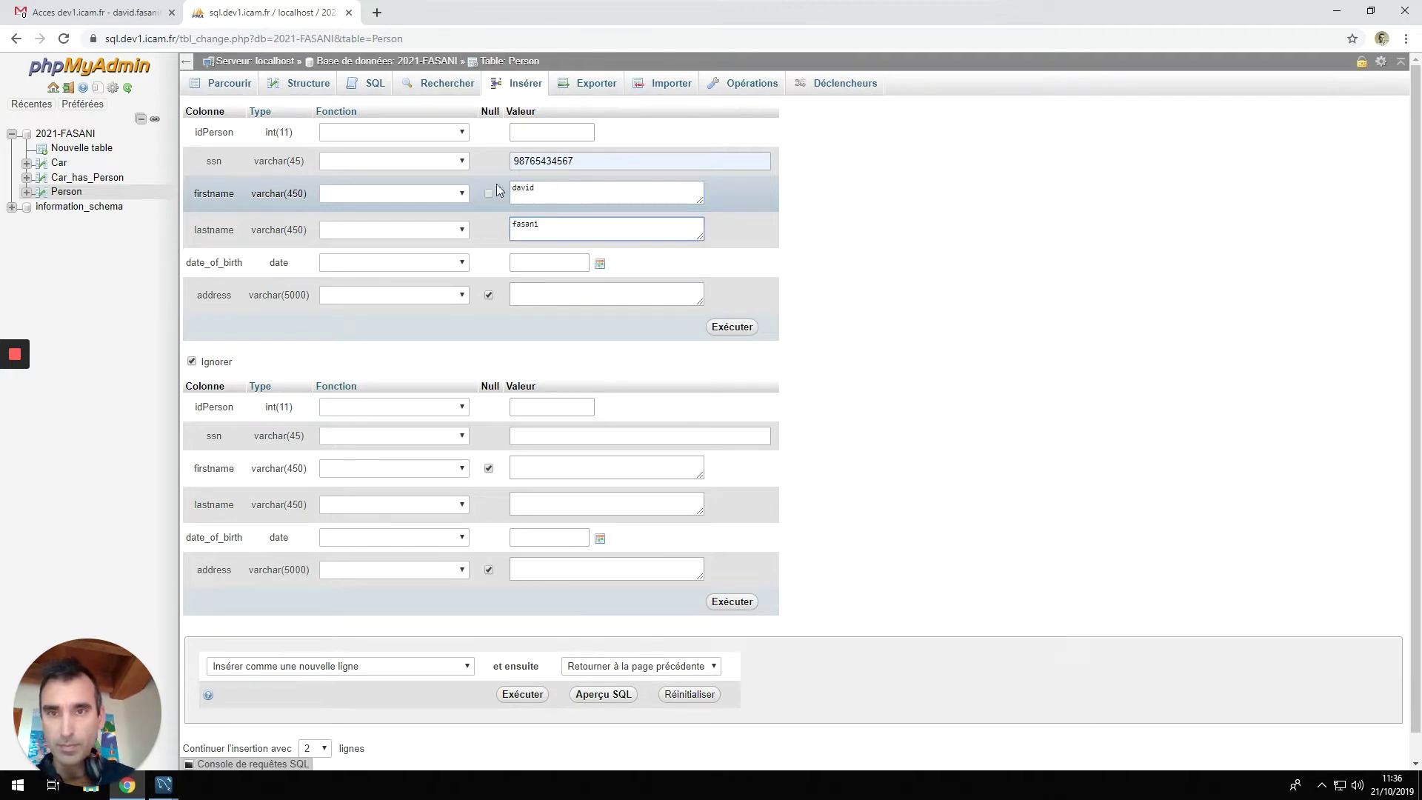
left_click(540, 257)
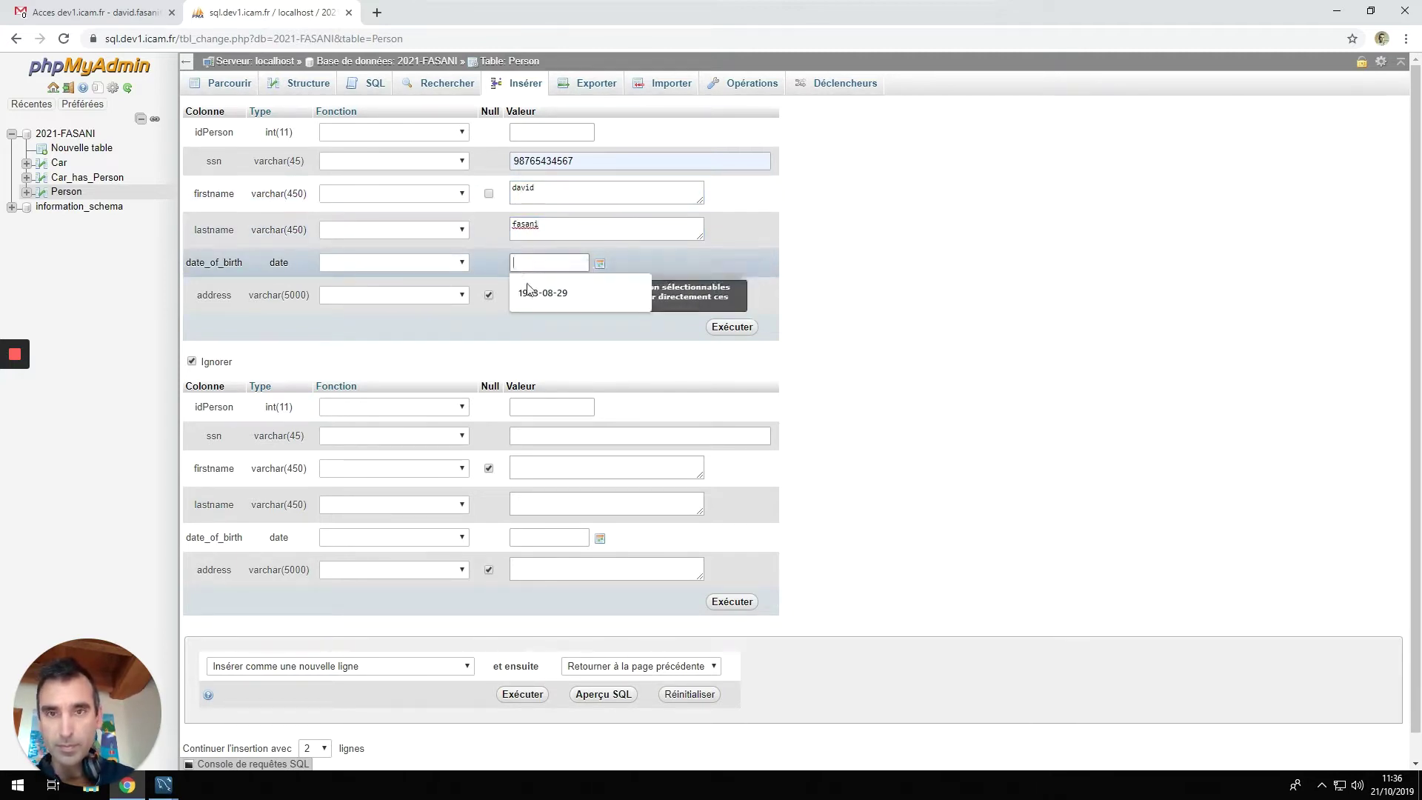
left_click(535, 292)
left_click(538, 302)
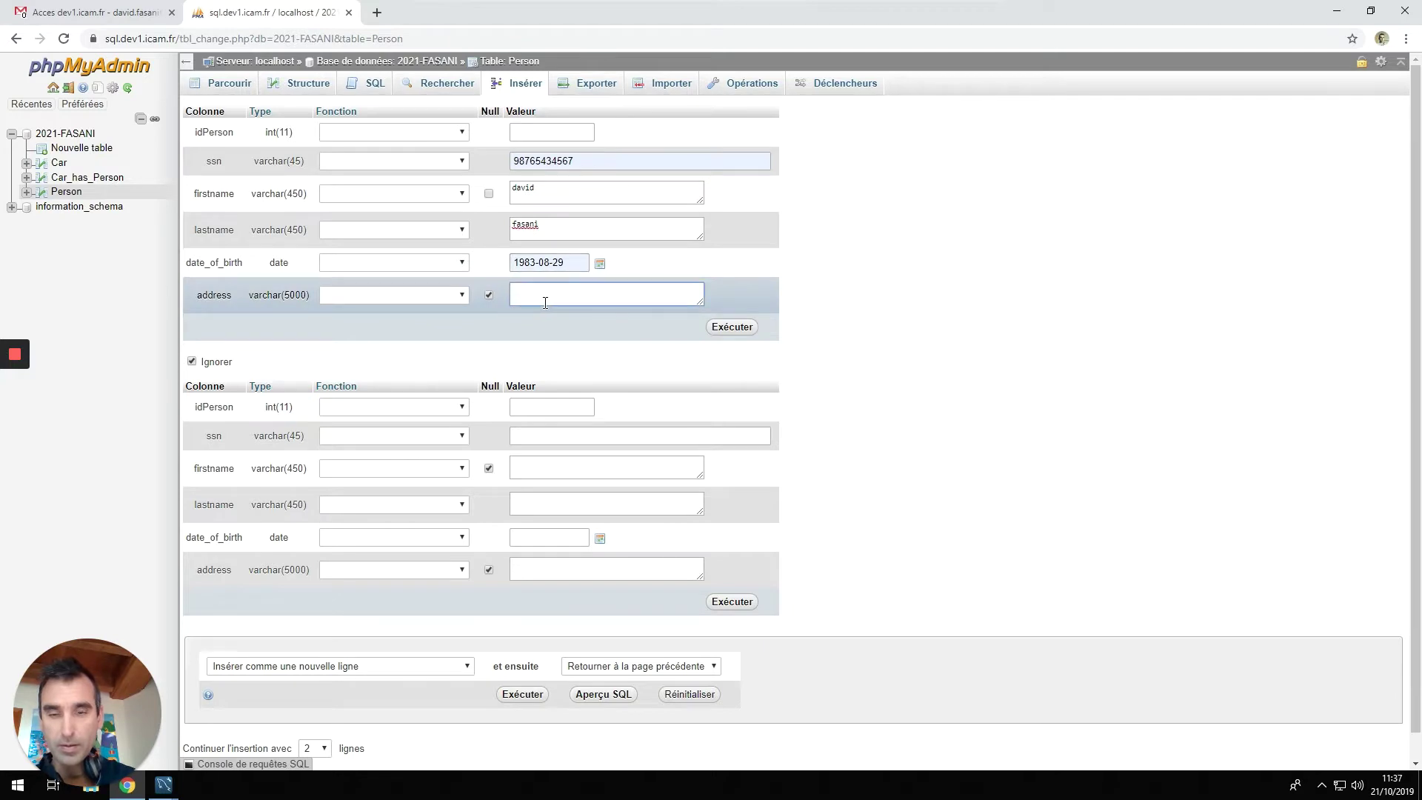
type("chez m")
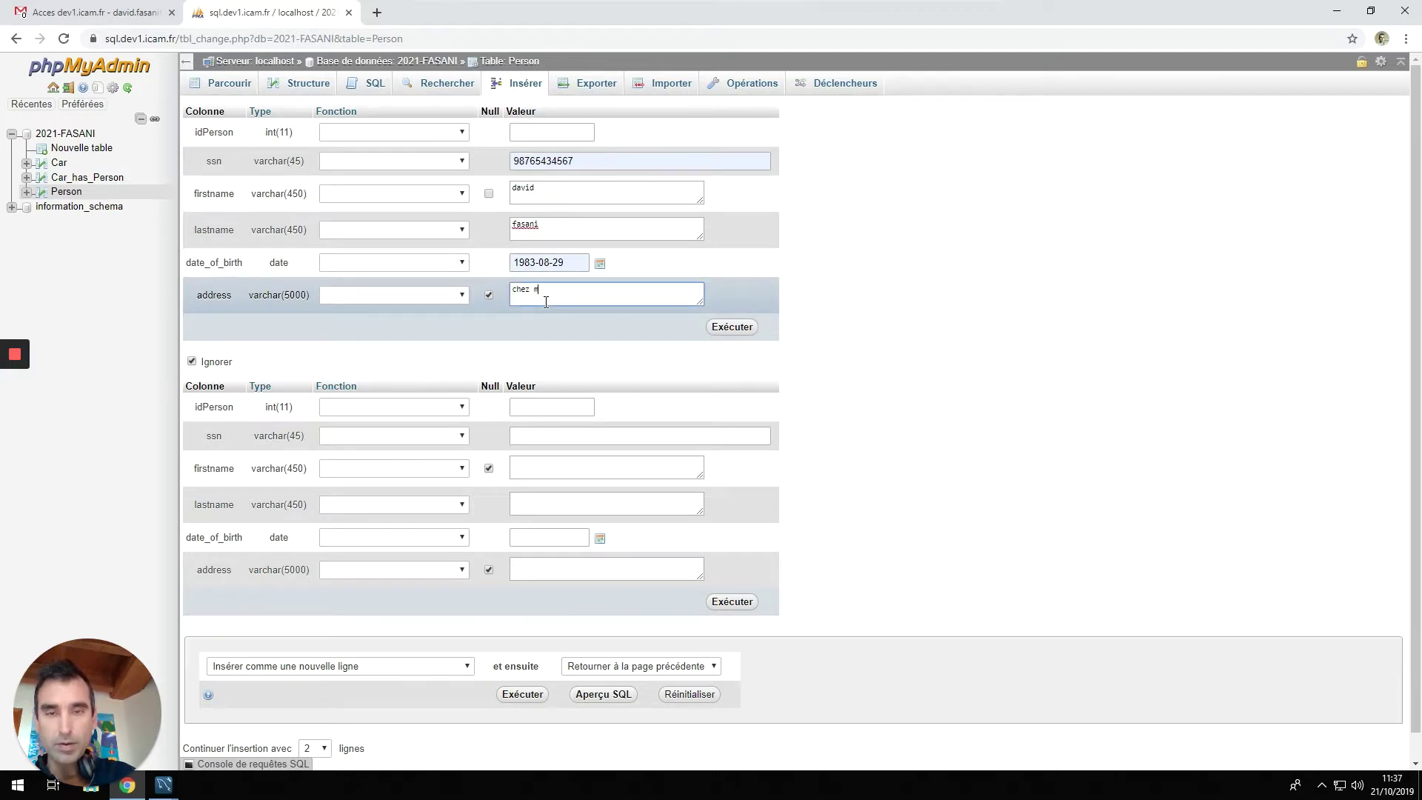
type("oi")
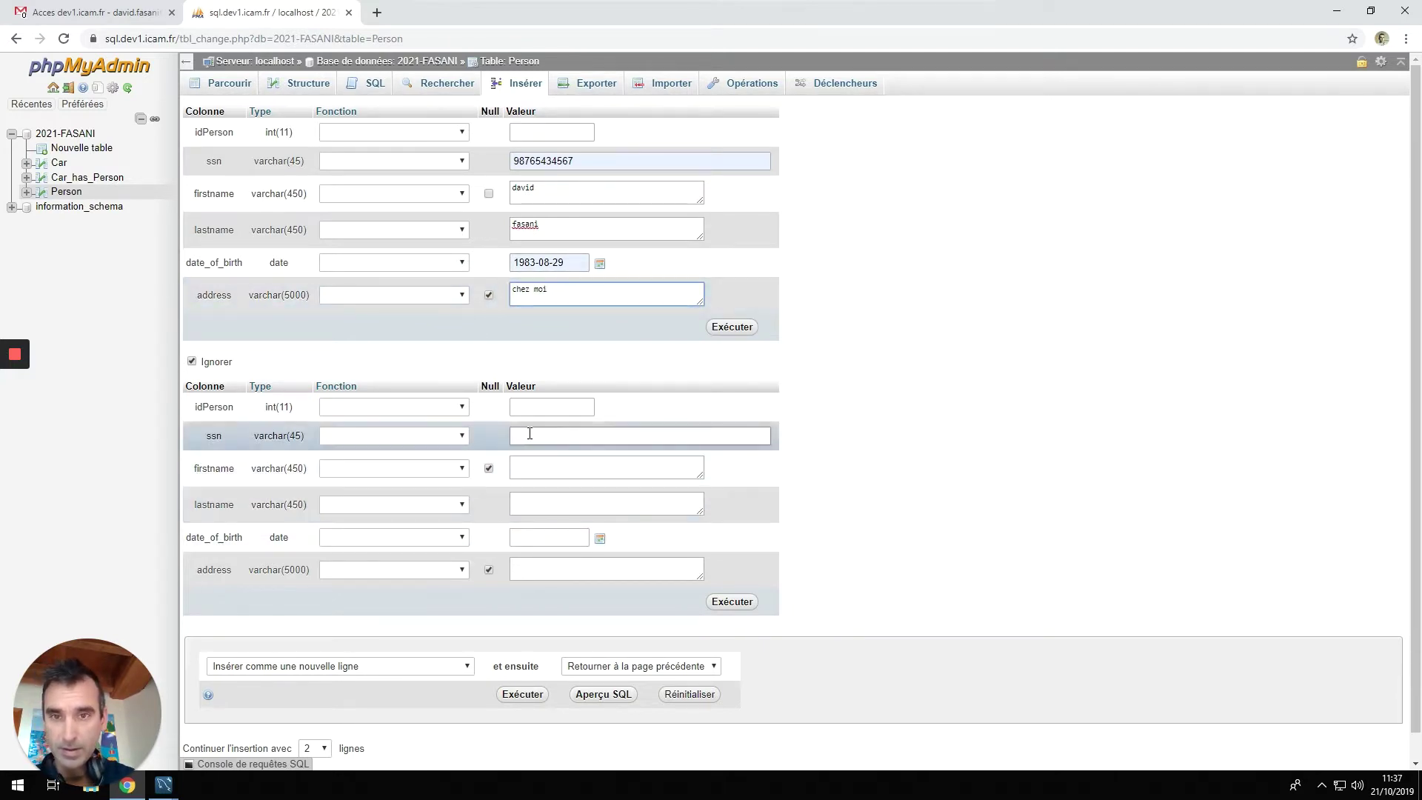
Enter the second person's ssn, names, birth date and address, then insert both rows.
left_click(570, 439)
type("345678")
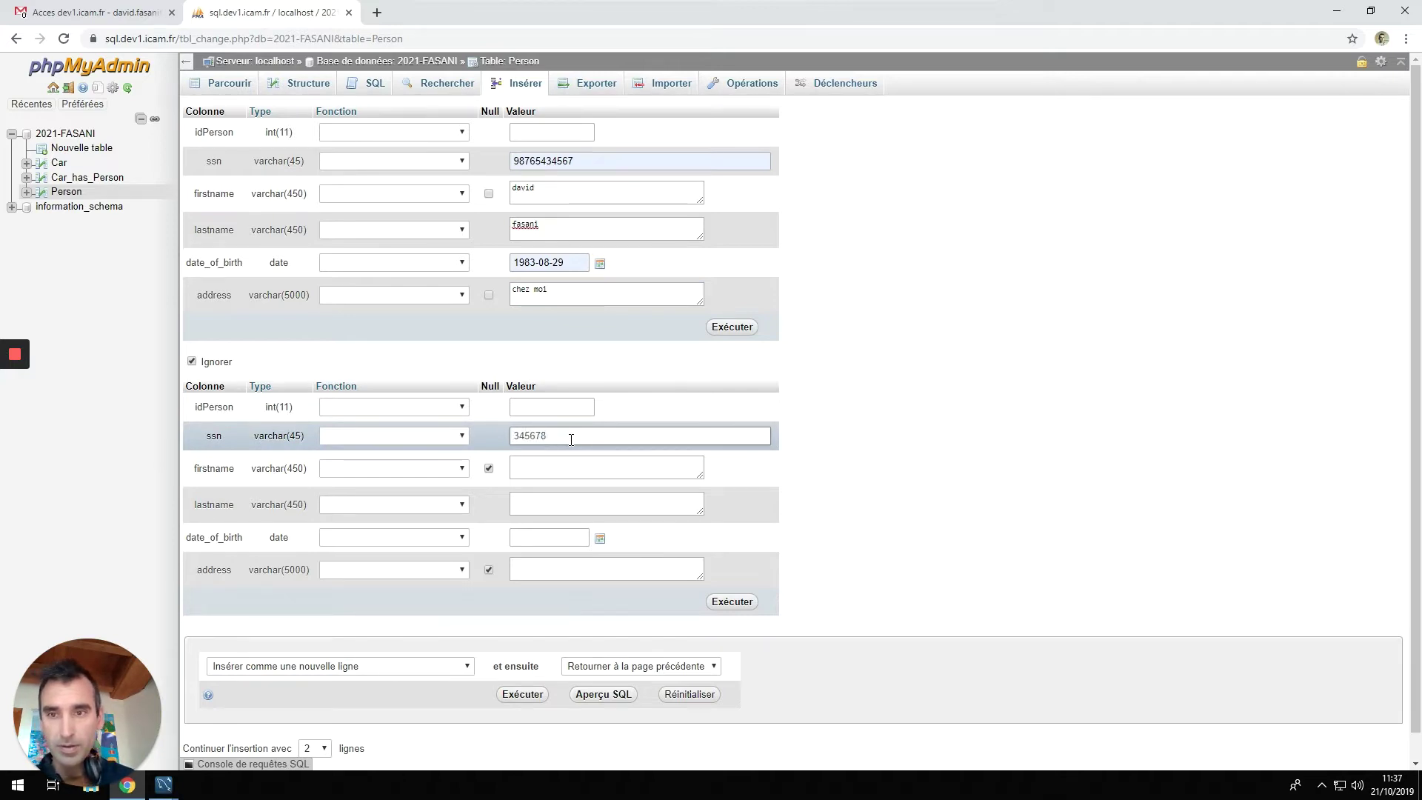
left_click(596, 478)
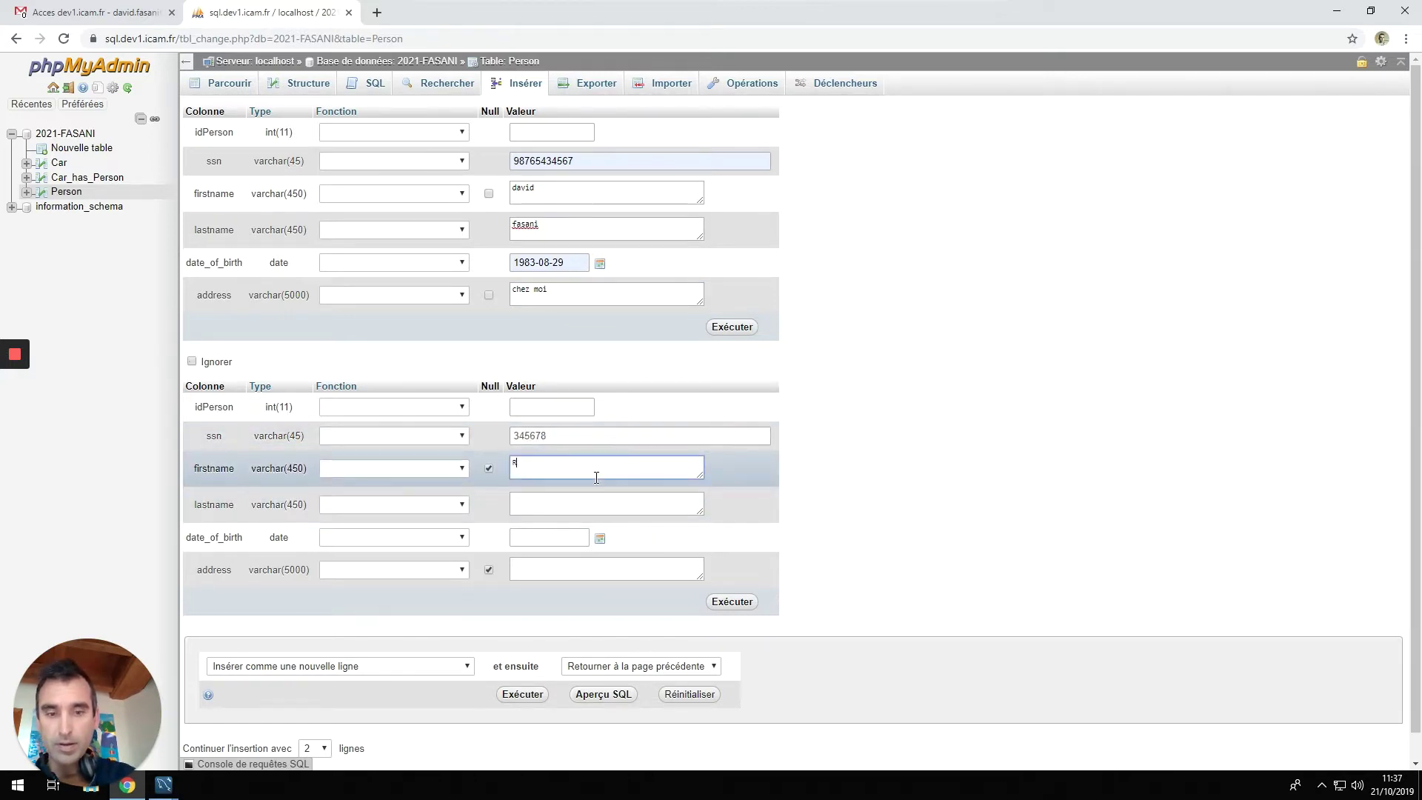
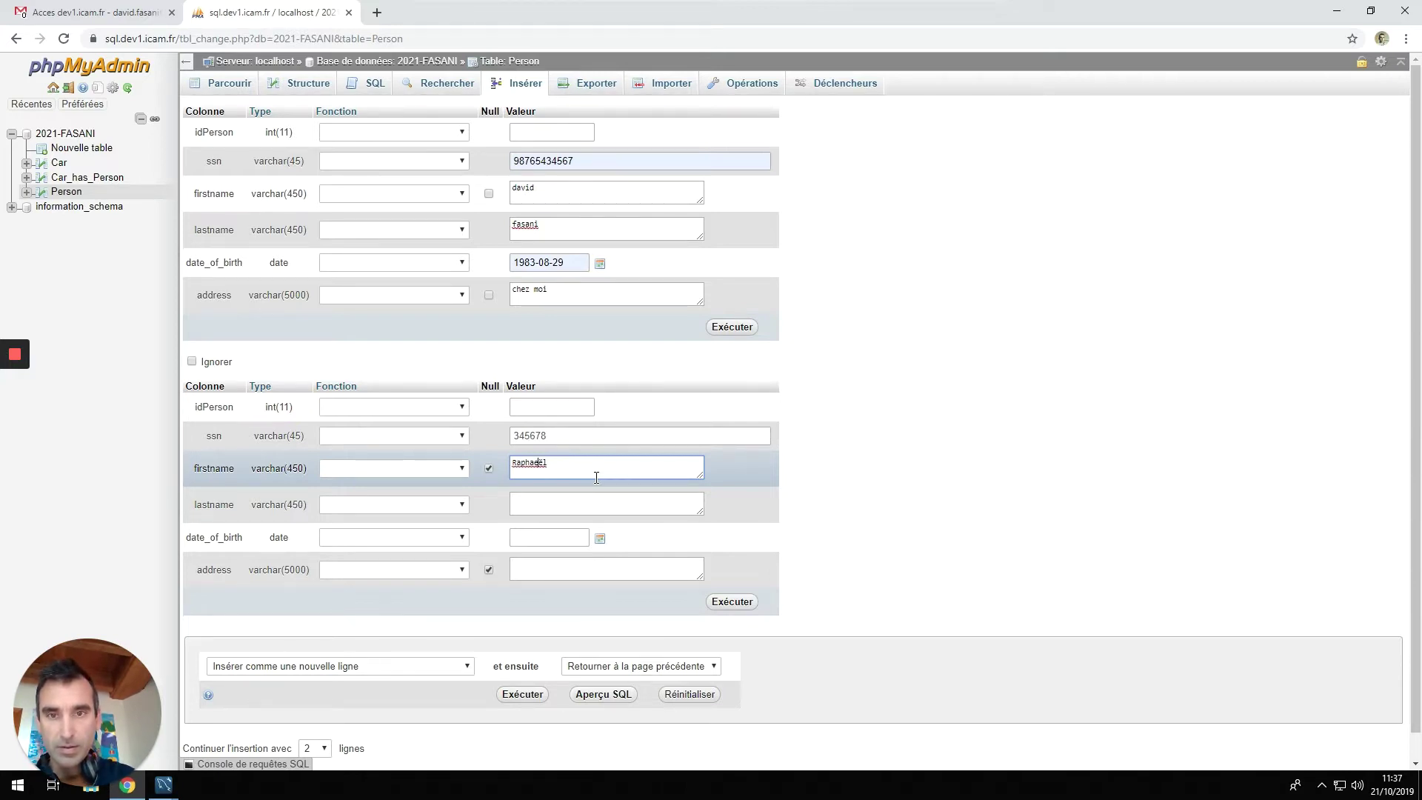
left_click(530, 502)
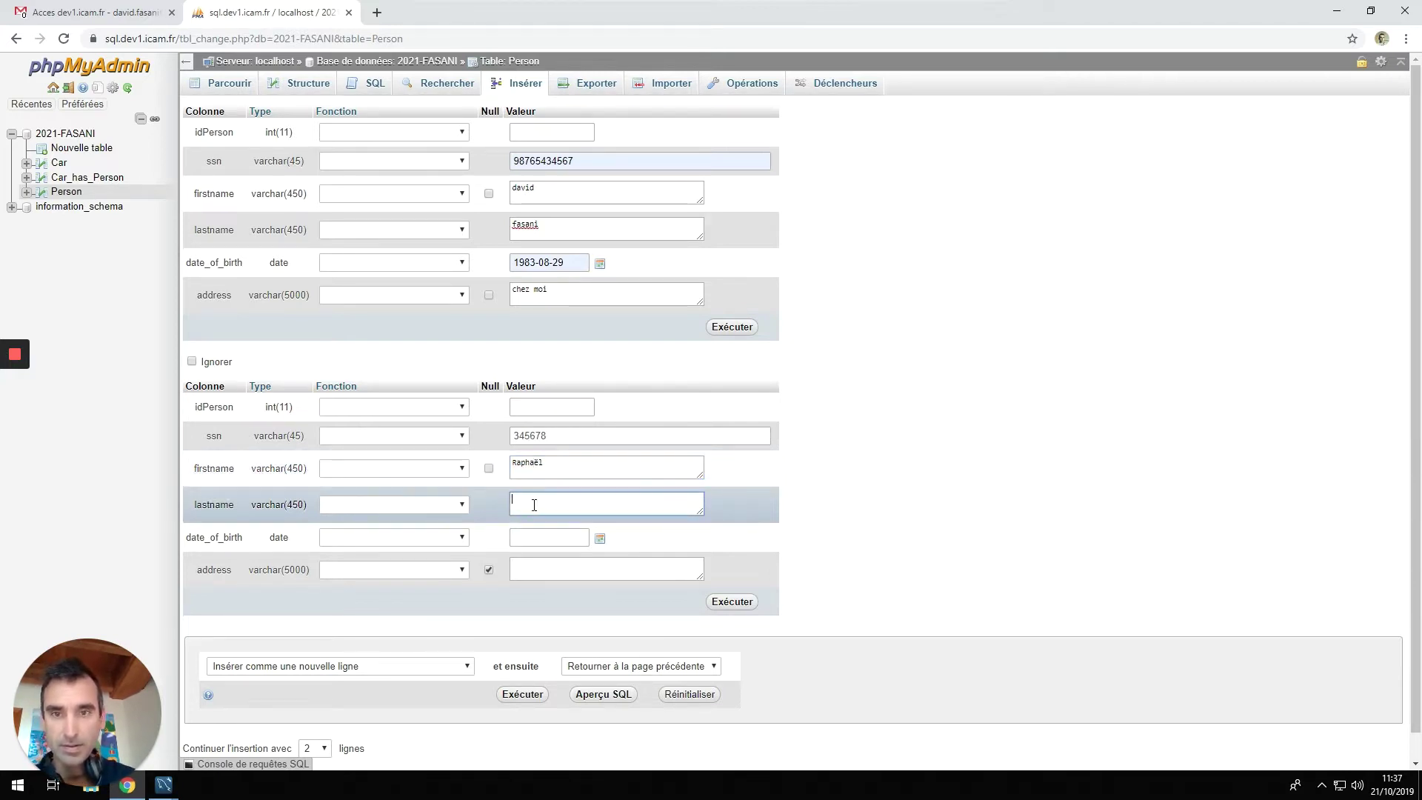
key("Tab")
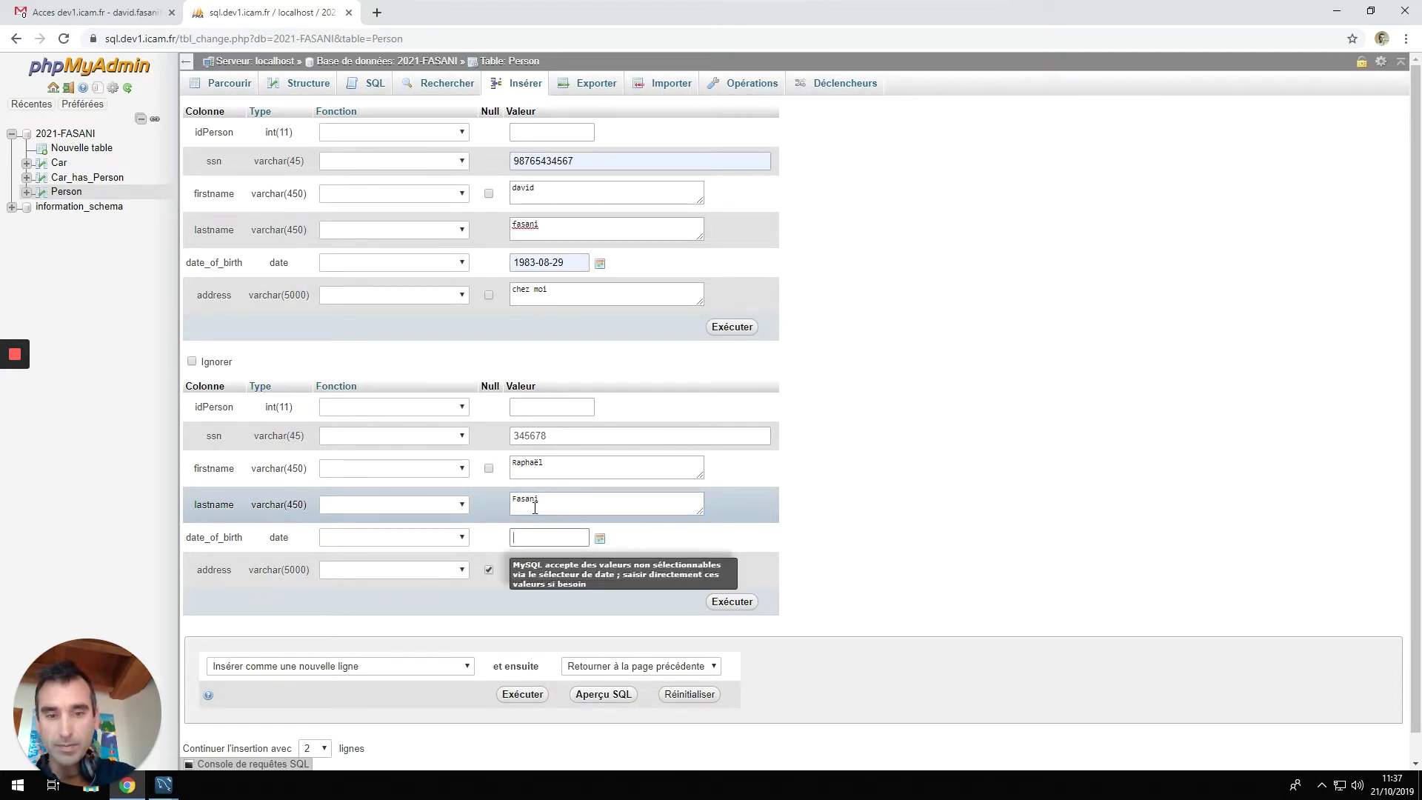
type("2014")
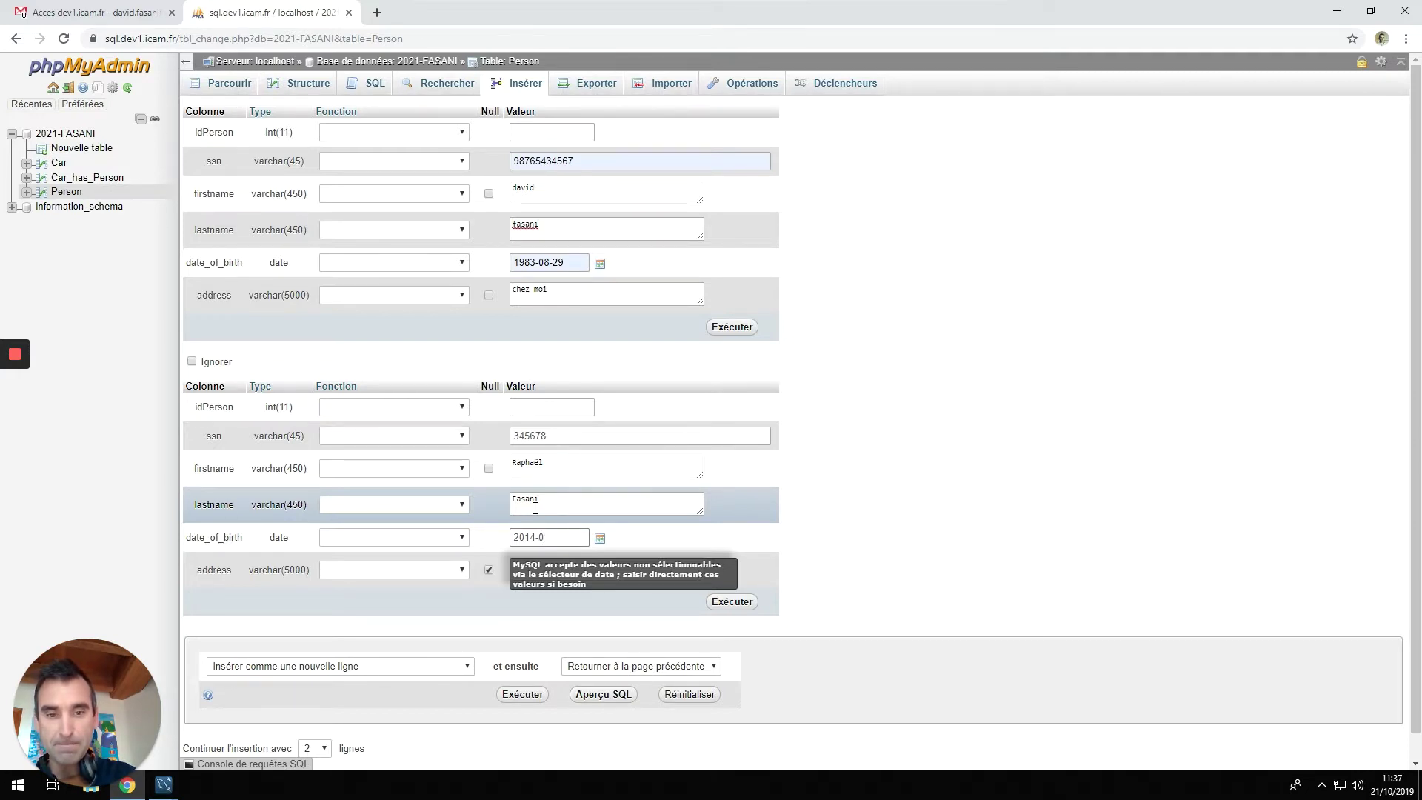
type("-07")
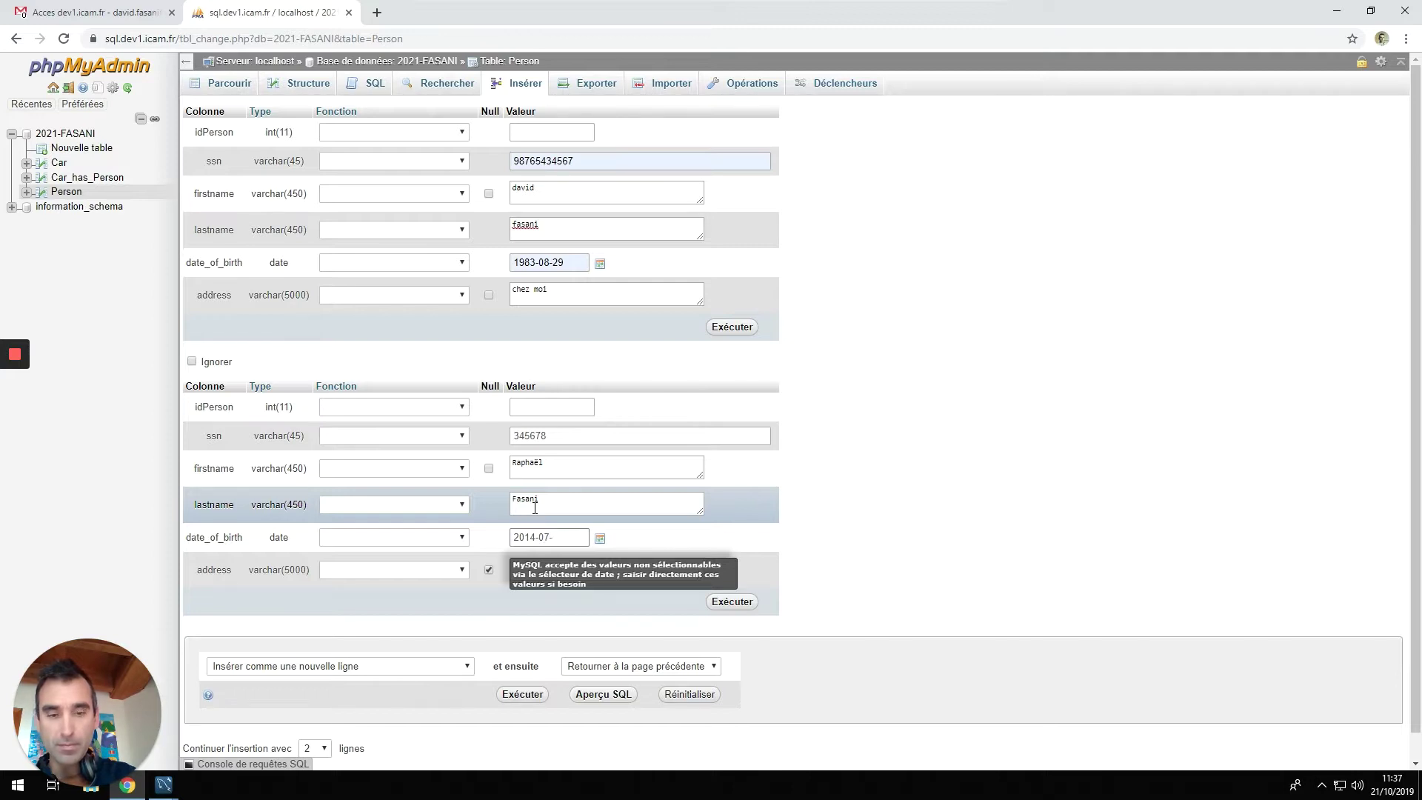
type("-28")
key("Tab")
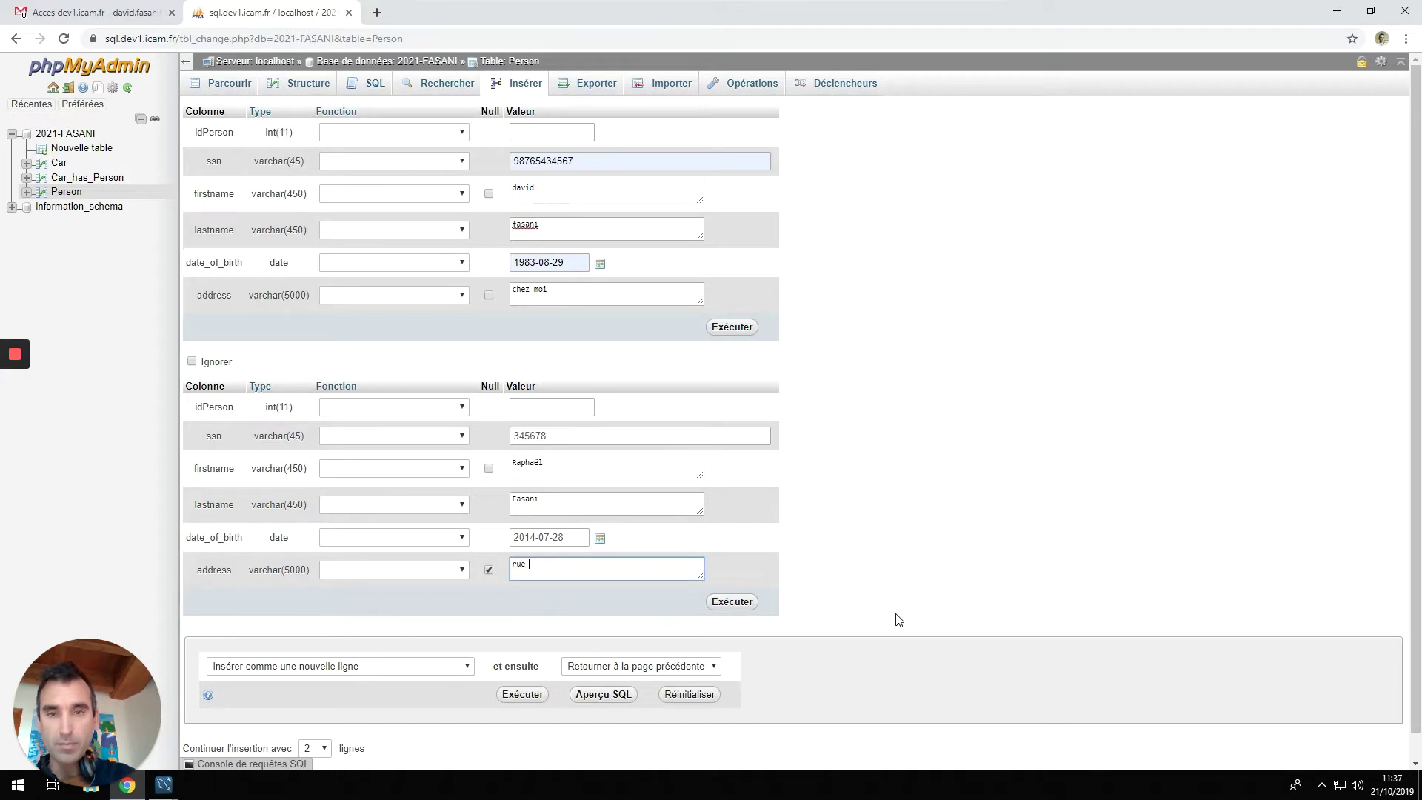
type("rue charcot,")
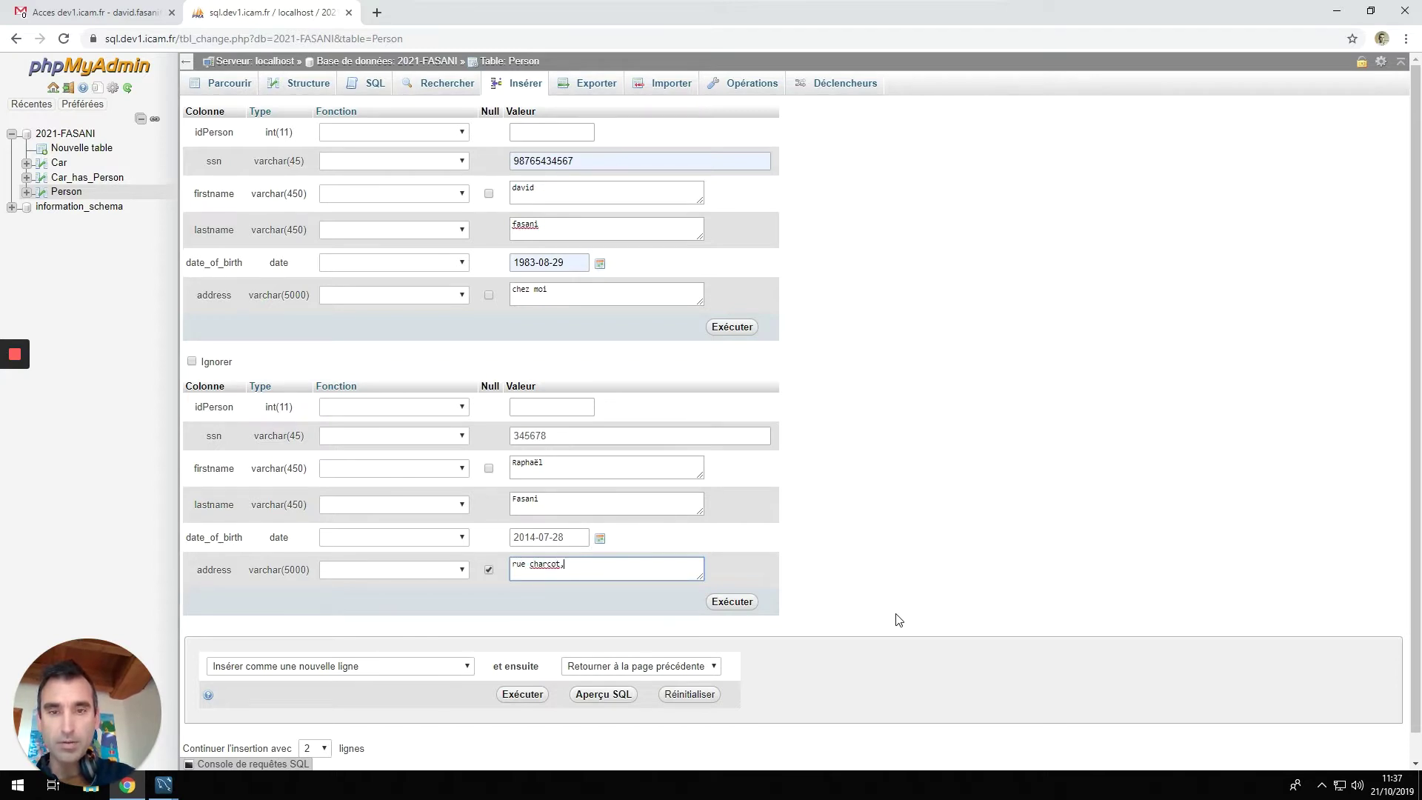
type(" vannes,")
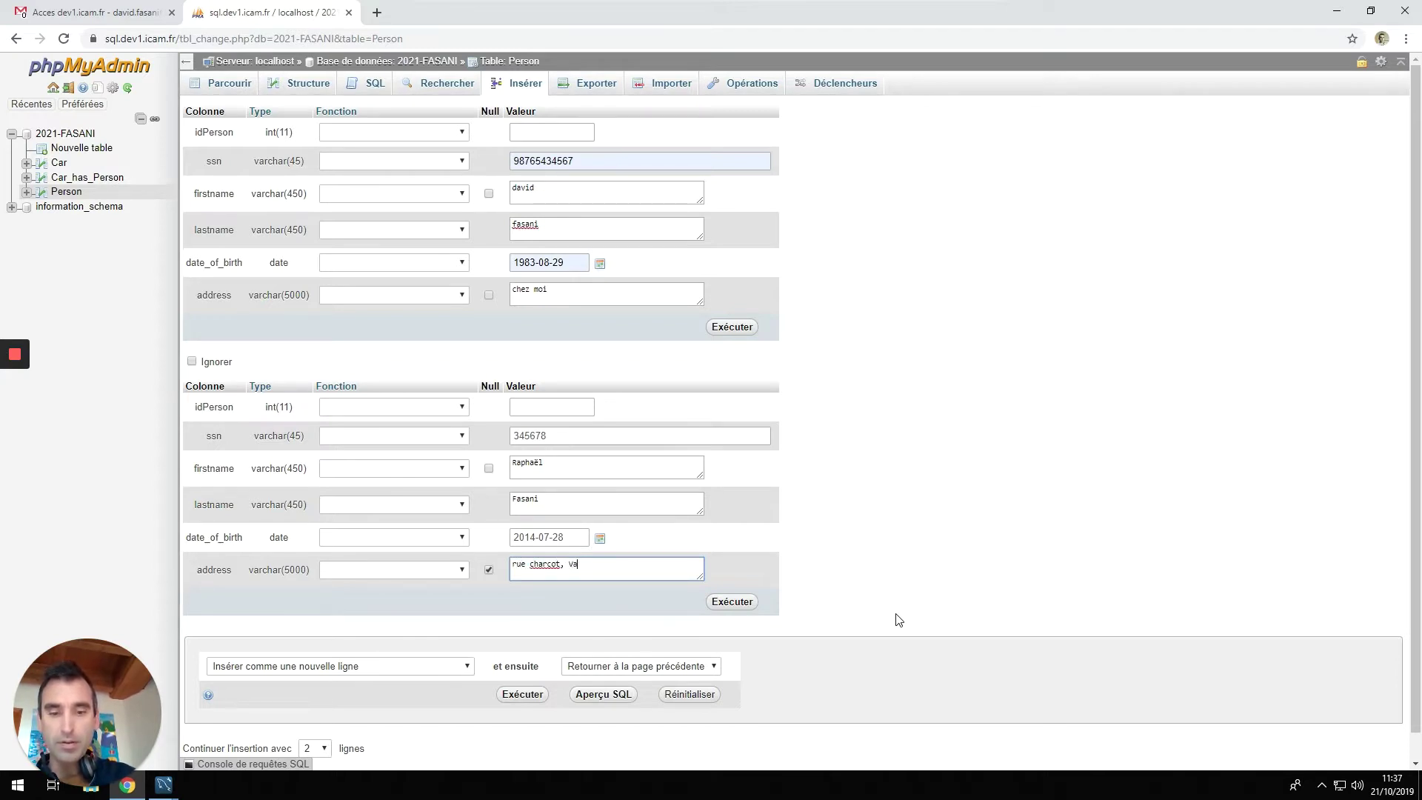
type(" F")
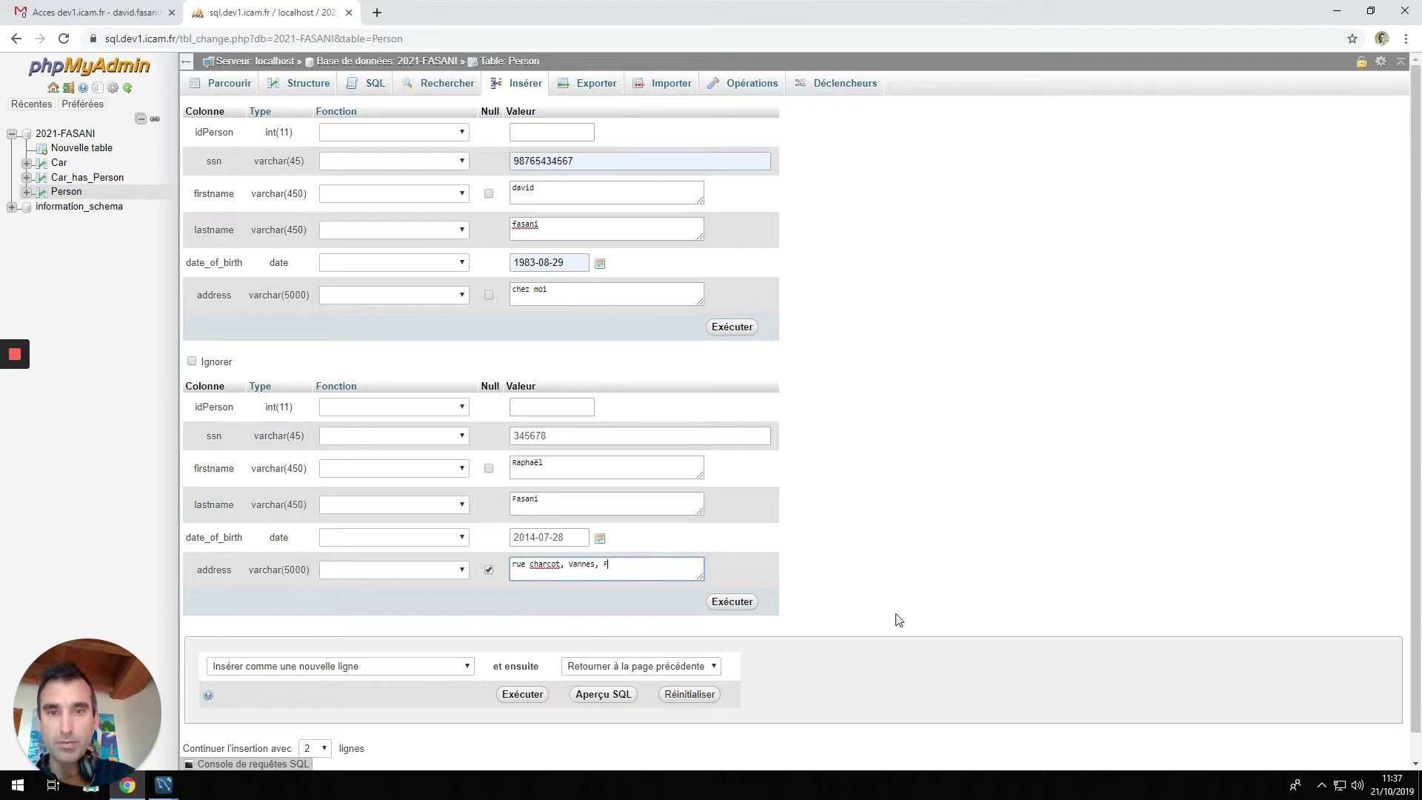
type("rance")
left_click(744, 602)
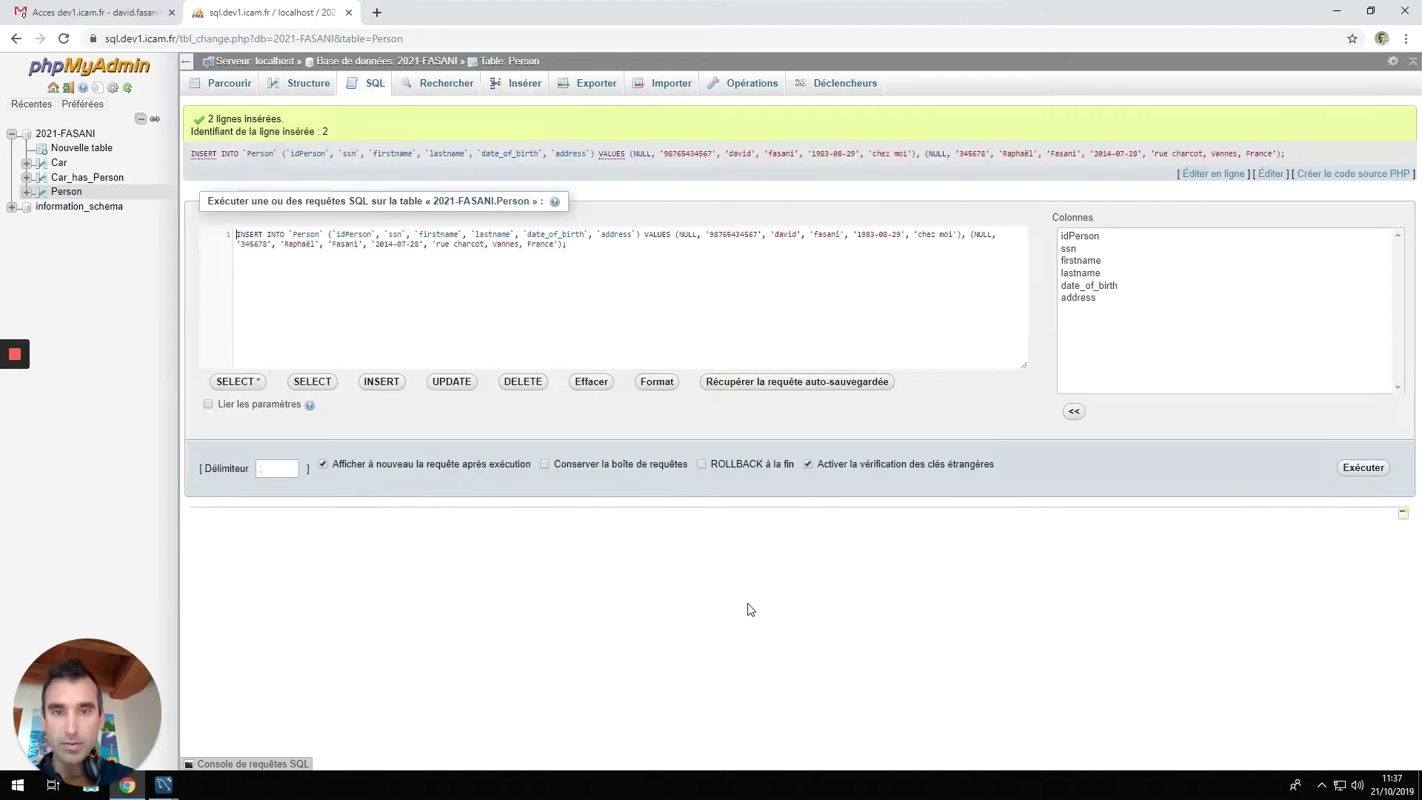
Browse the stored Person rows, then the Car table, then the empty Car_has_Person table.
left_click(240, 85)
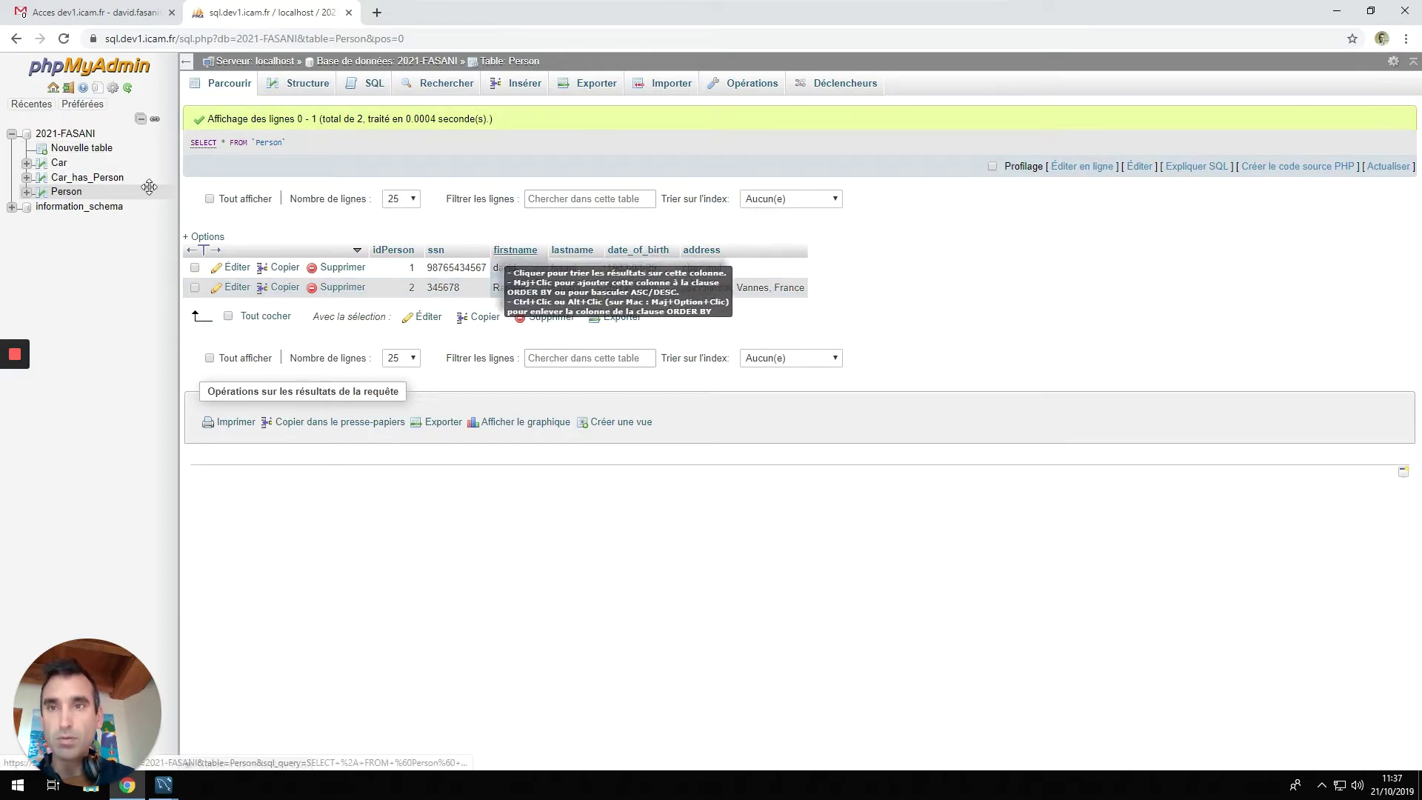
left_click(59, 162)
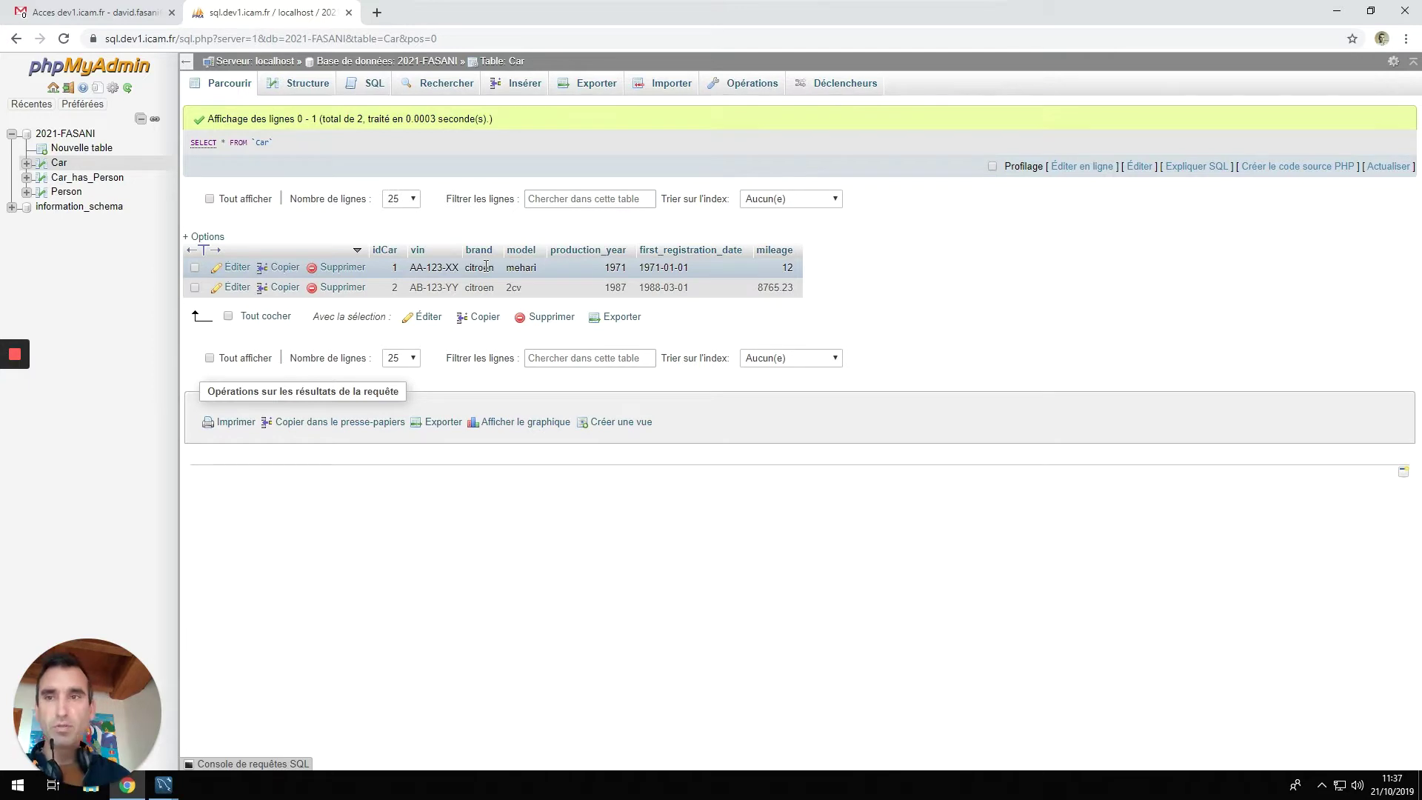
left_click(88, 178)
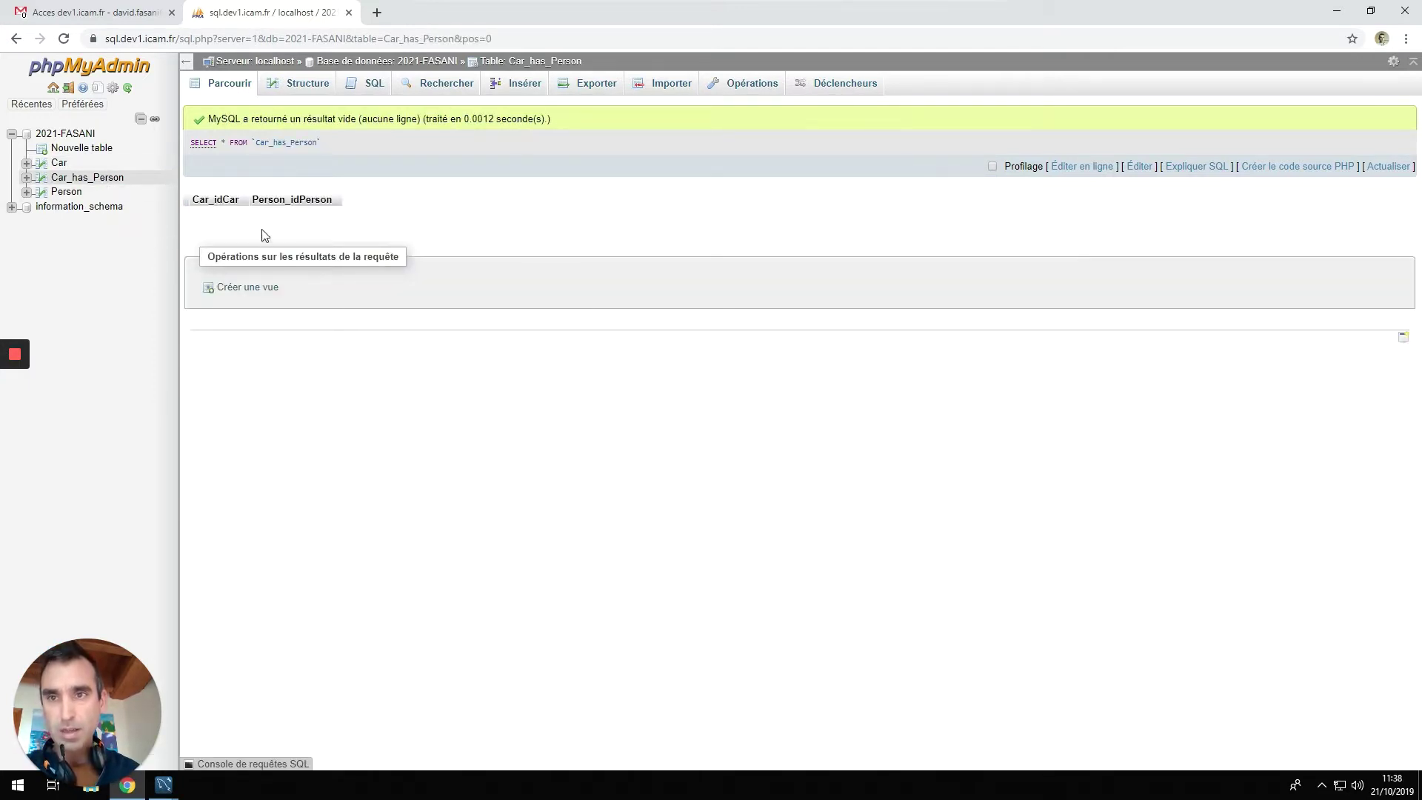
Link car 1 to person 1 in Car_has_Person and browse the stored row.
left_click(524, 86)
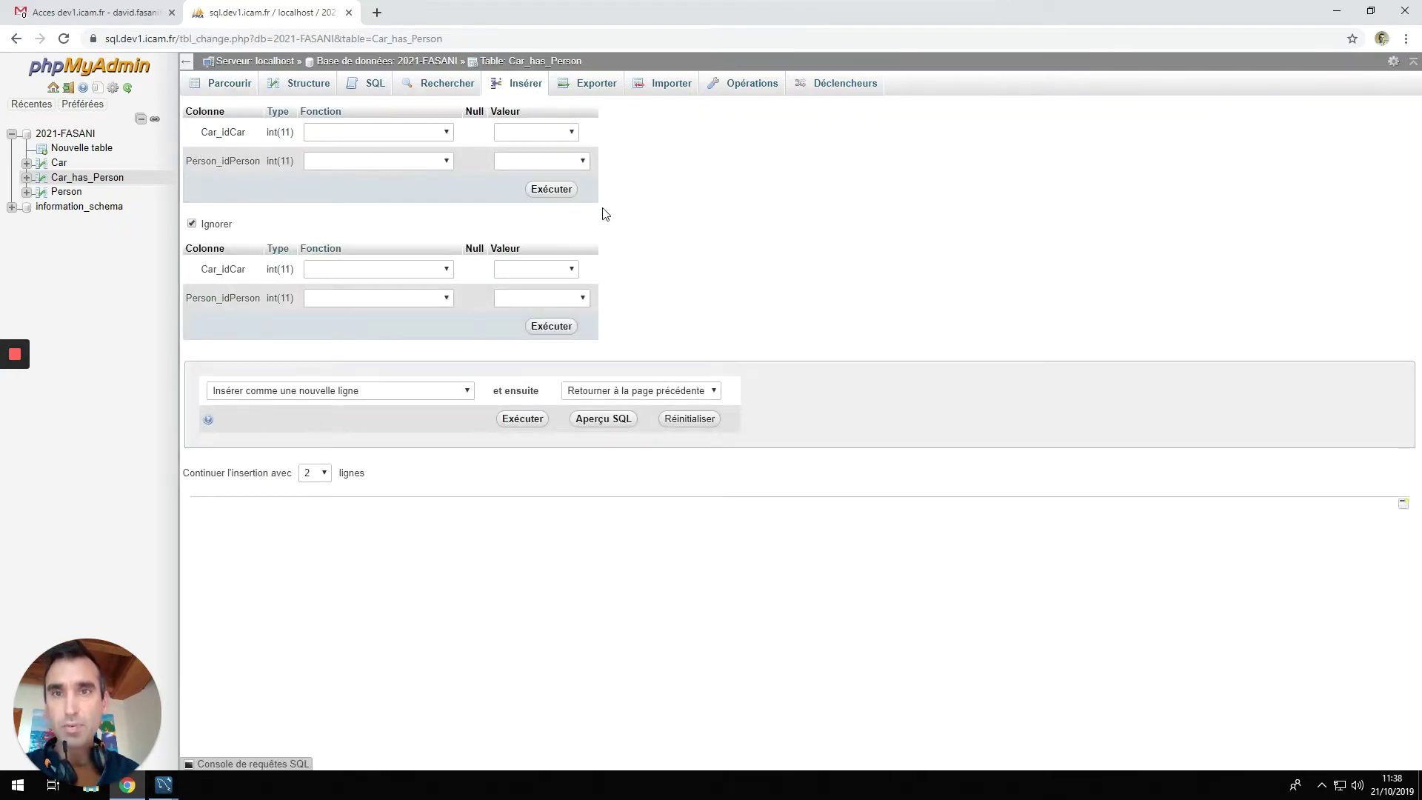
left_click(571, 132)
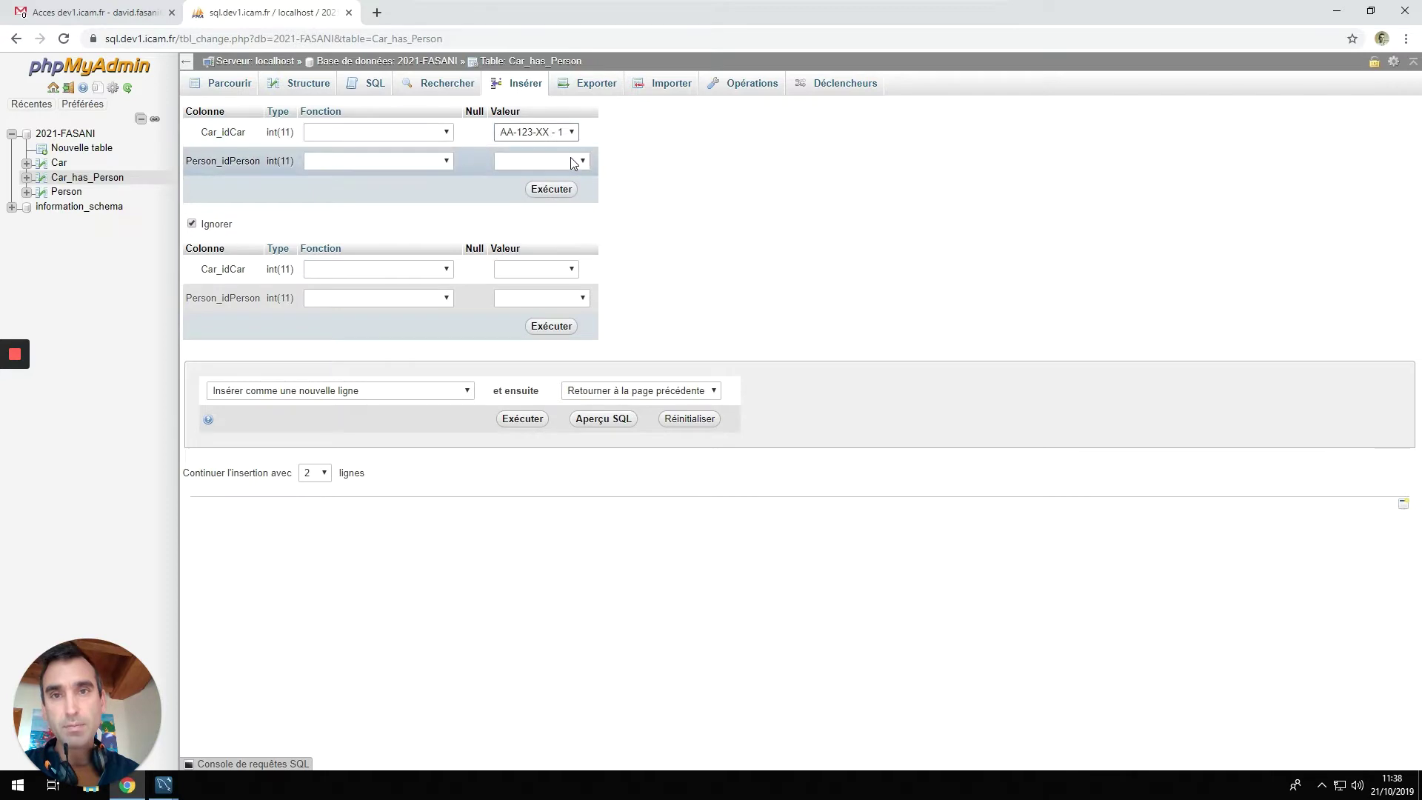
left_click(583, 162)
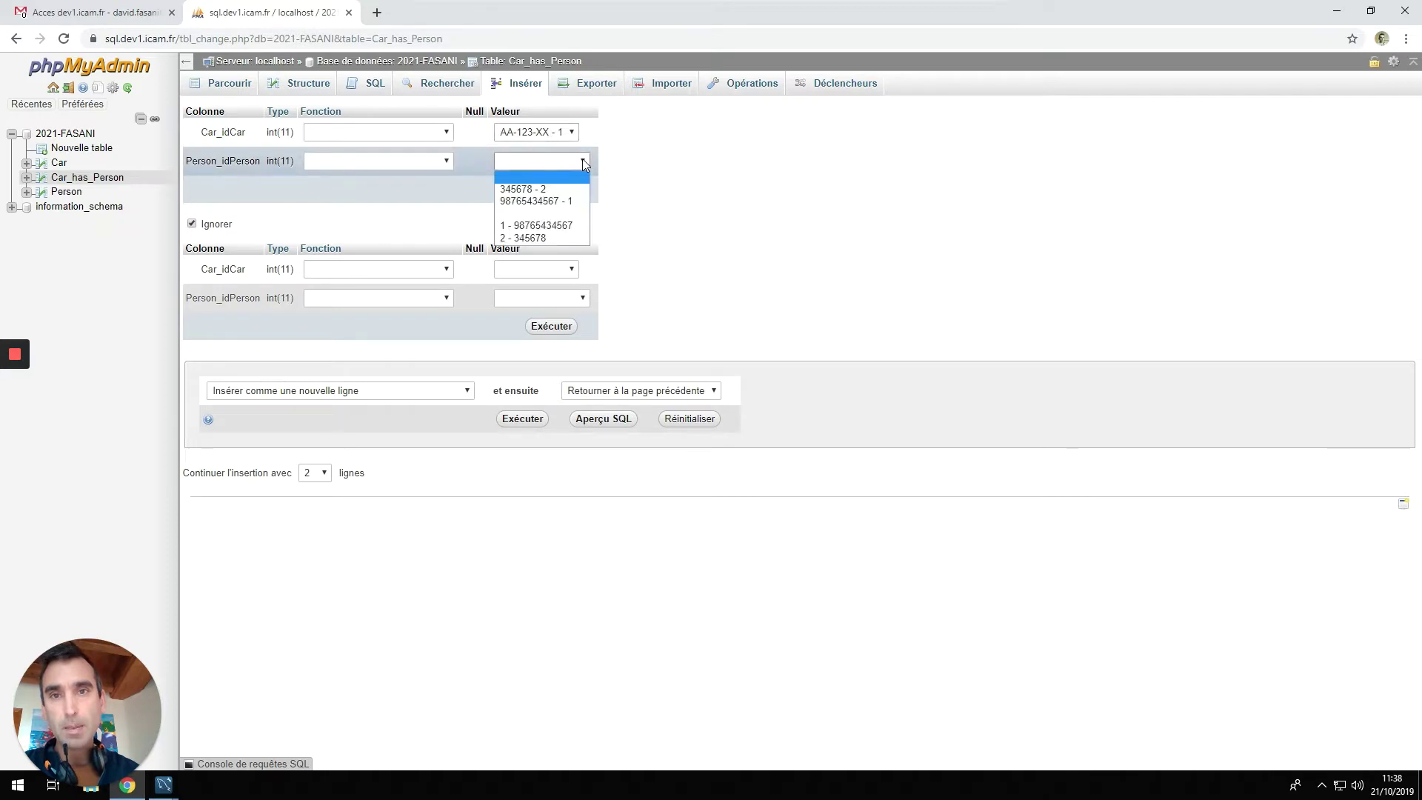
left_click(545, 225)
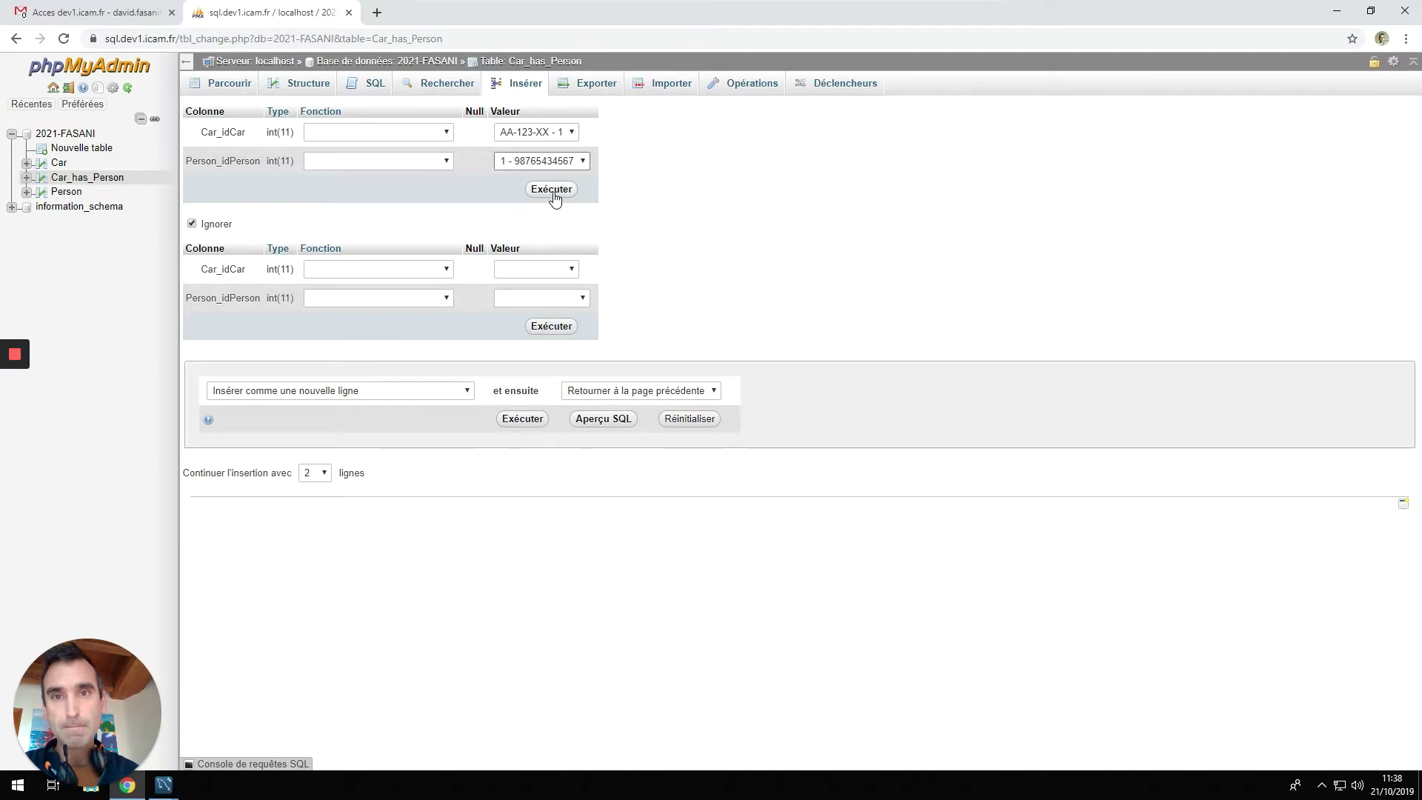
left_click(552, 191)
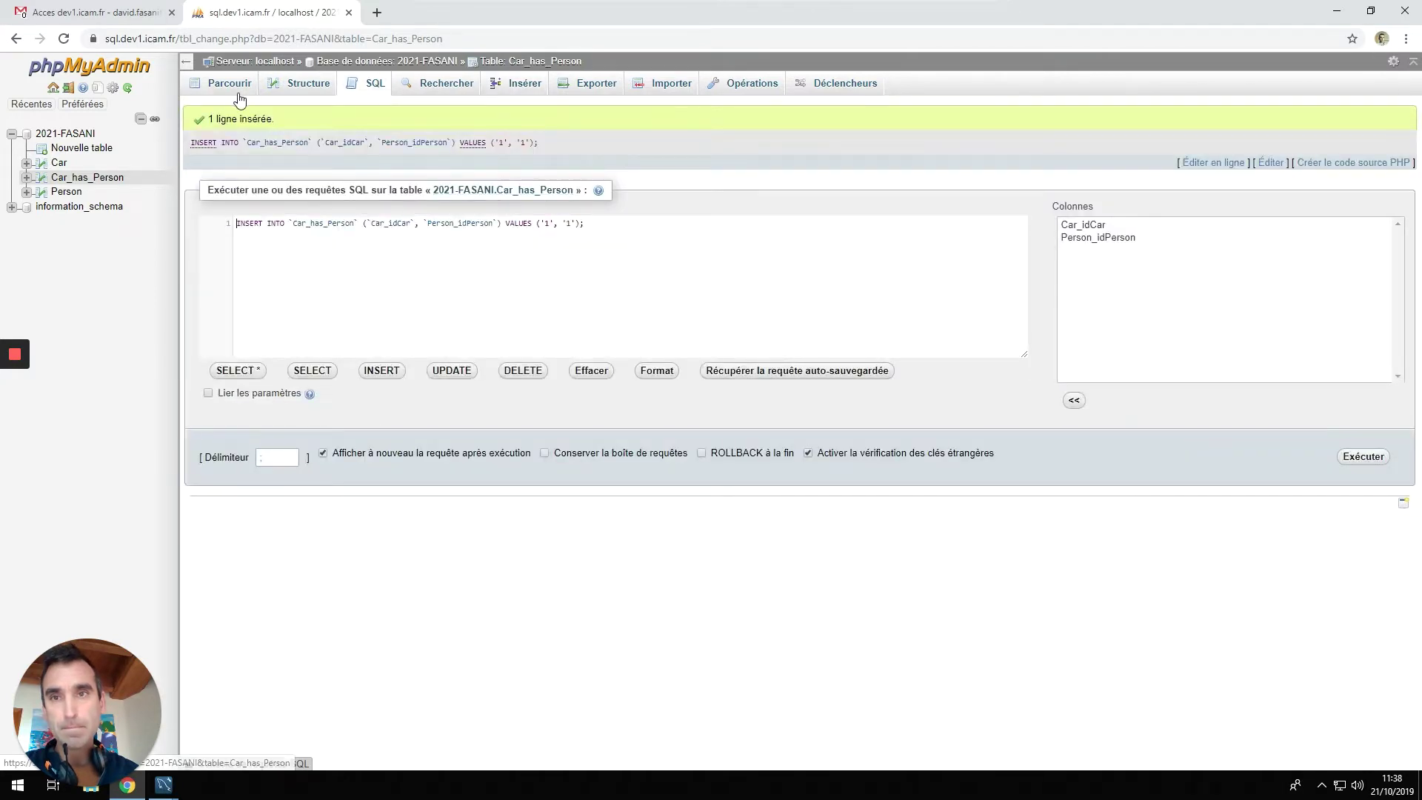
left_click(236, 92)
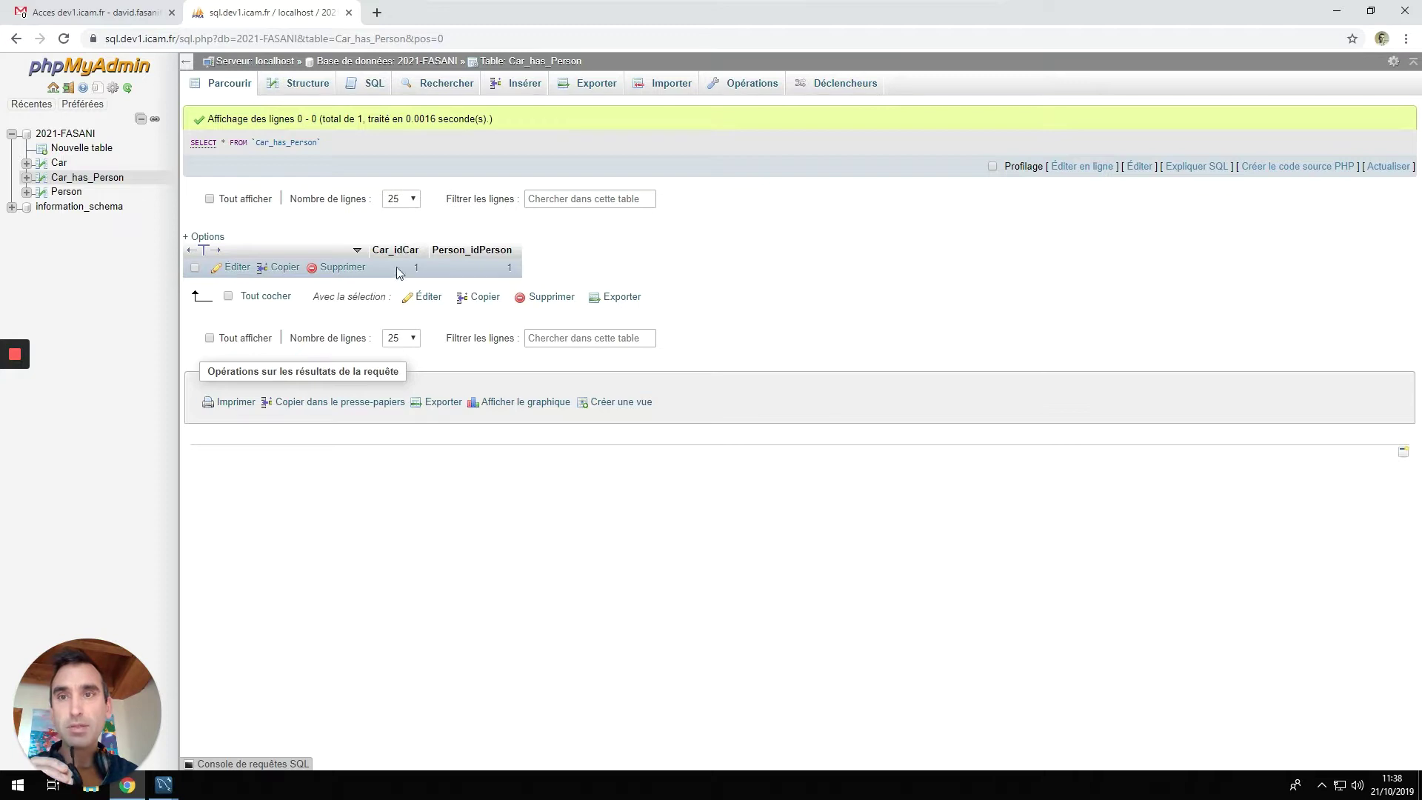
Add a second link, car 2 to person 1, and browse both Car_has_Person rows.
left_click(518, 83)
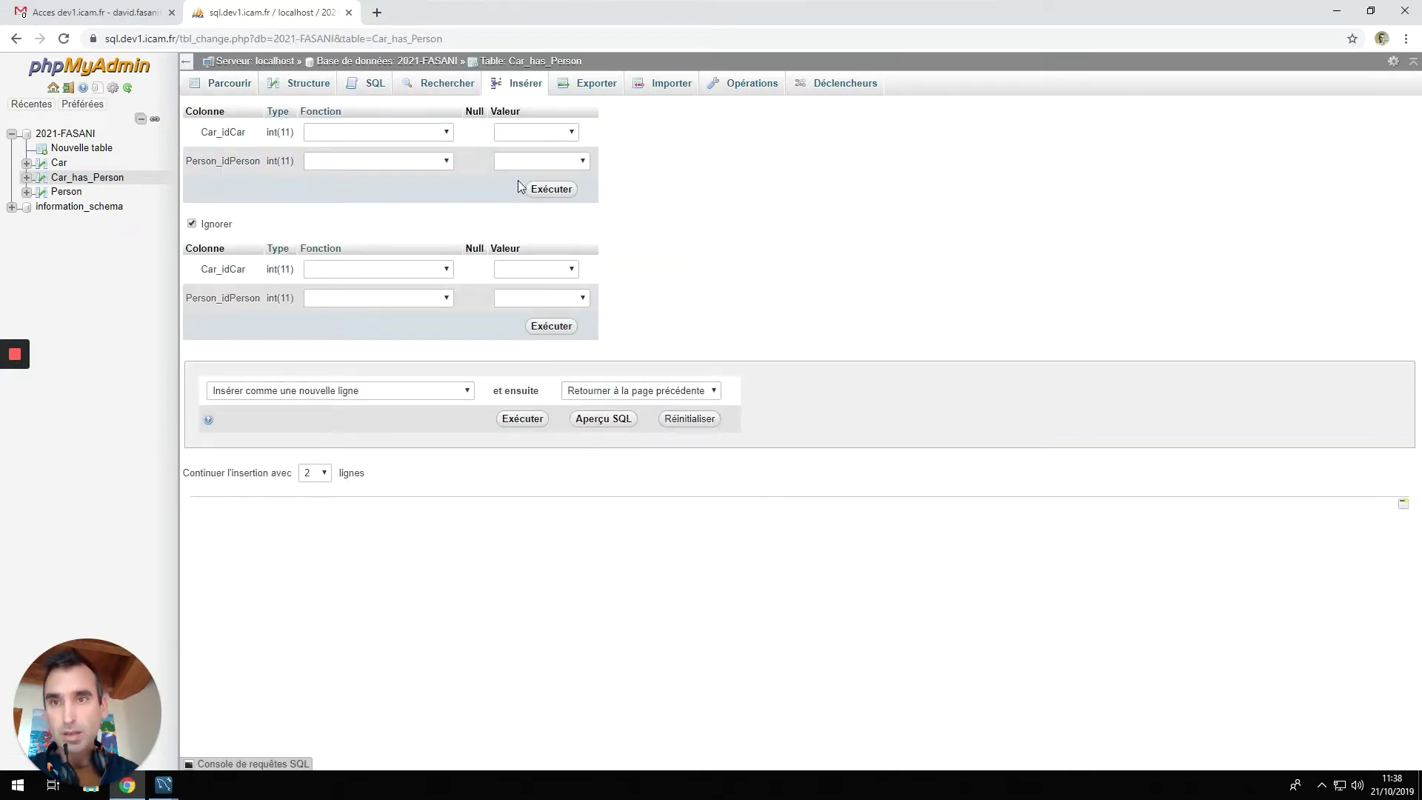
left_click(557, 131)
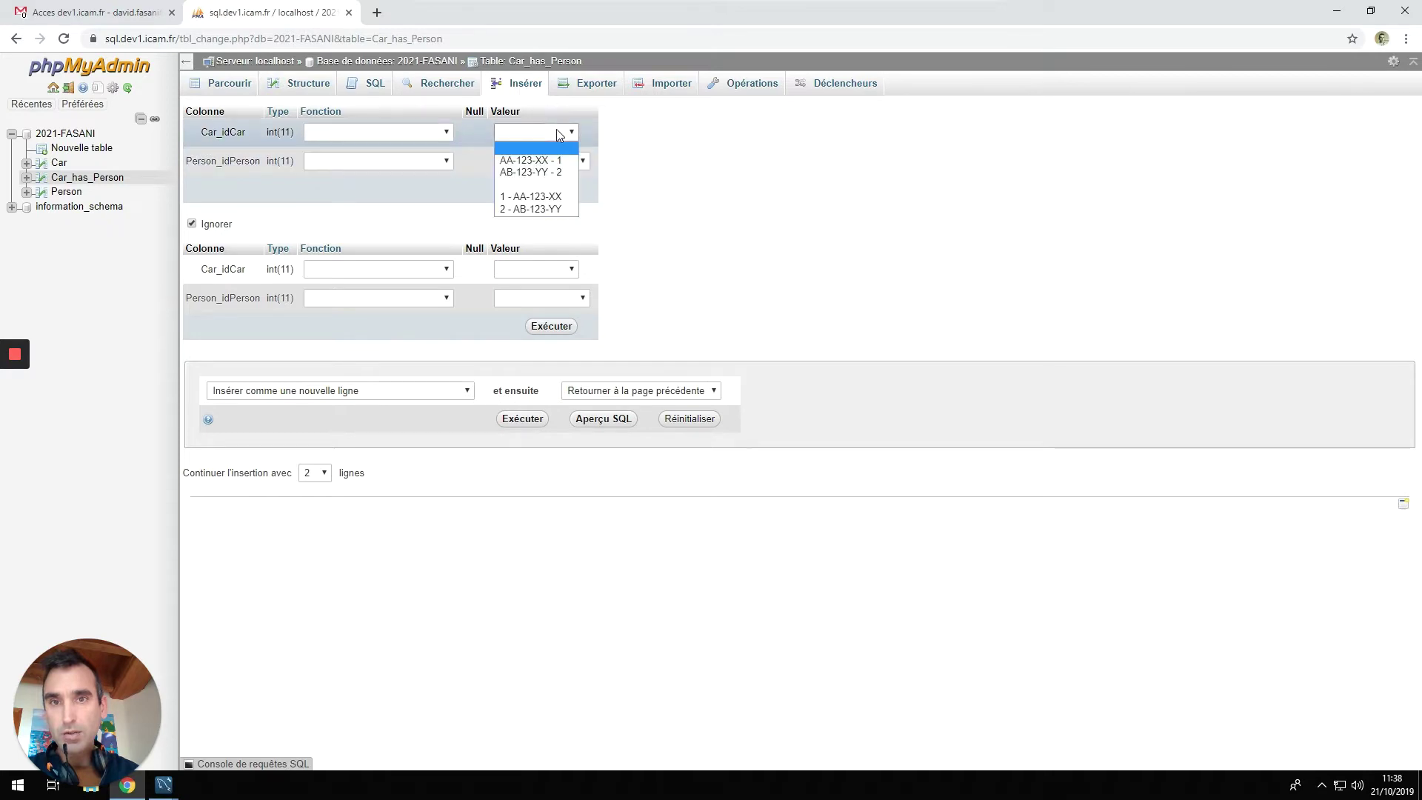
left_click(551, 172)
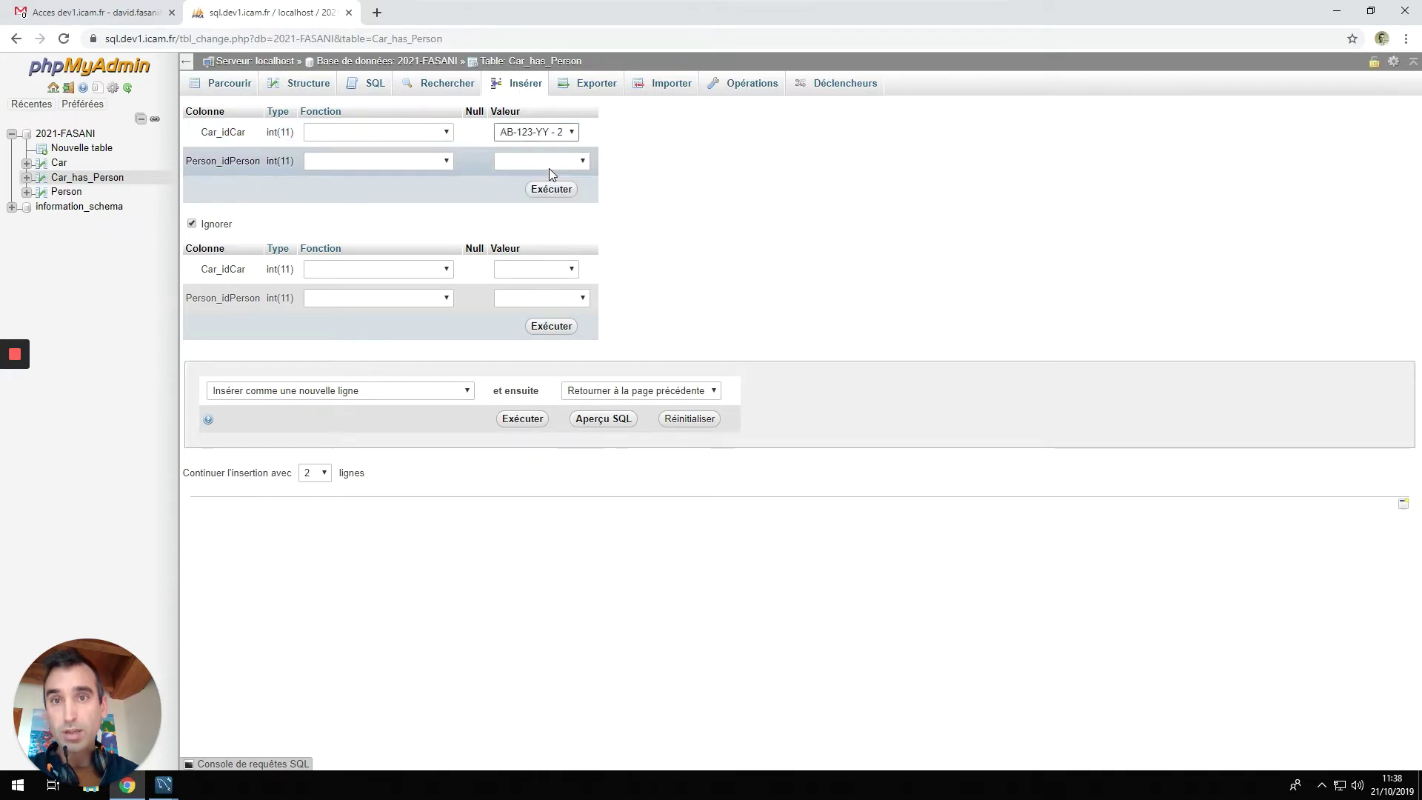
left_click(548, 167)
left_click(529, 222)
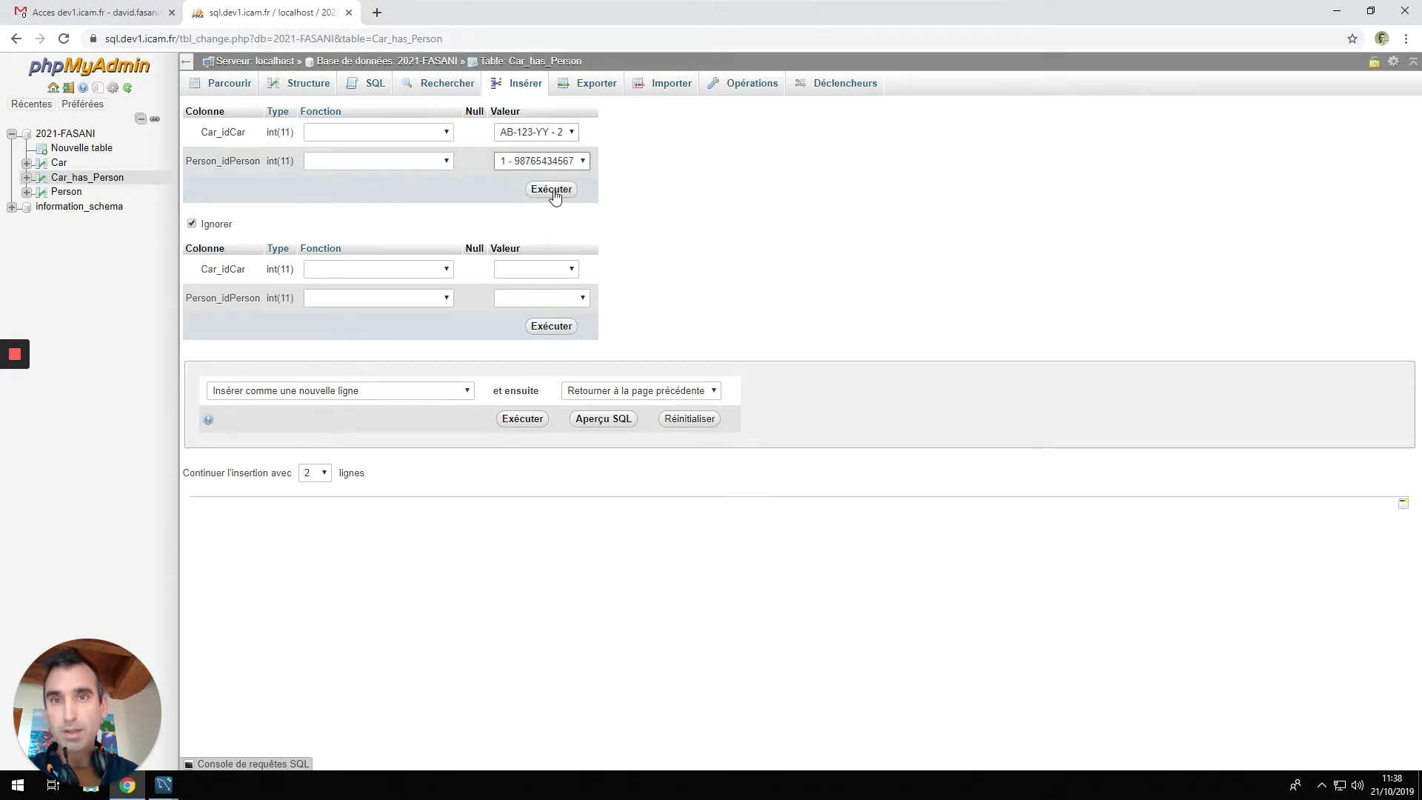
left_click(553, 190)
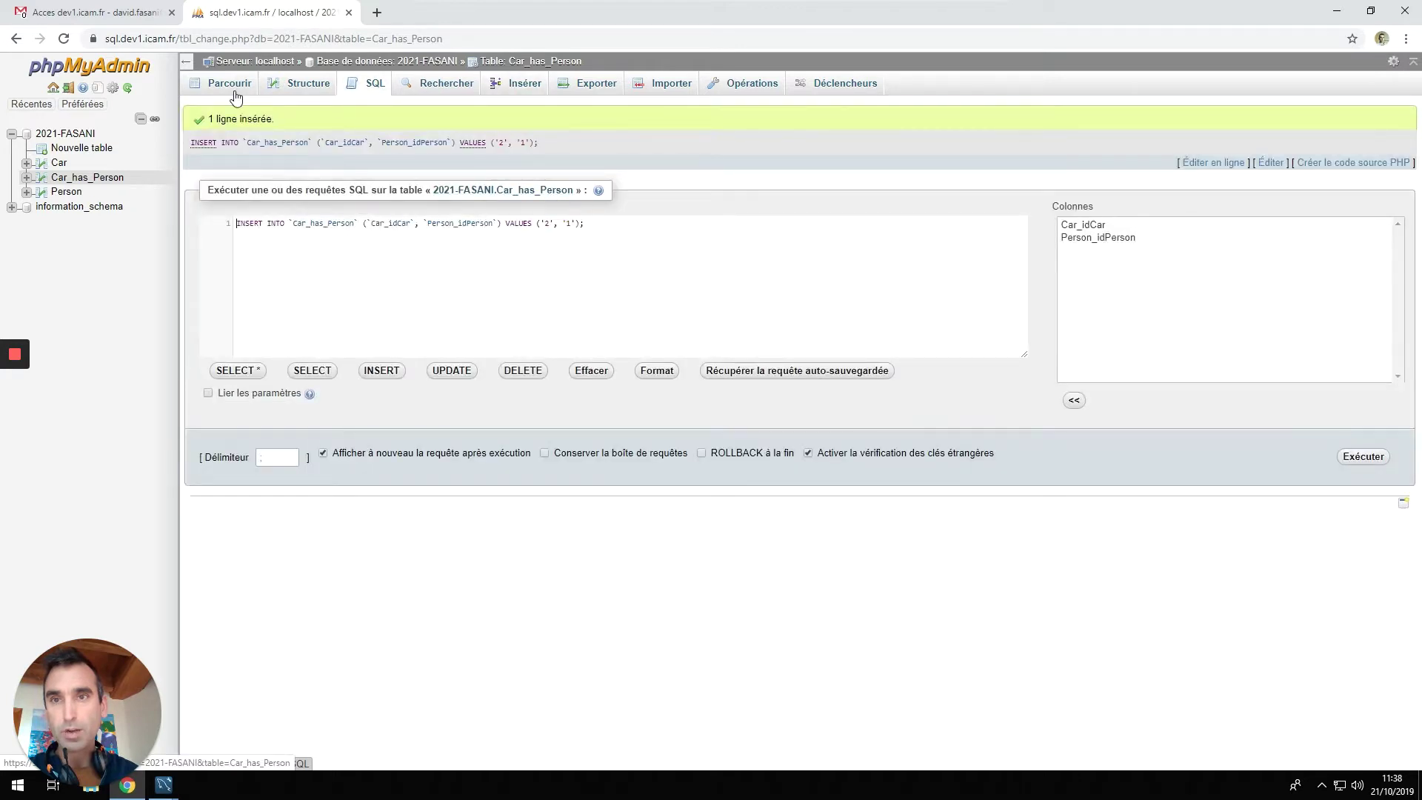
left_click(231, 95)
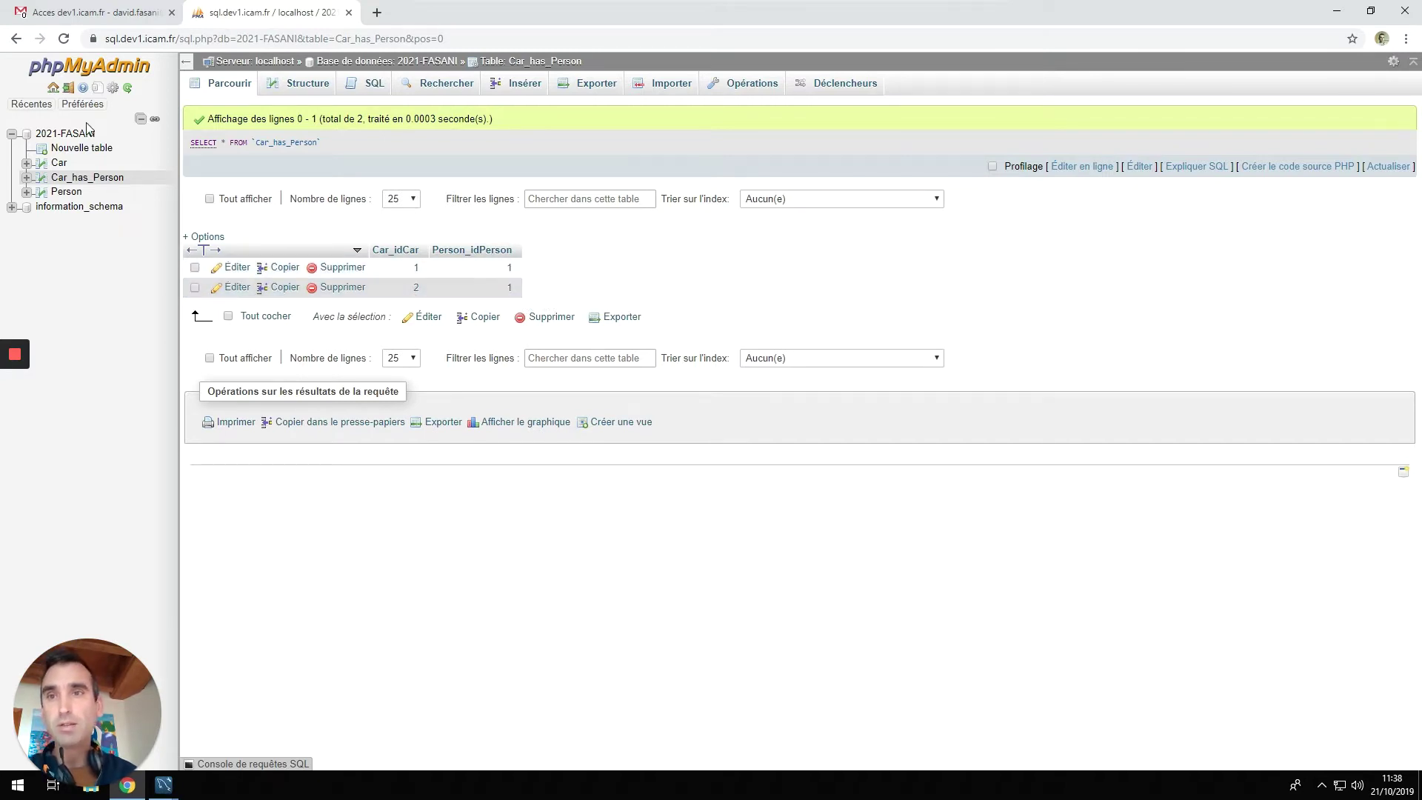
Browse Car, then Person, then Car again, and bring up a blank Car insert form.
left_click(59, 164)
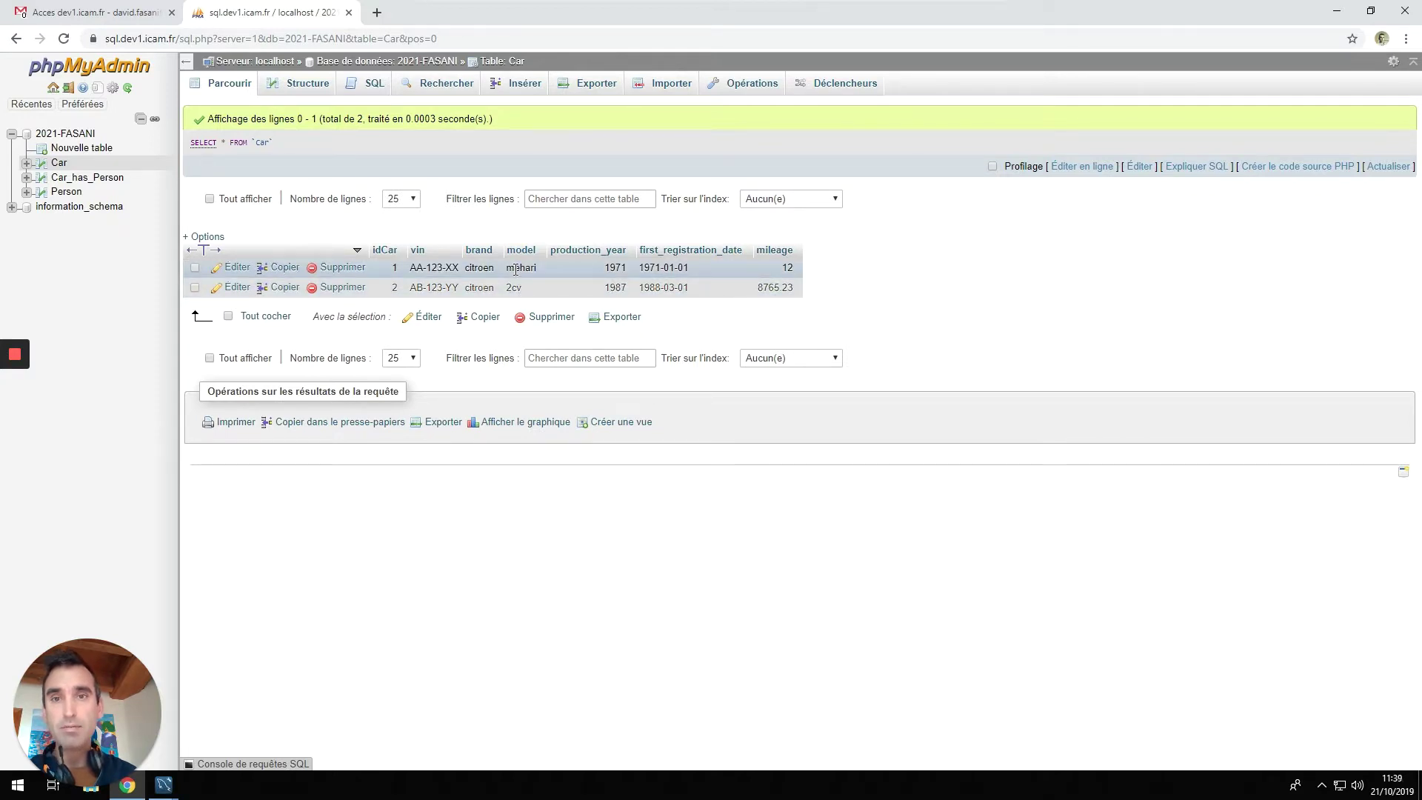
left_click(67, 194)
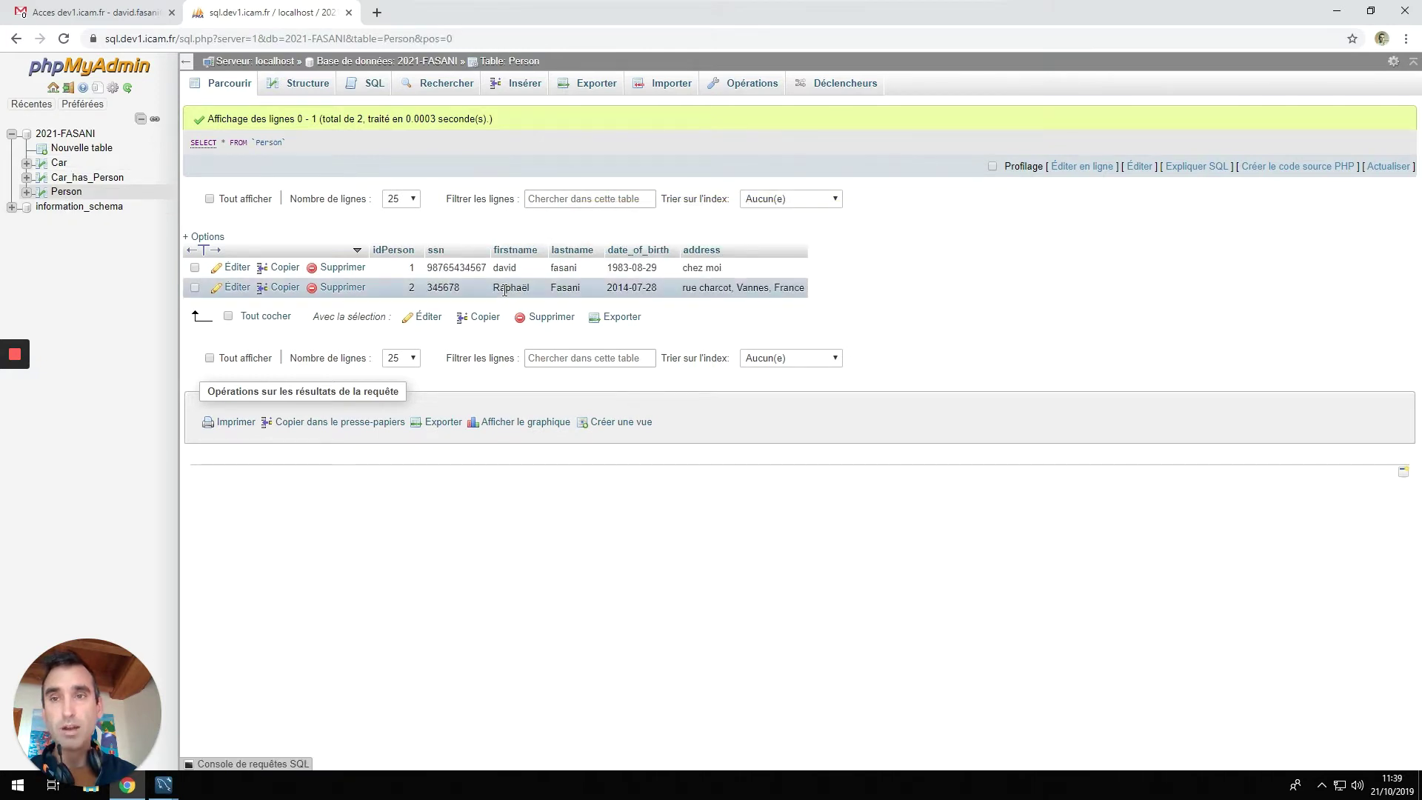
left_click(58, 163)
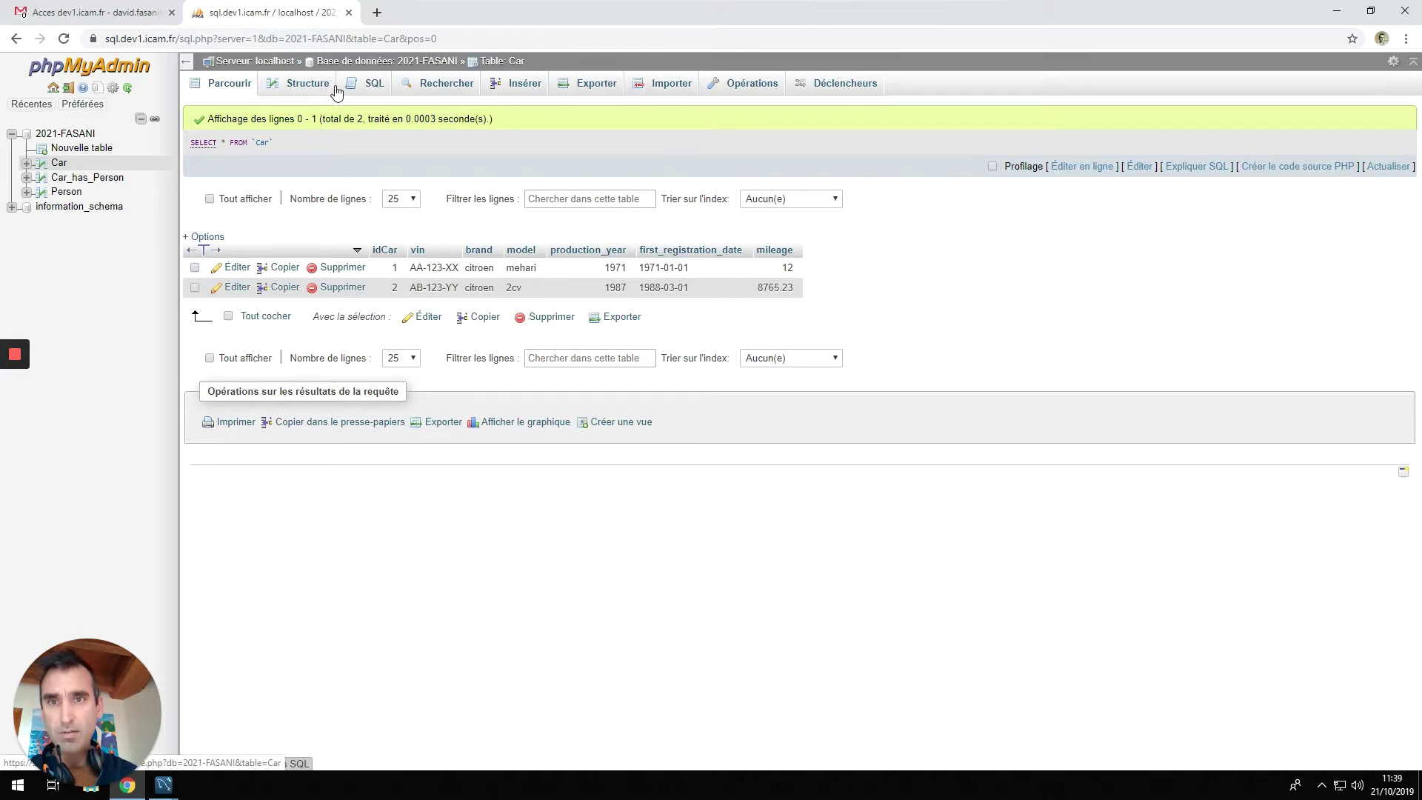
left_click(518, 84)
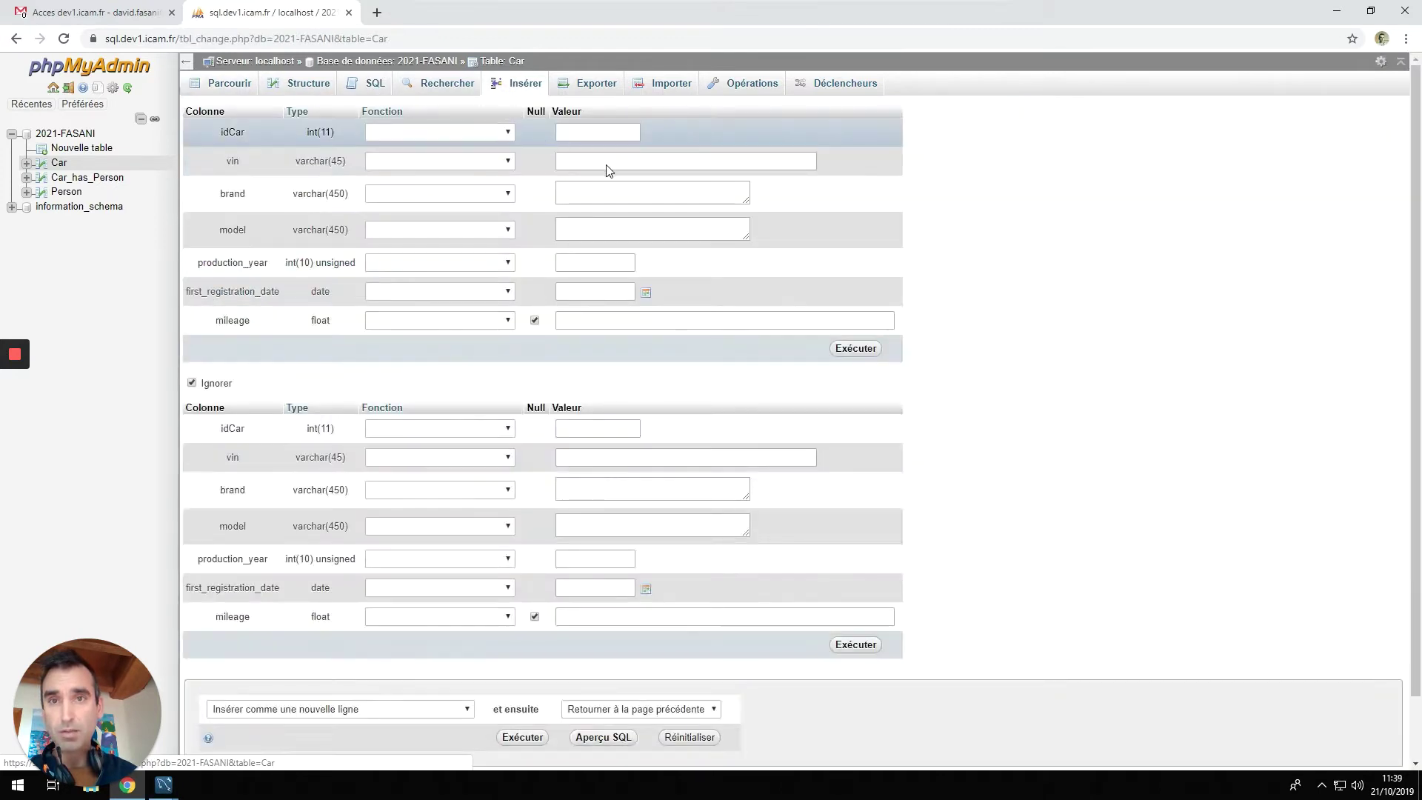
Enter vin 123 ZH 56, brand ferrari and model modena for the new car.
left_click(608, 163)
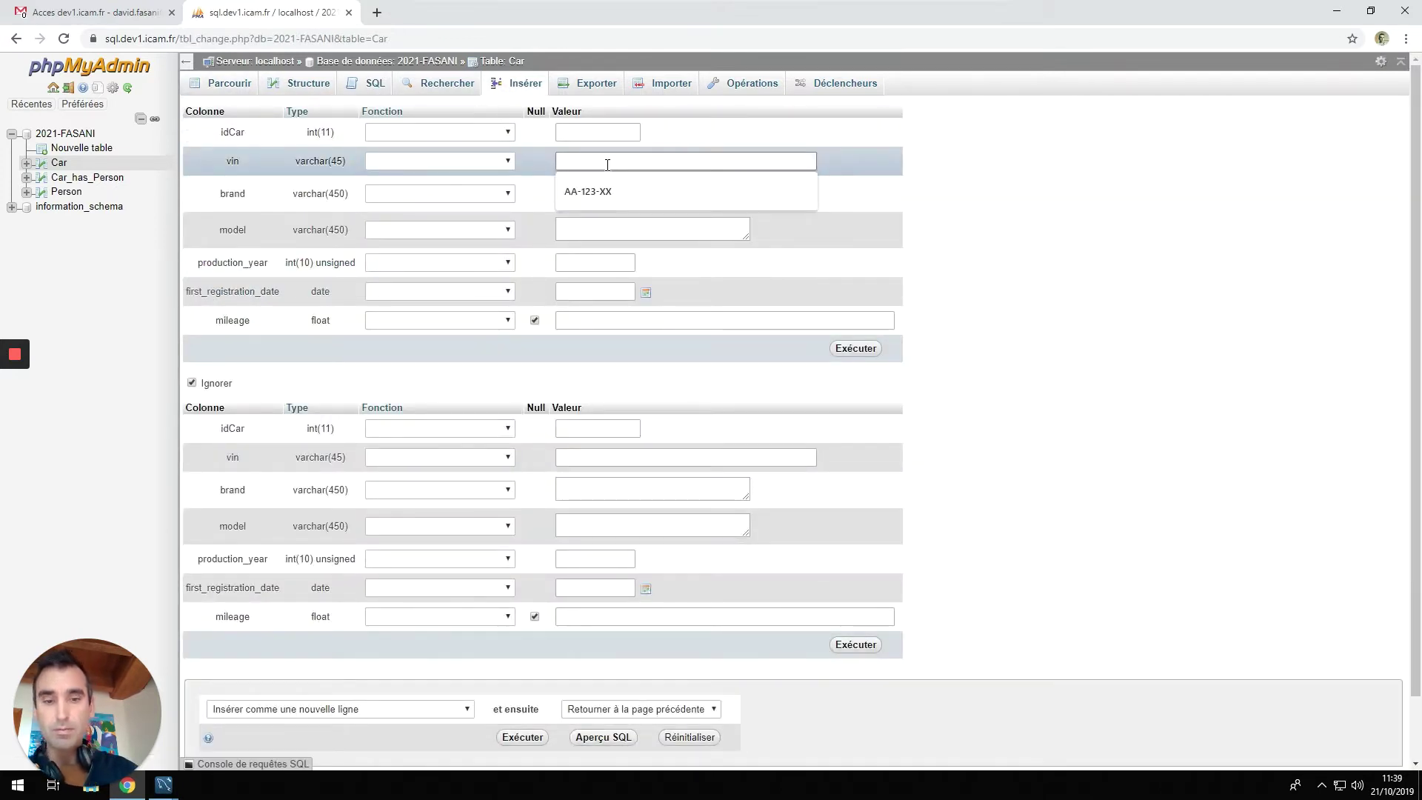
type("KOJIOUGFTDYYG")
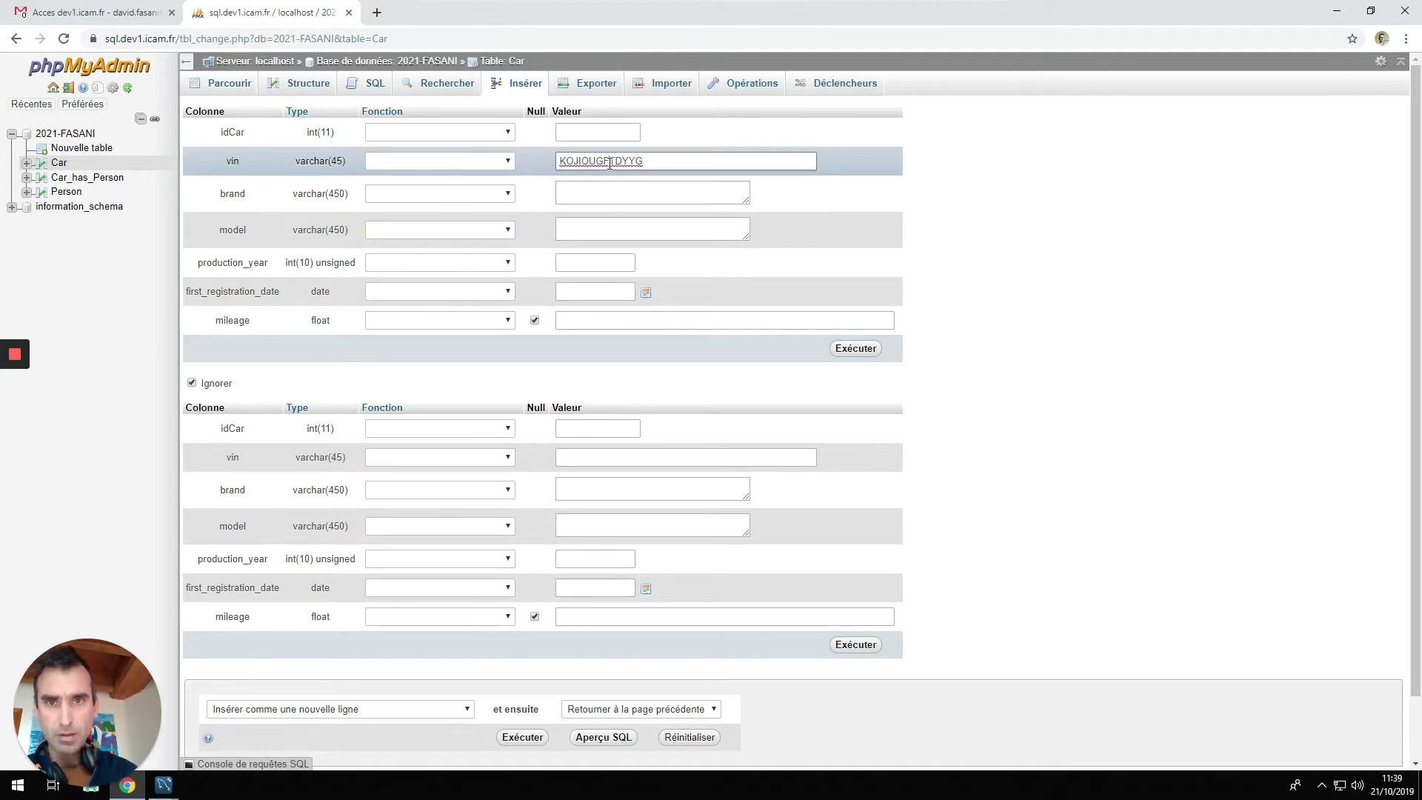
double_click(608, 163)
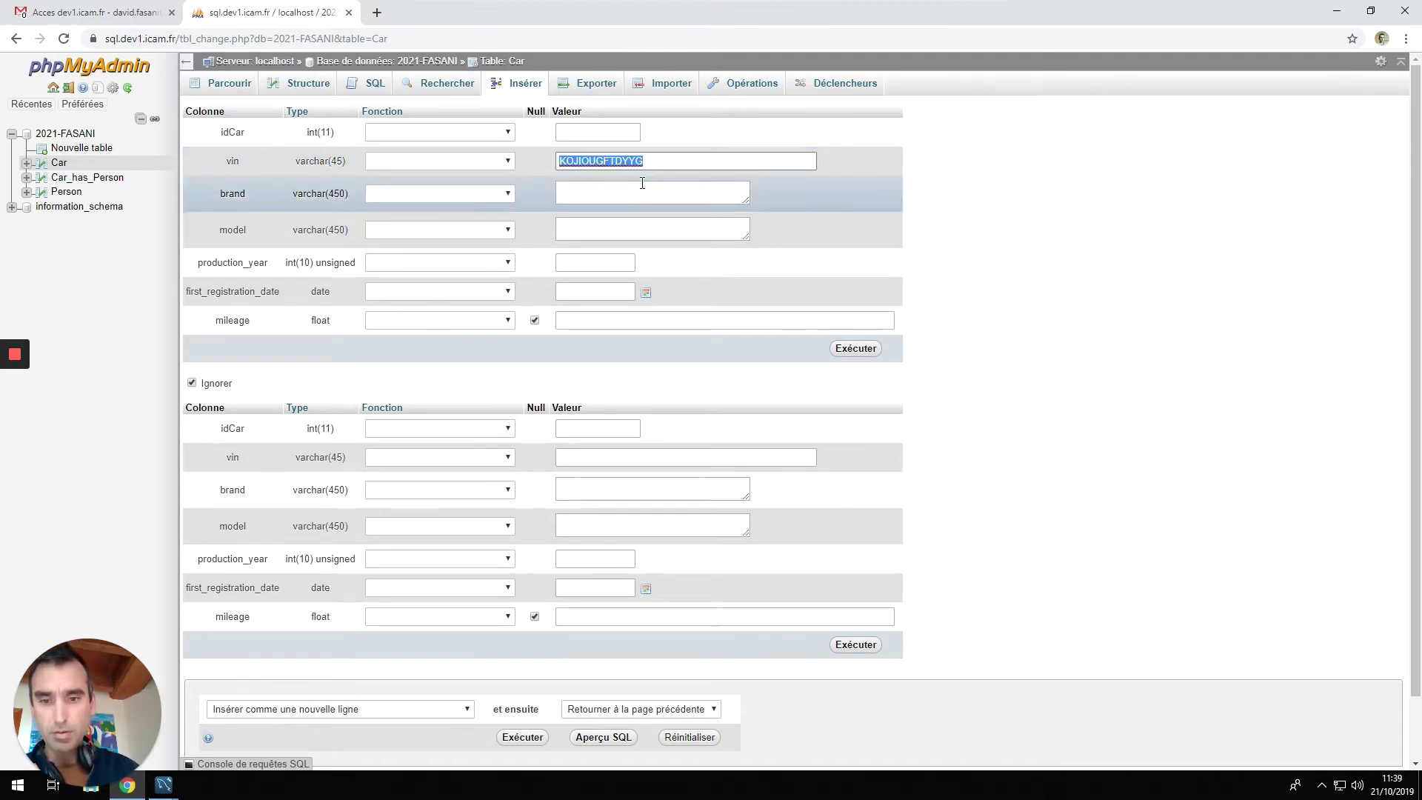
type("123")
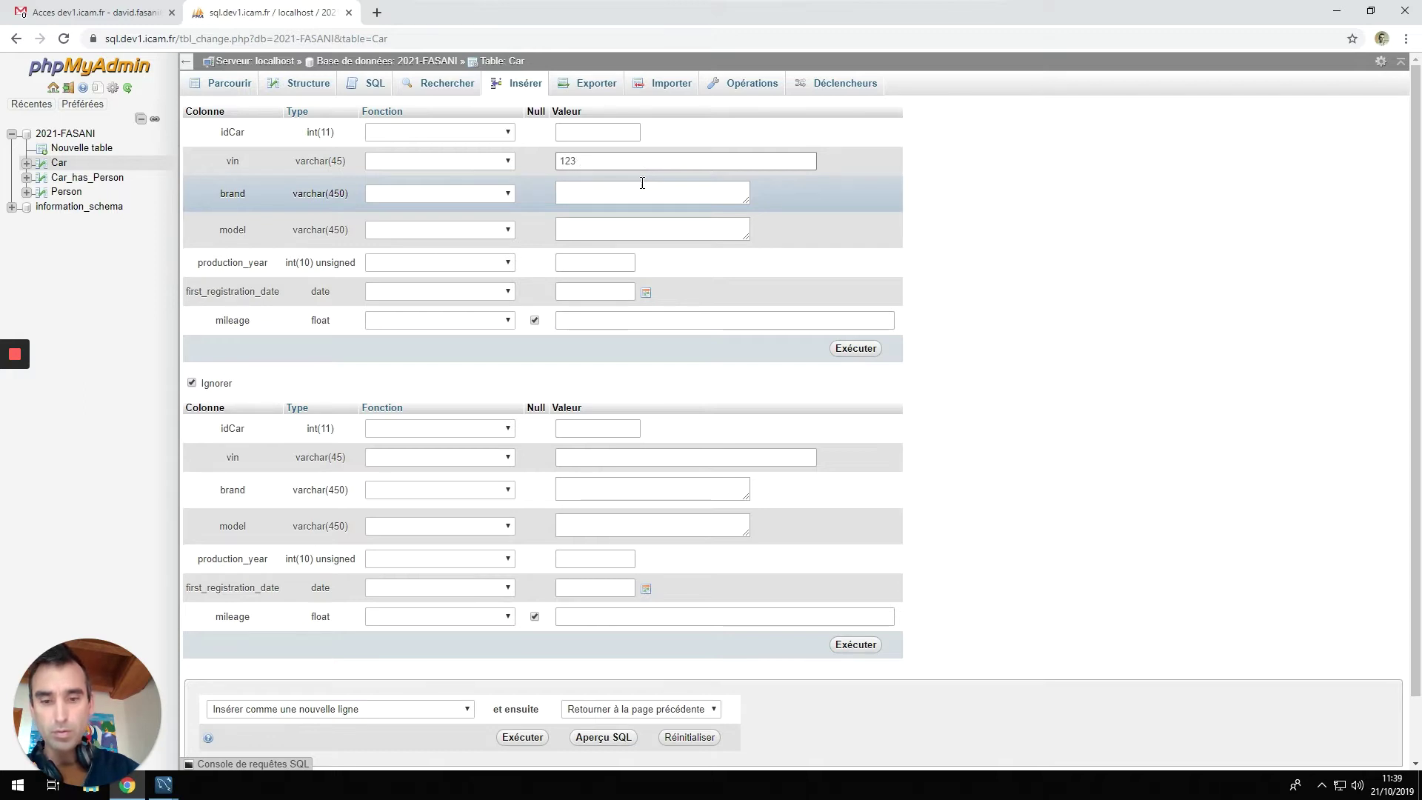
type(" ZH 56")
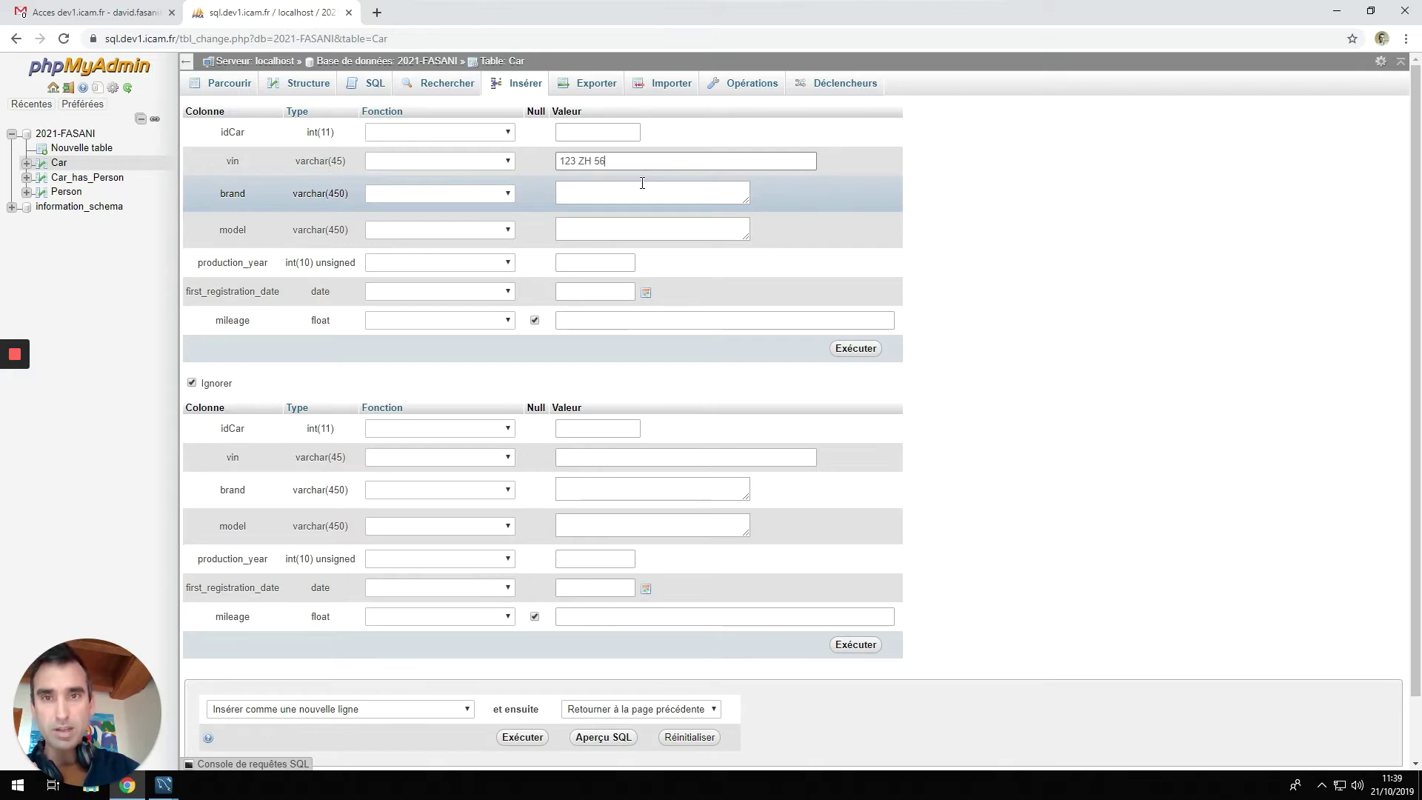
left_click(642, 183)
type("fe")
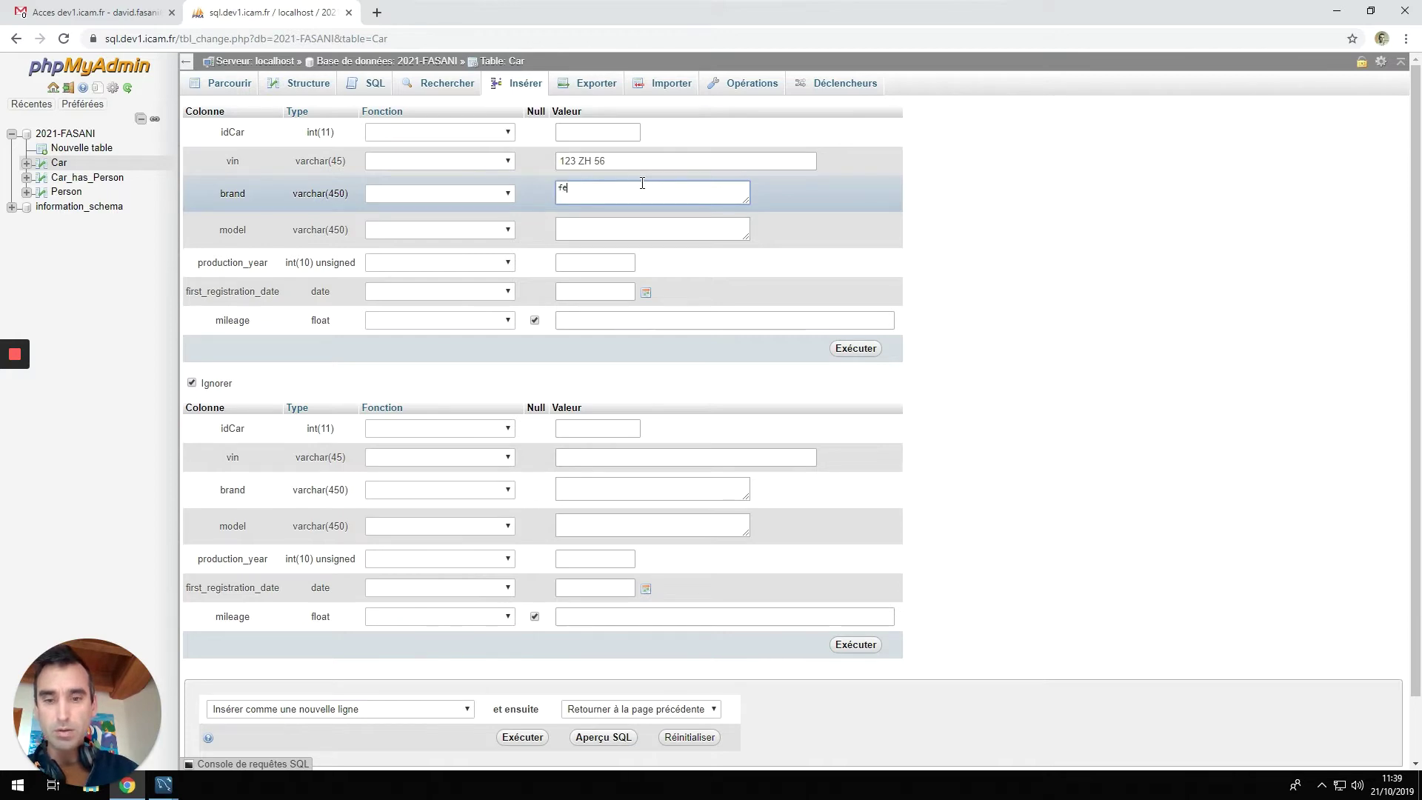
type("rrari")
key("Tab")
type("modena")
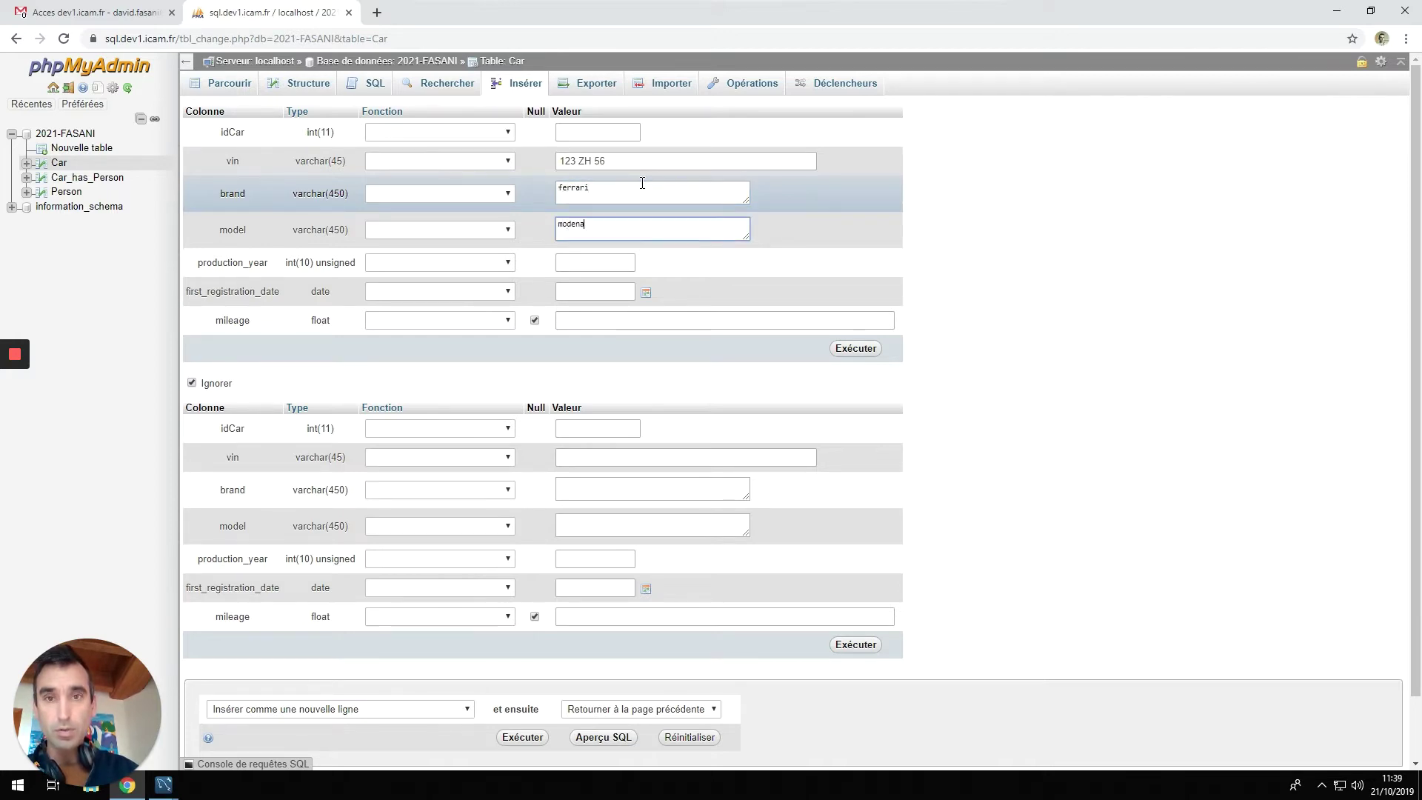
Set production year 2004, first registration date 2004-12-25 and mileage 12.3.
key("Tab")
type("2004")
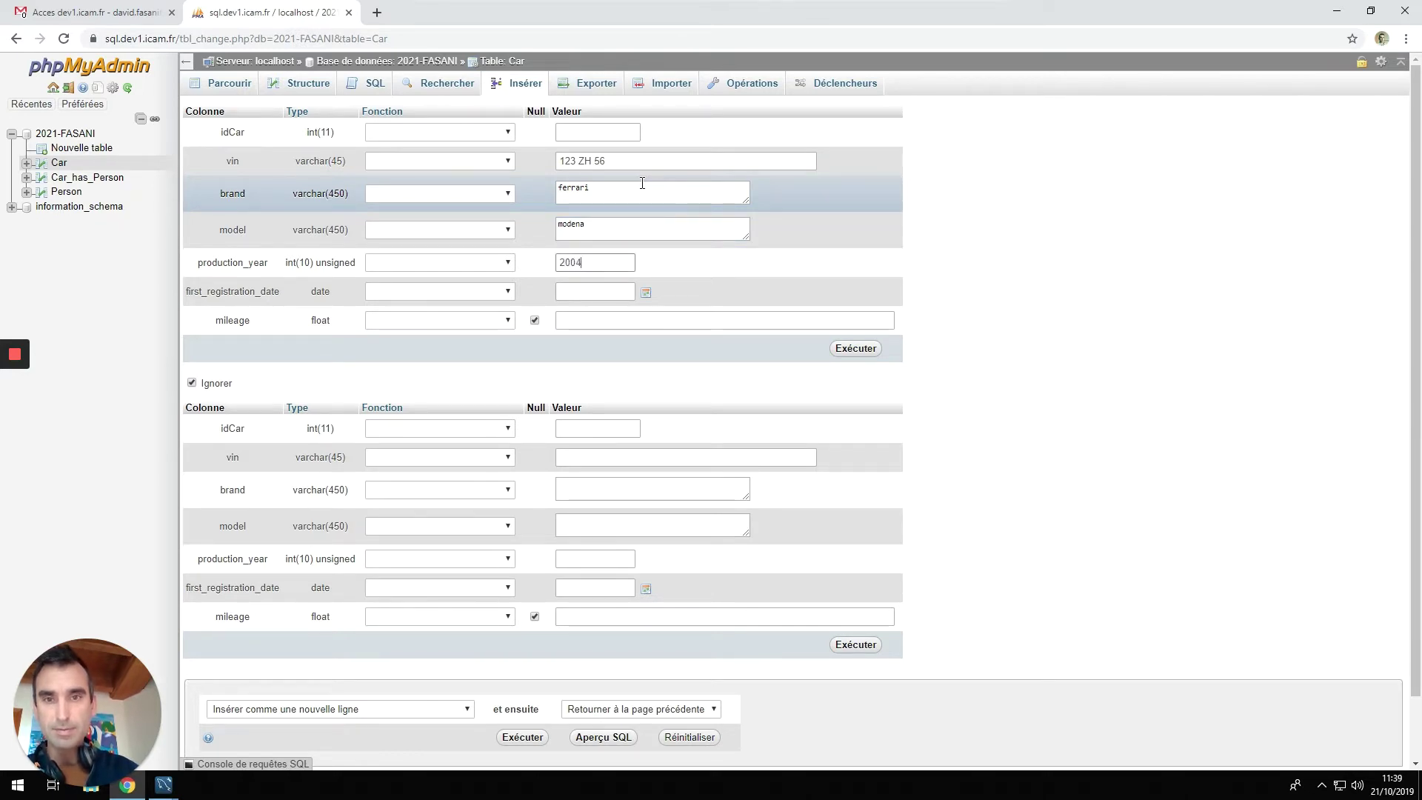
key("Tab")
type("2")
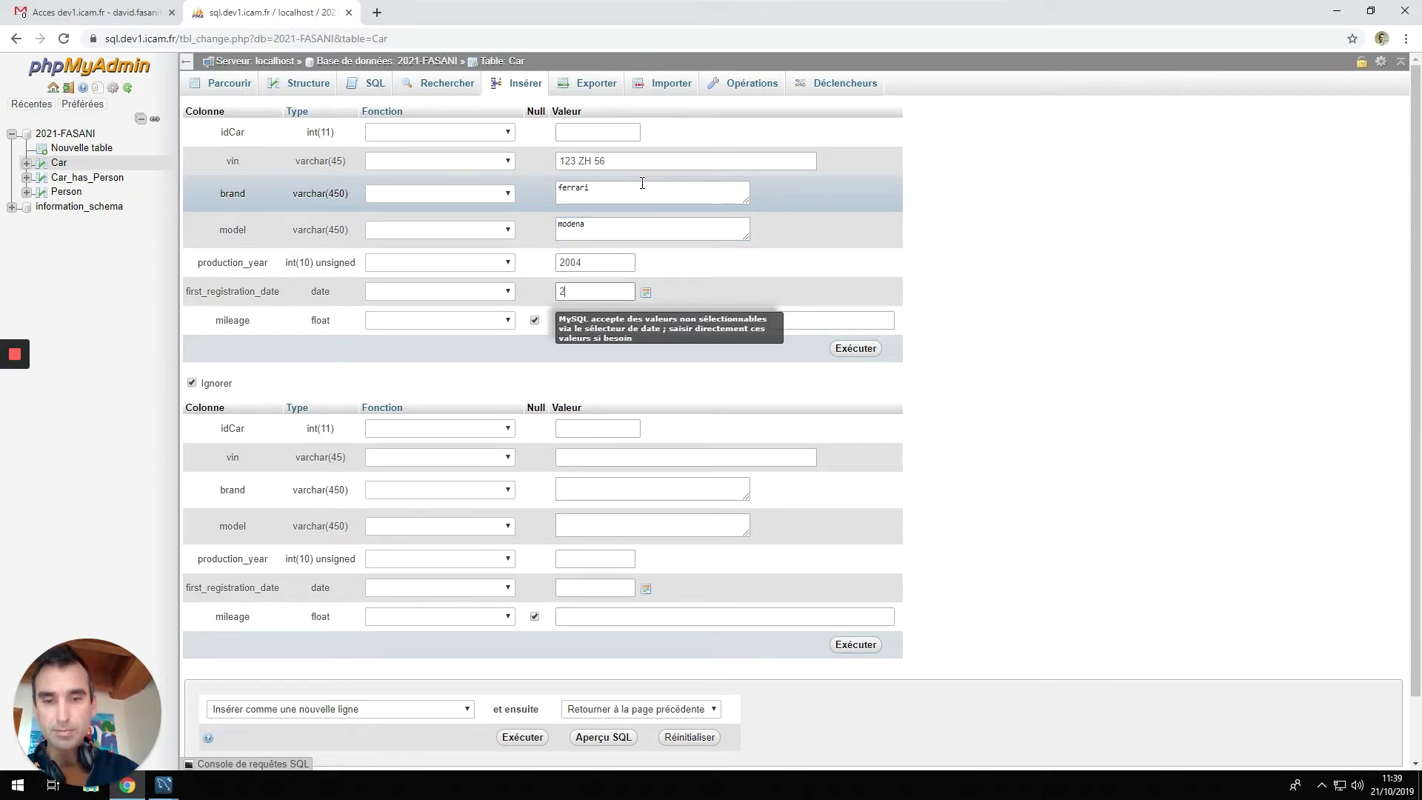
type("0")
type("05")
type("461")
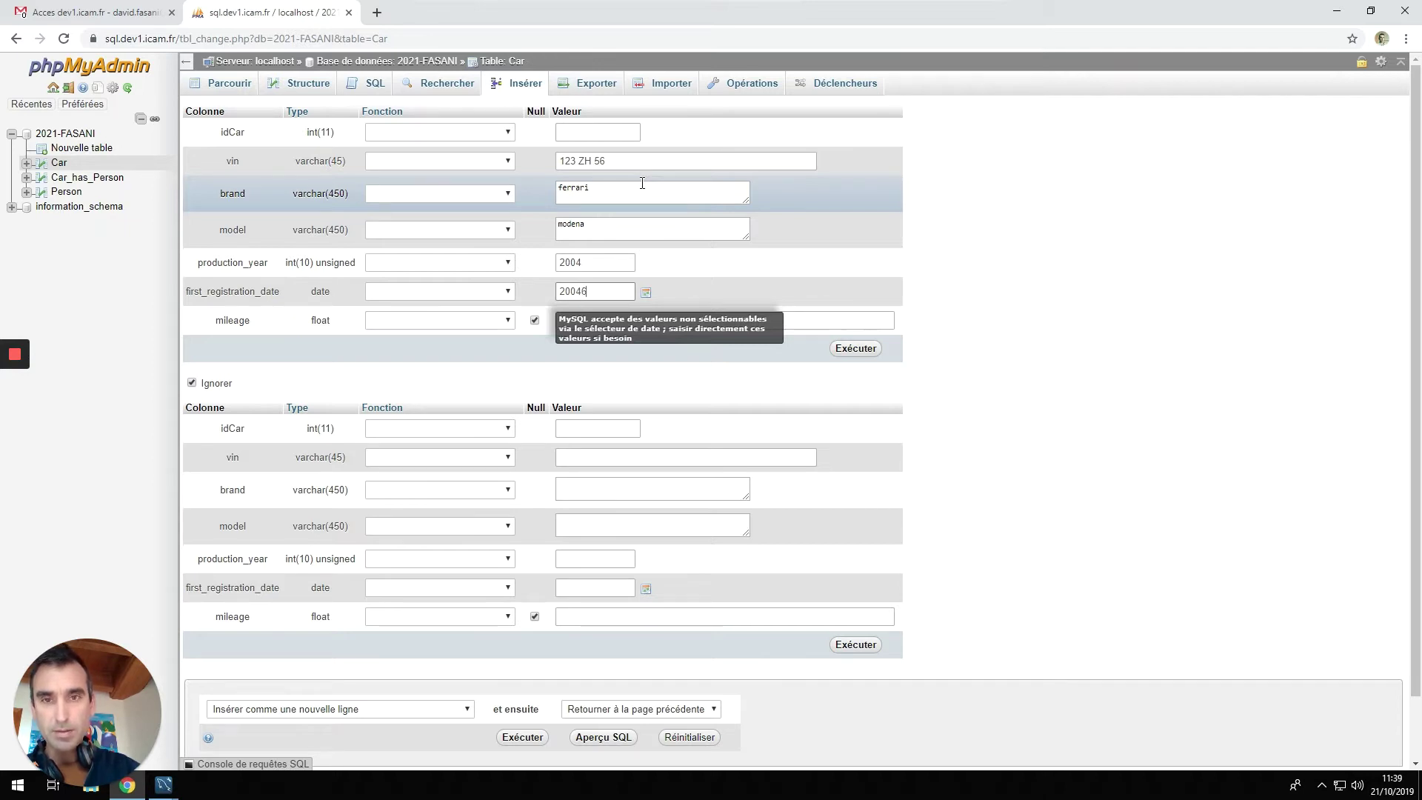
key("BackSpace")
key("BackSpace")
key("BackSpace")
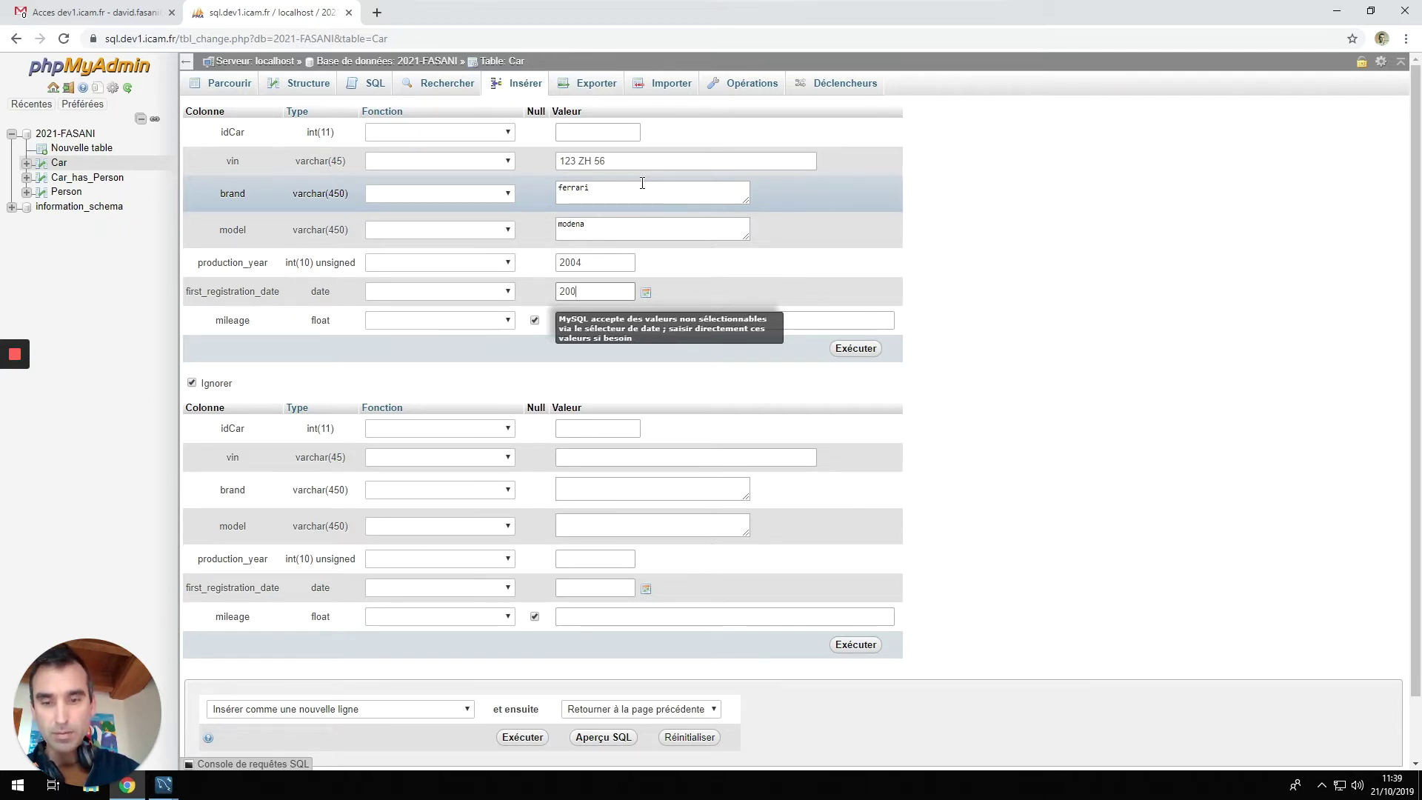
type("4-12")
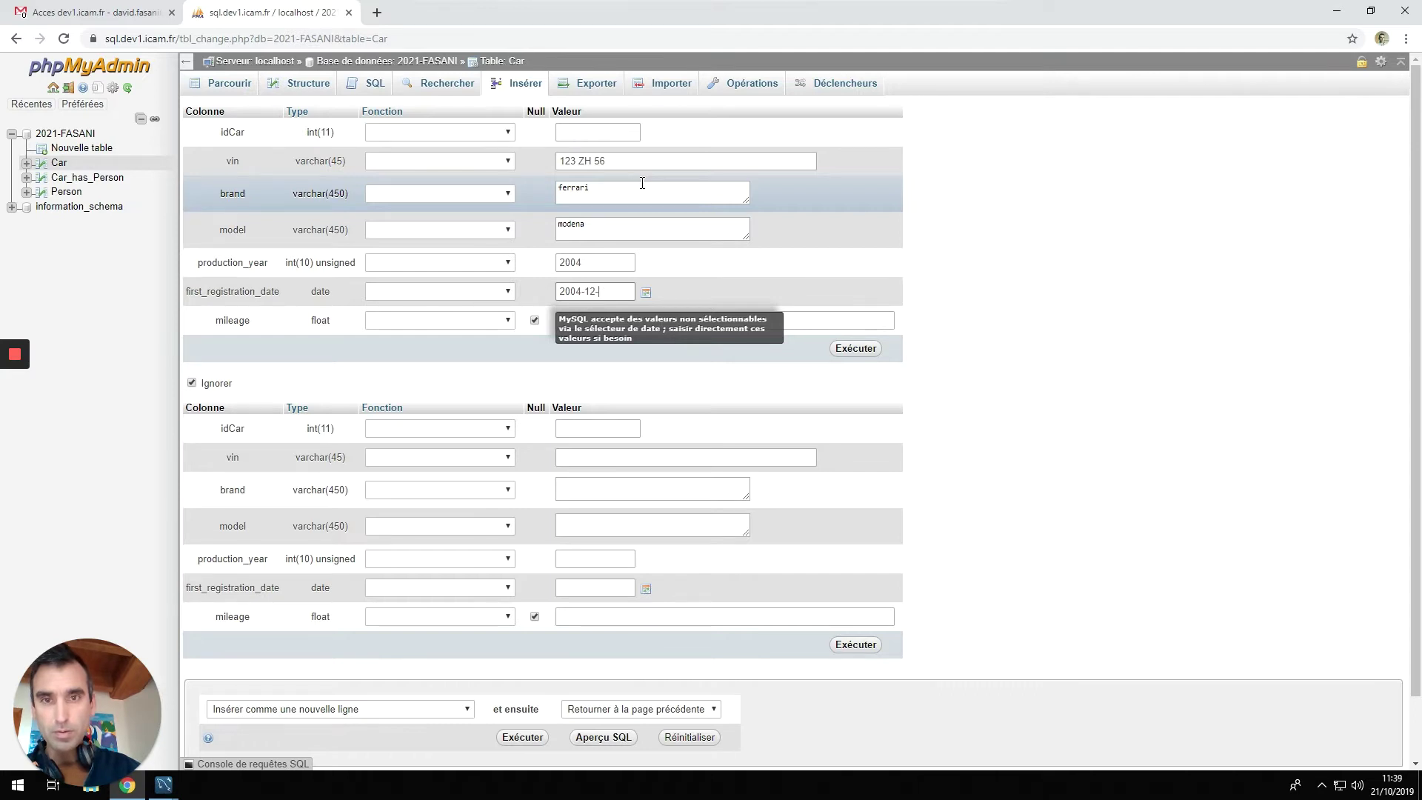
type("-25")
key("Tab")
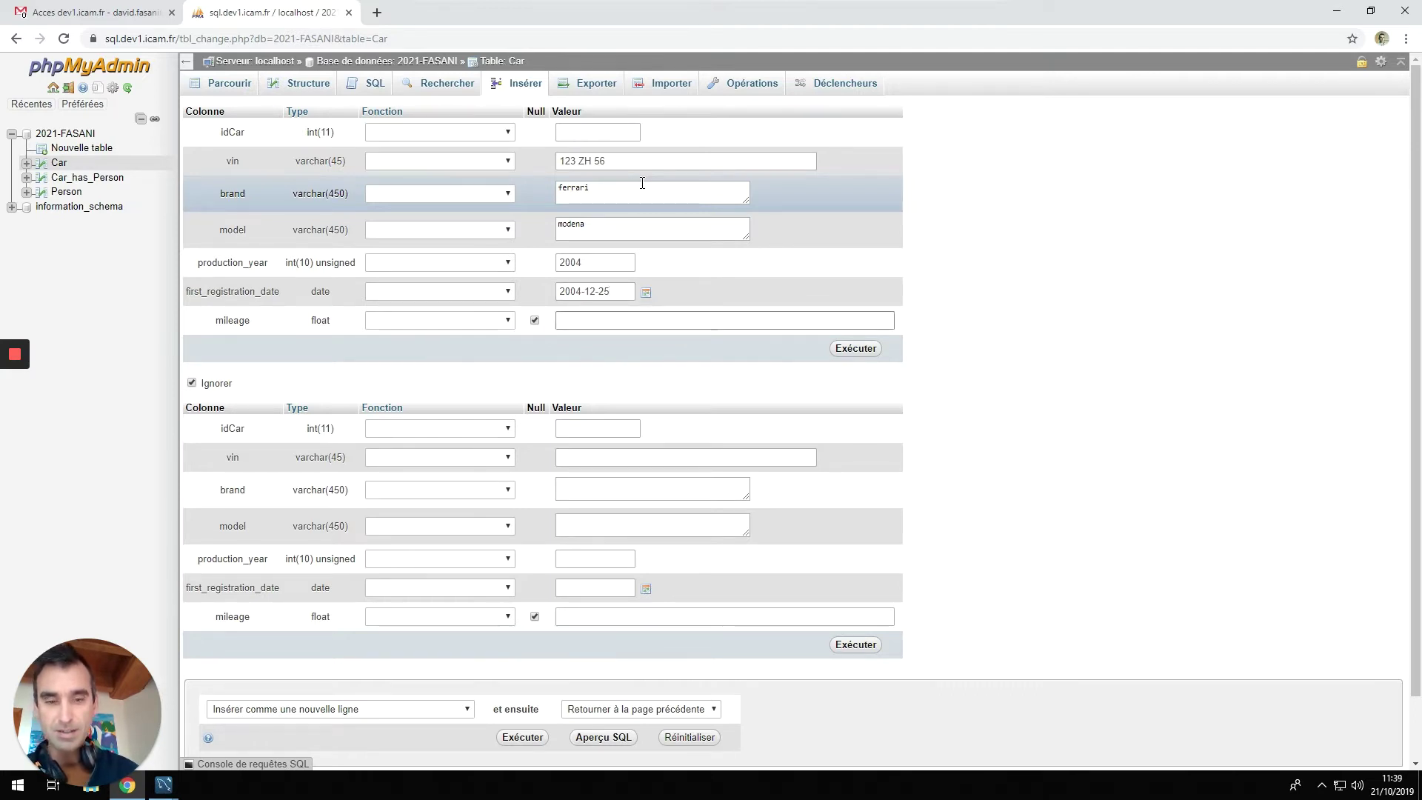
type("12.3")
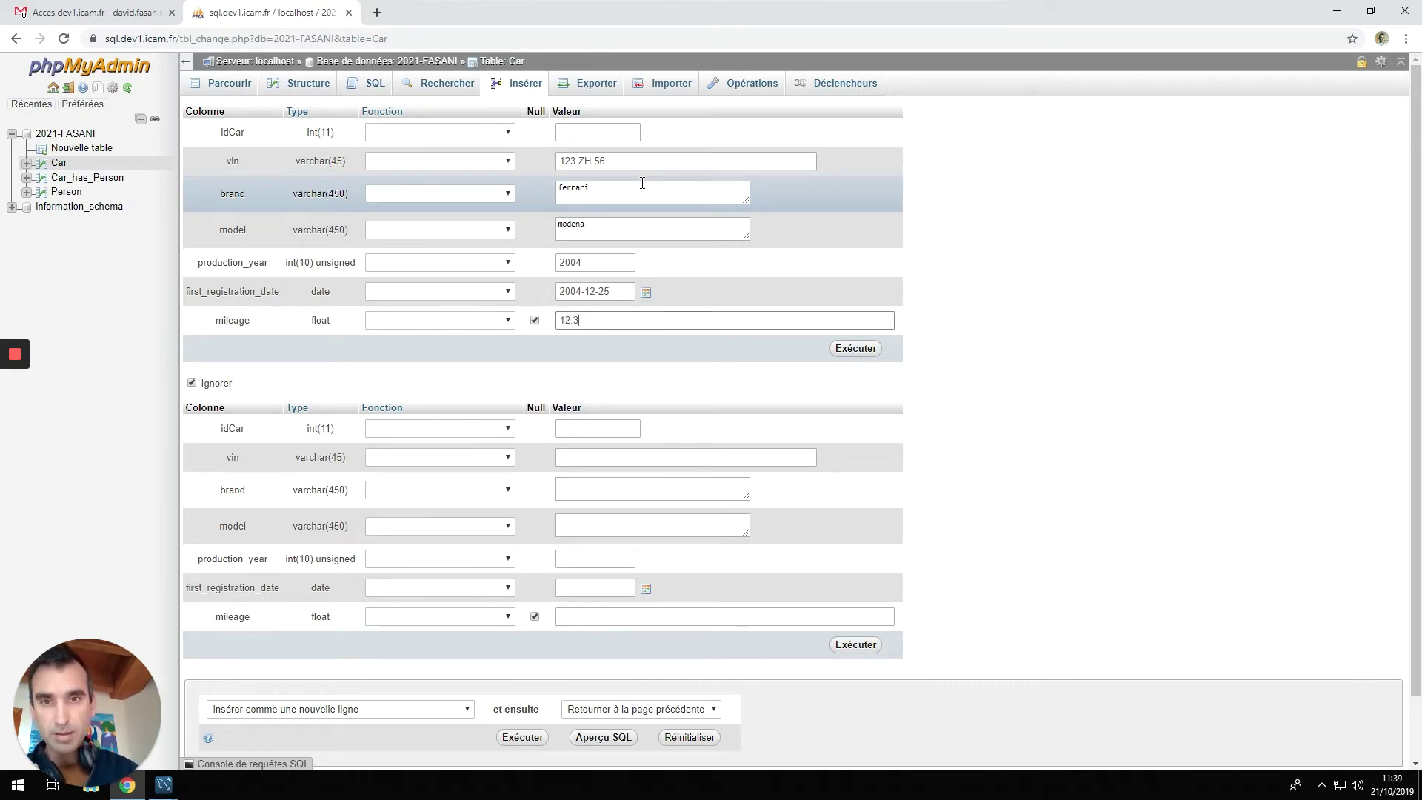
Insert the ferrari modena row and browse the Car table, now listing three cars.
left_click(863, 348)
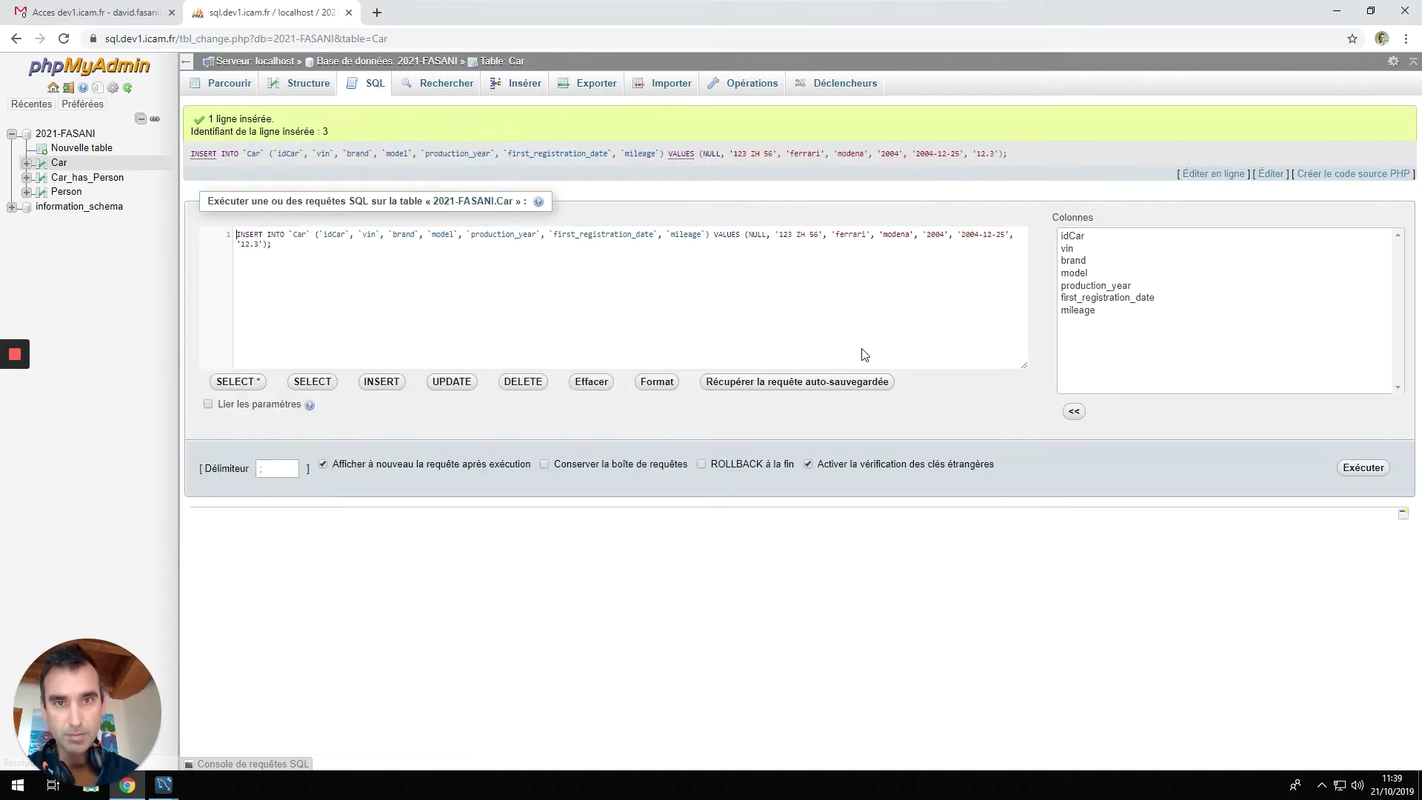
left_click(64, 169)
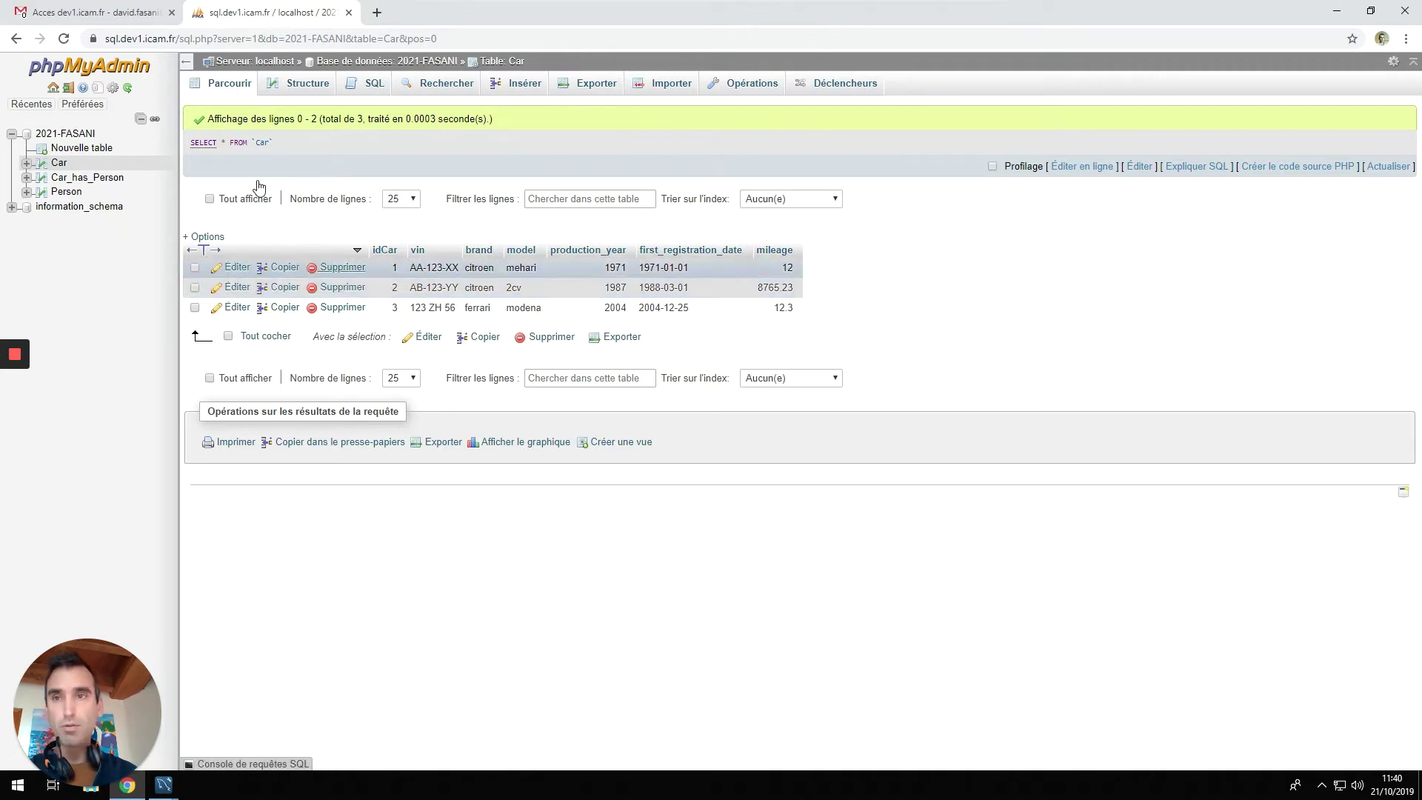
Link car AB-123-YY (id 2) to person 2 in Car_has_Person, then show the 2021-FASANI overview.
left_click(104, 178)
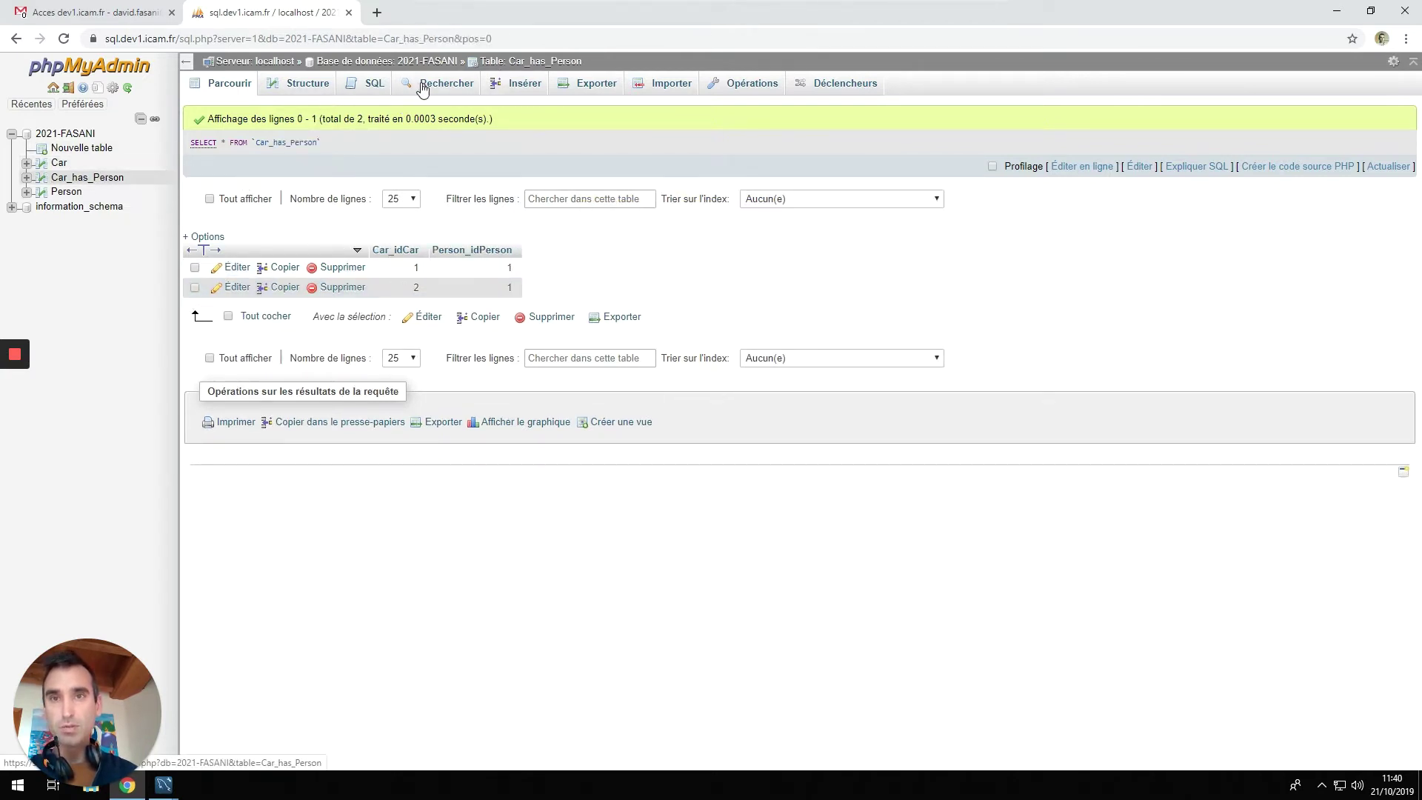
left_click(519, 83)
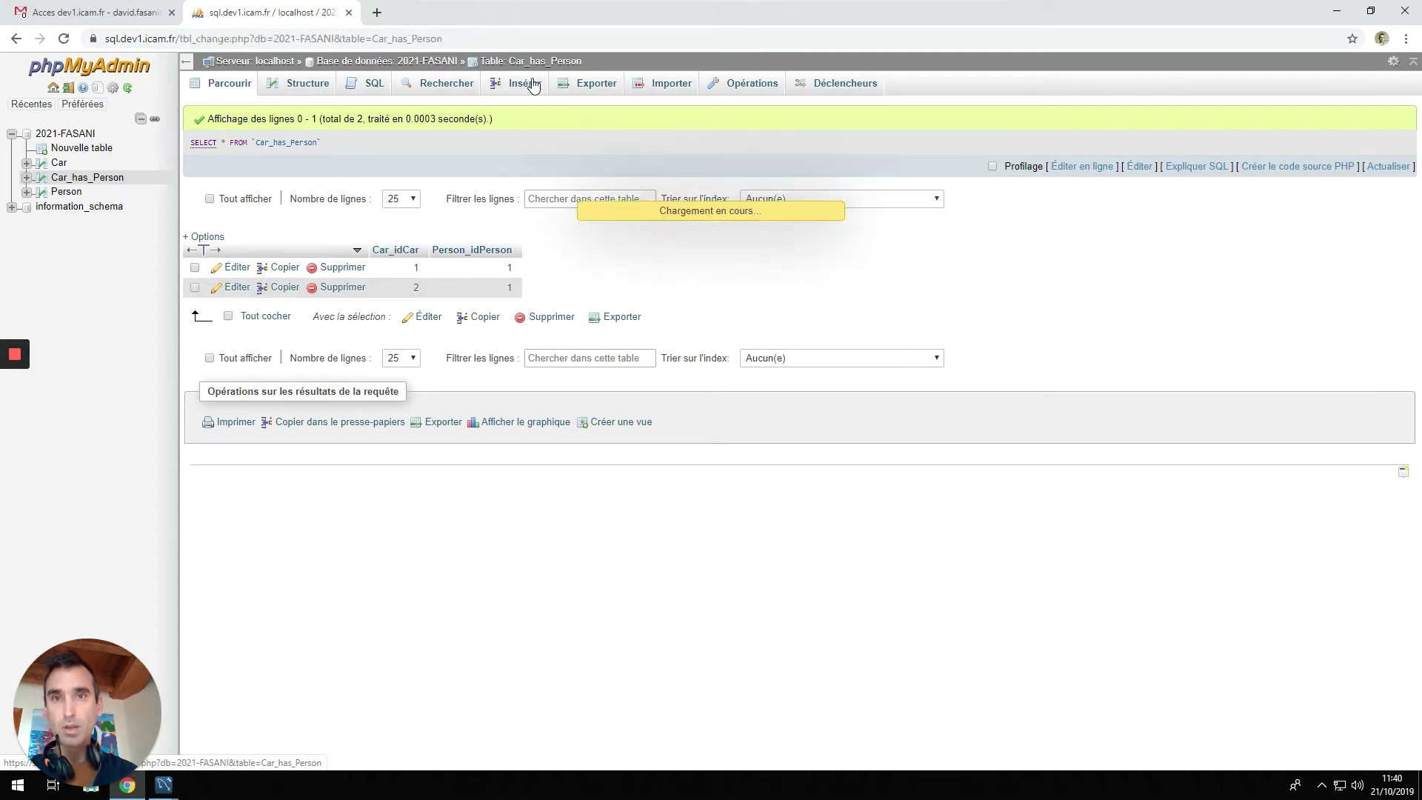
left_click(566, 131)
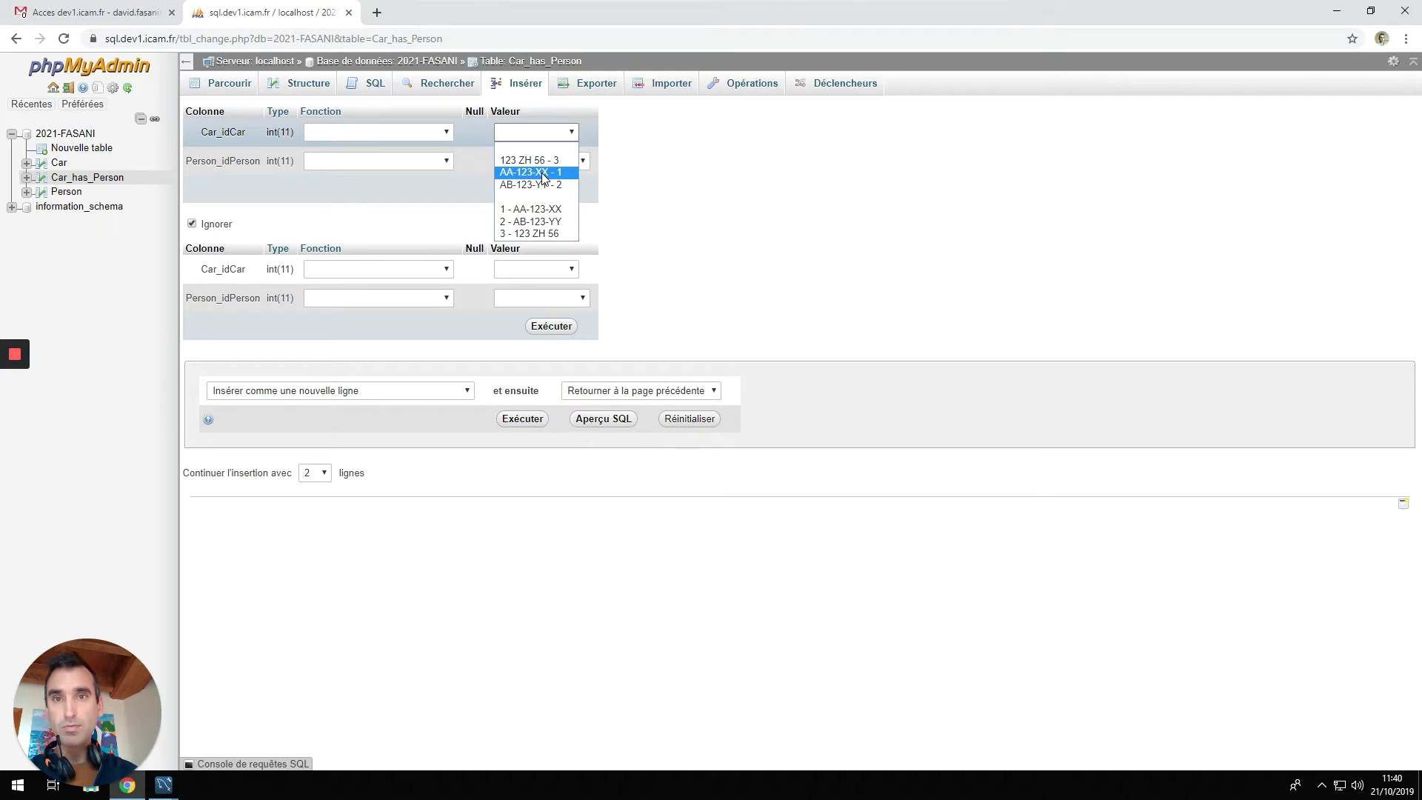
left_click(545, 185)
left_click(582, 162)
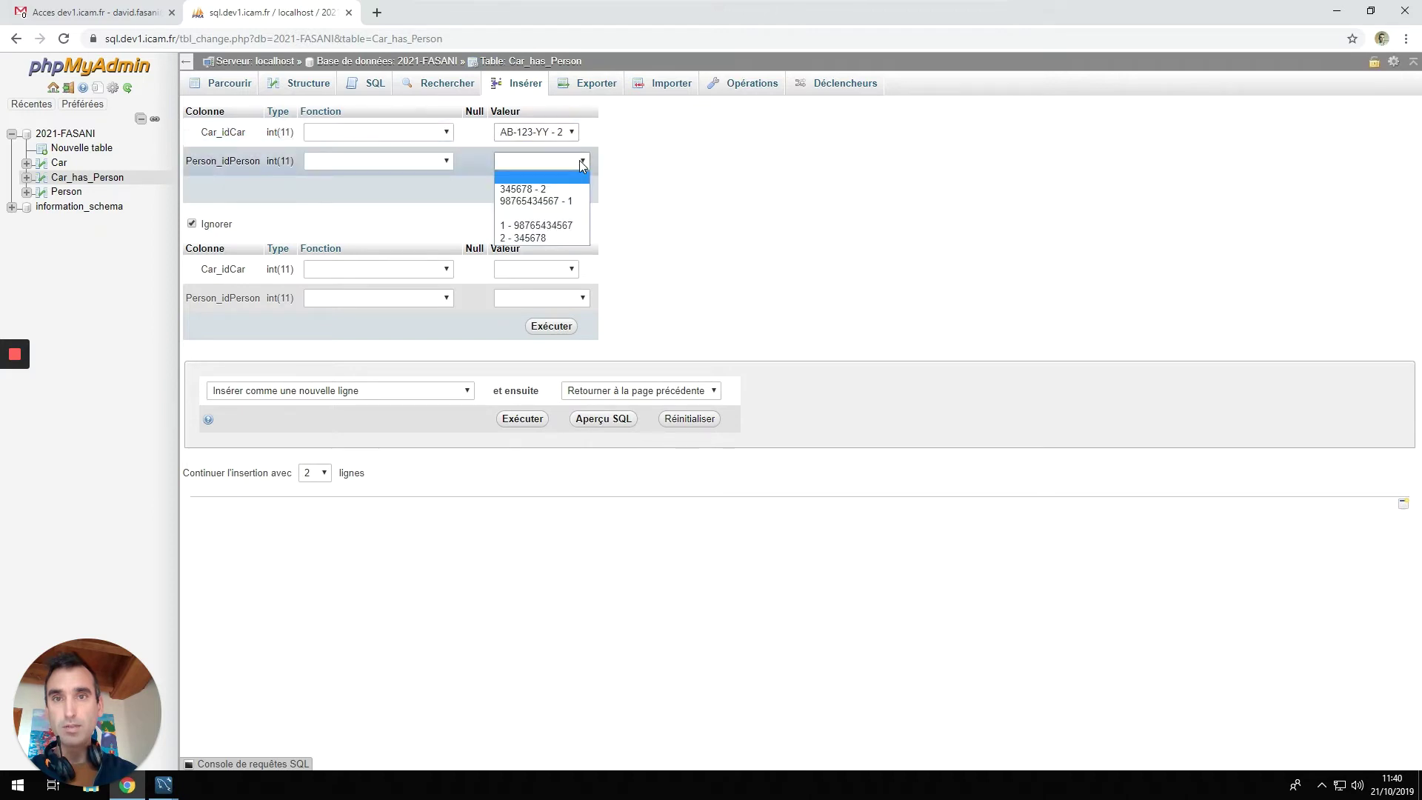
left_click(546, 238)
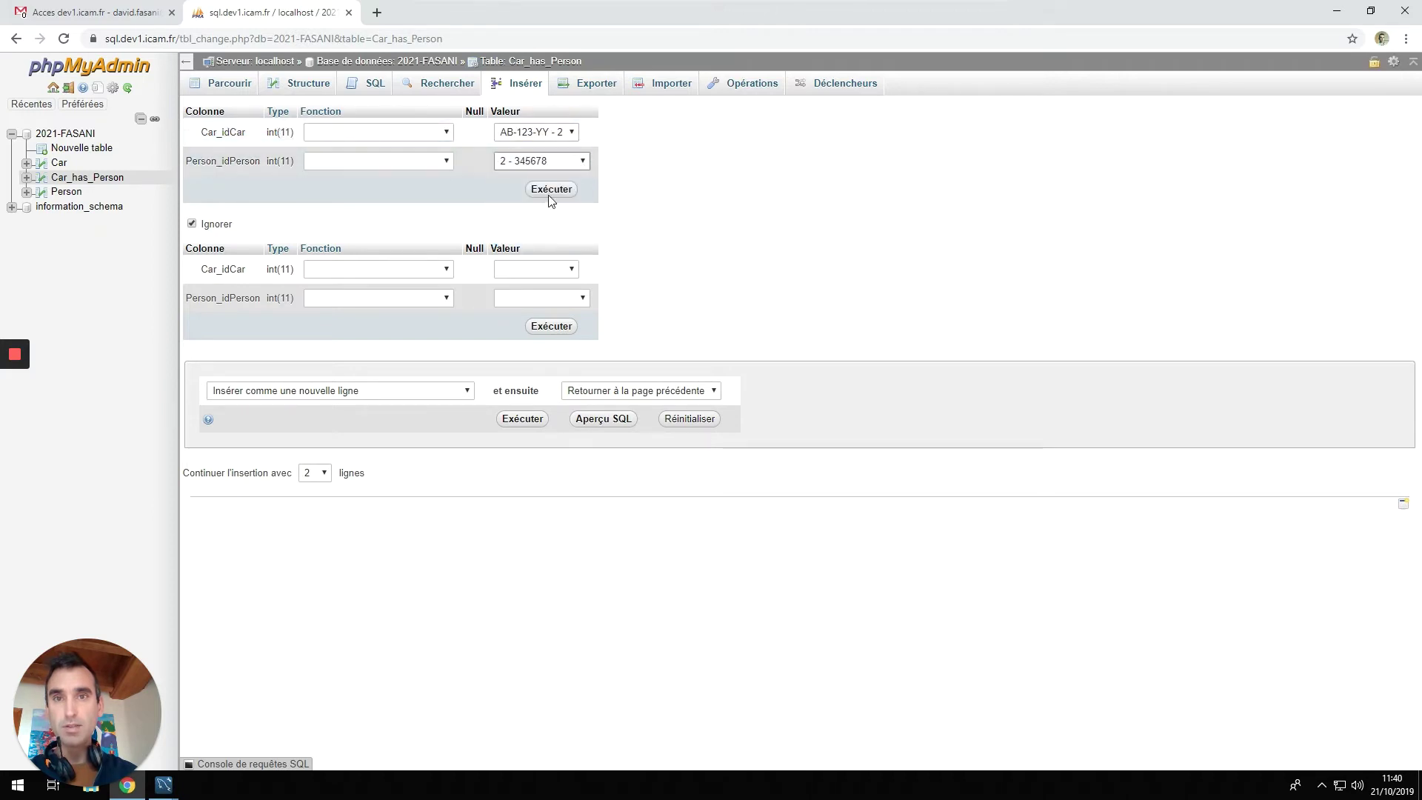
left_click(551, 192)
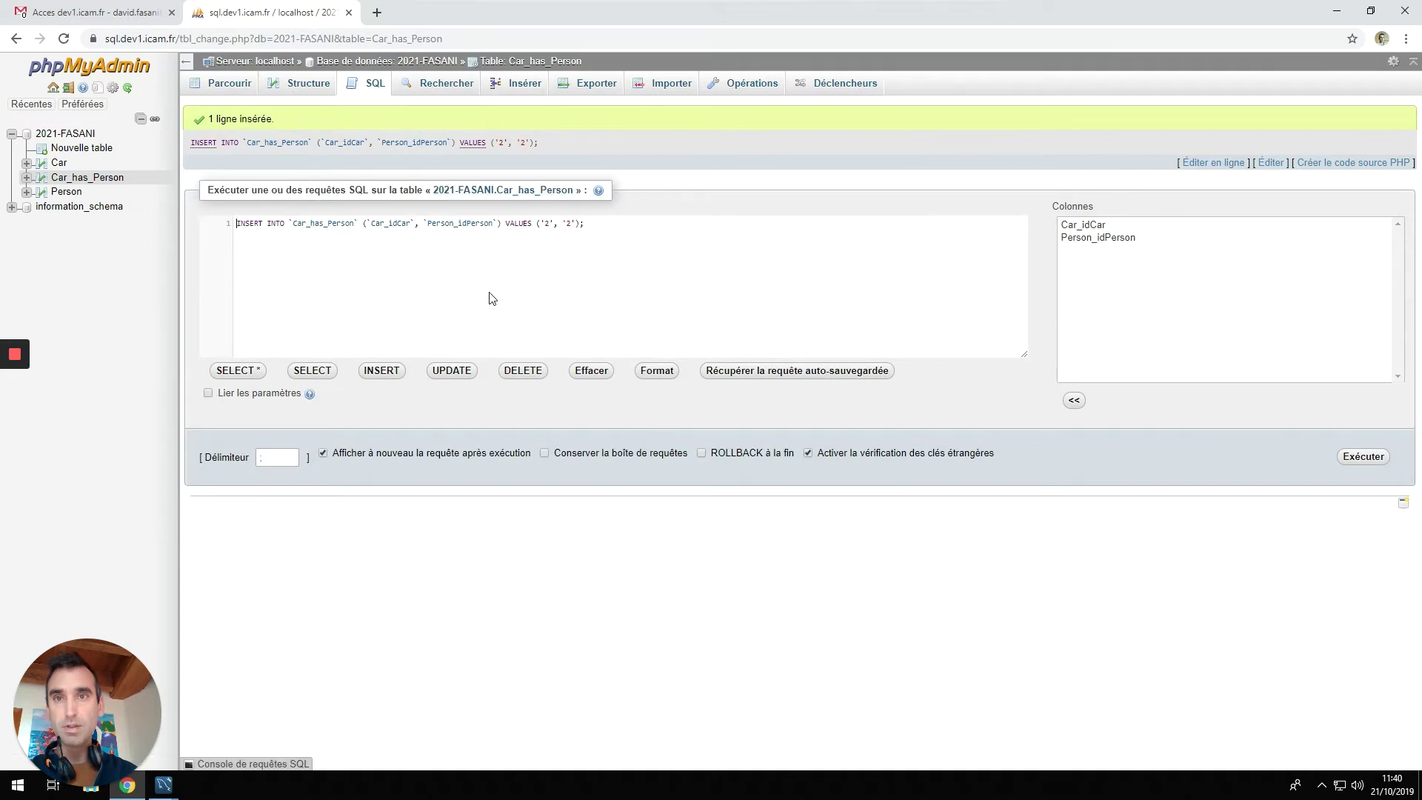
left_click(67, 137)
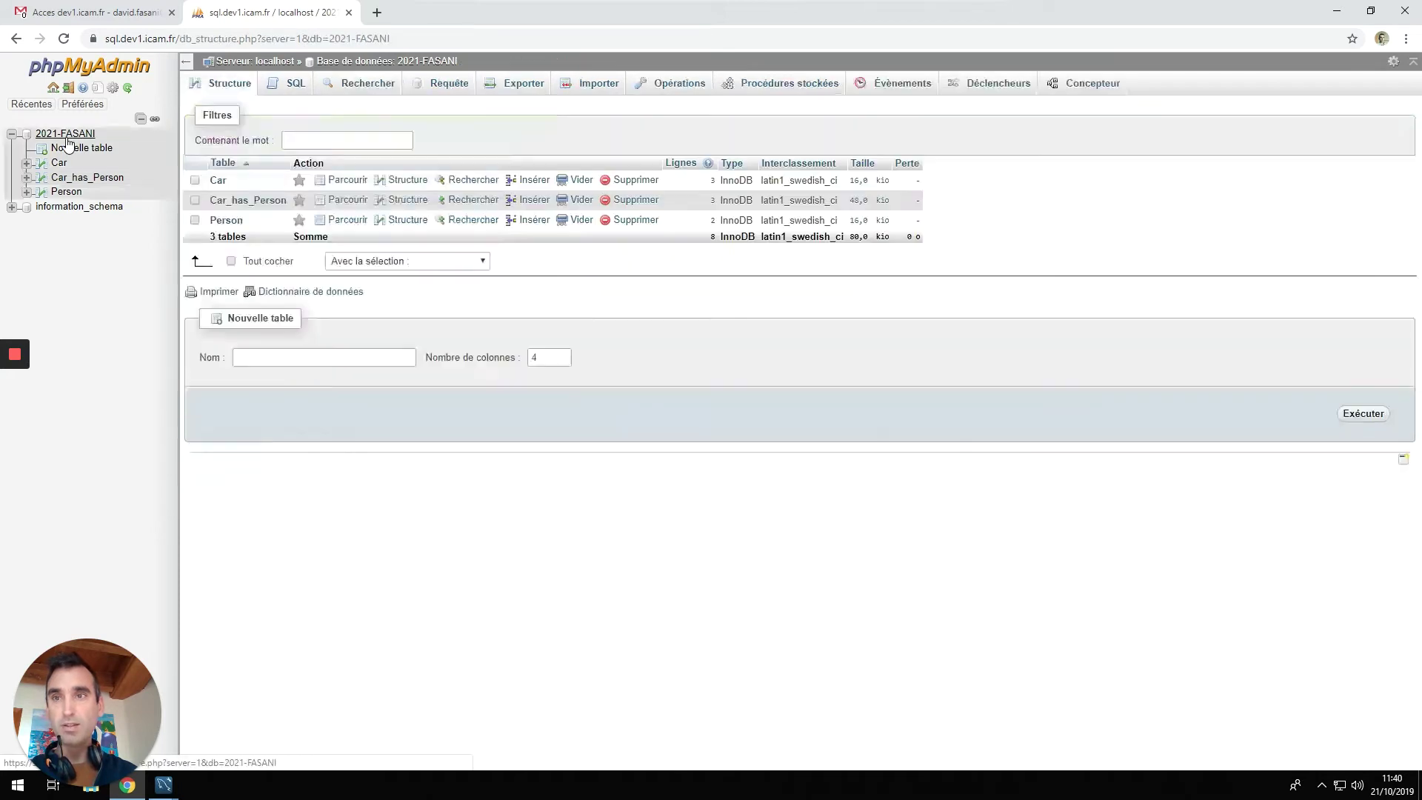
In the SQL editor, start the query SELECT * FROM Car JOIN Car_has_Person.
left_click(297, 87)
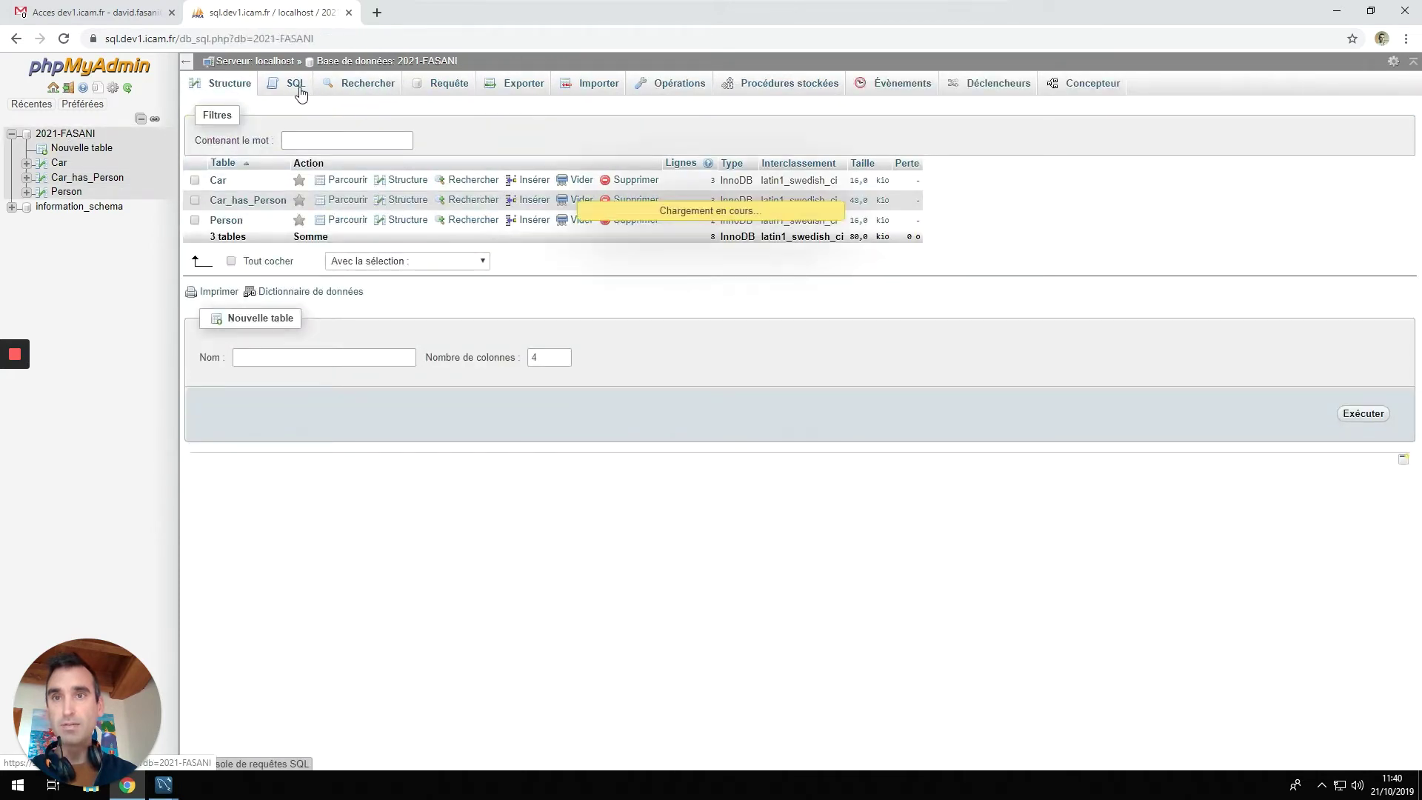
type("se")
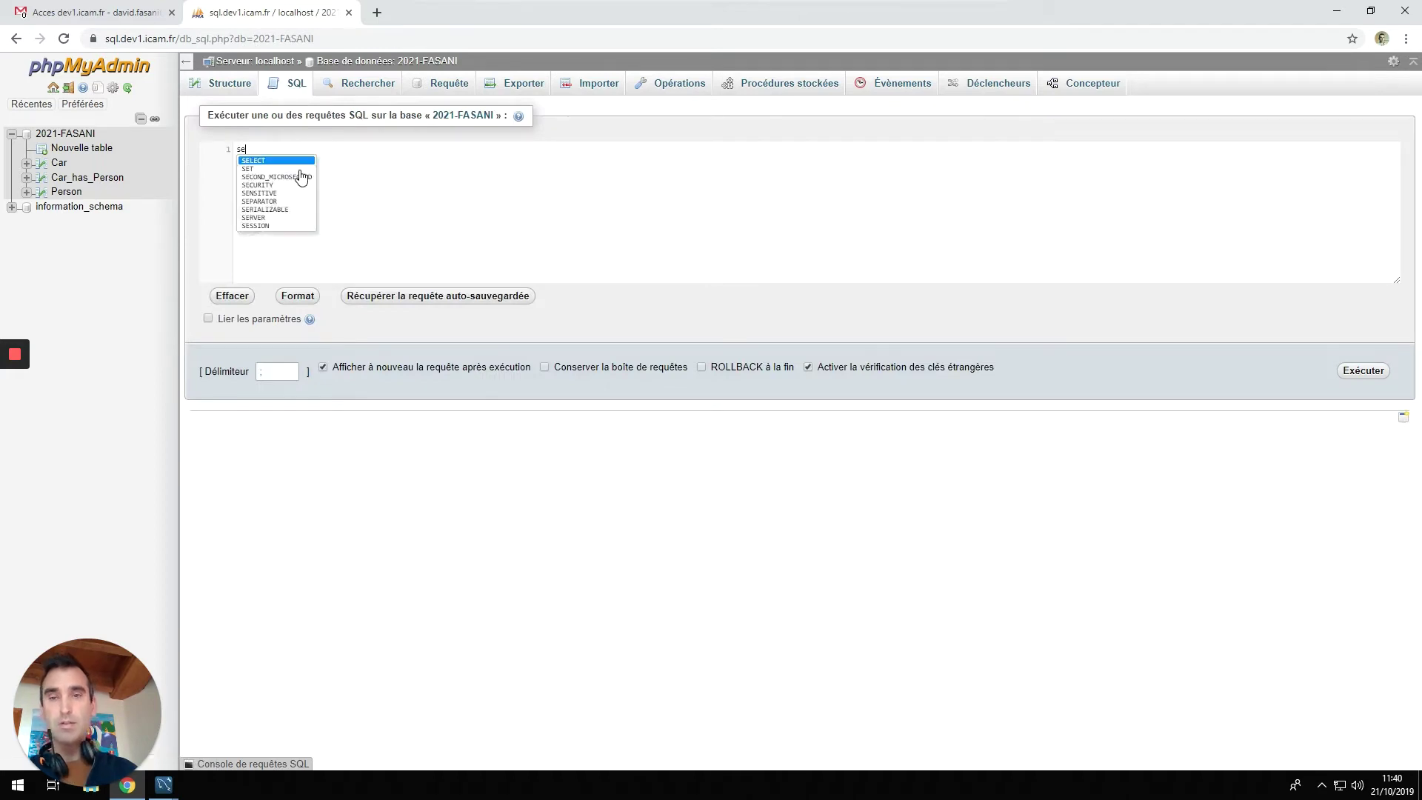
type("lect")
key("Return")
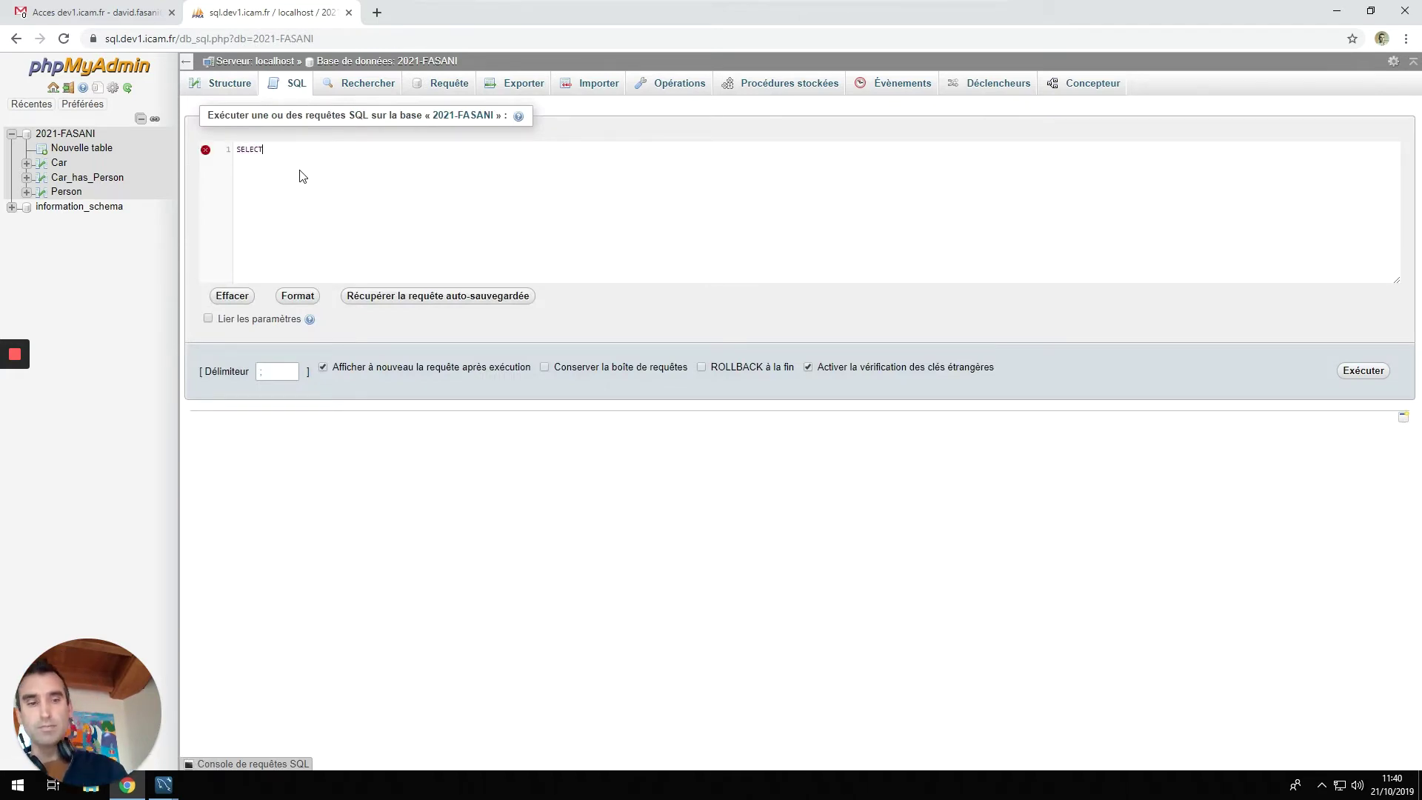
type("* FR")
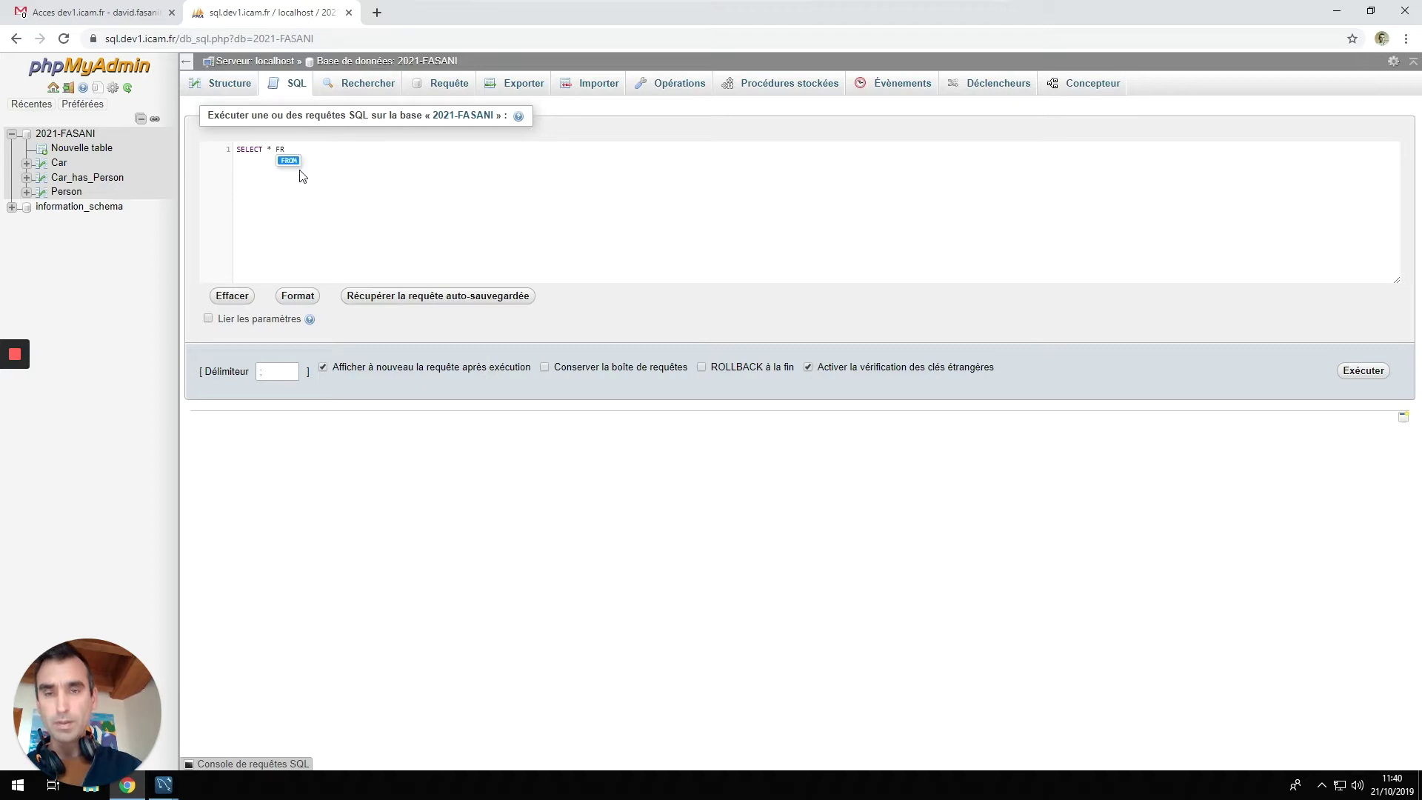
key("Return")
type("Car")
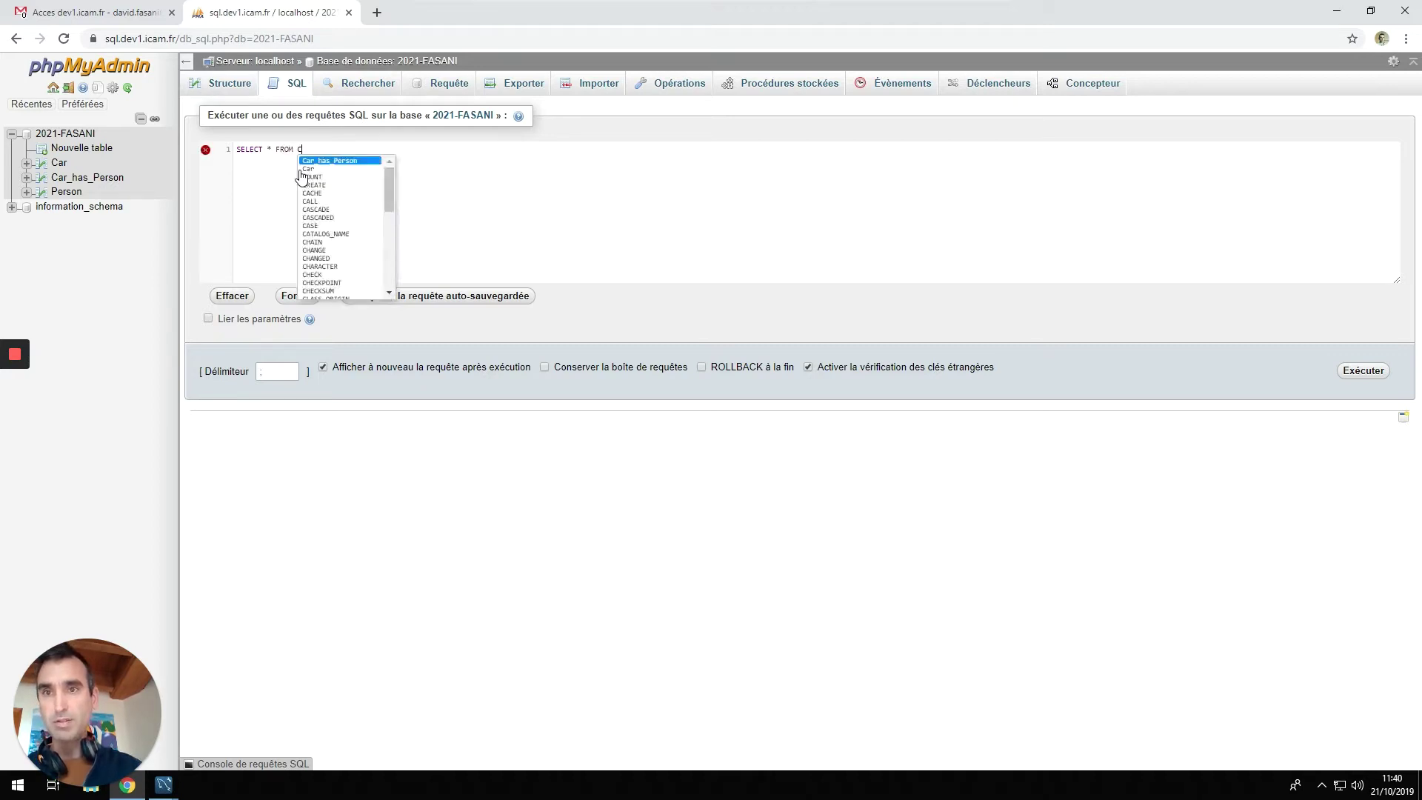
left_click(301, 169)
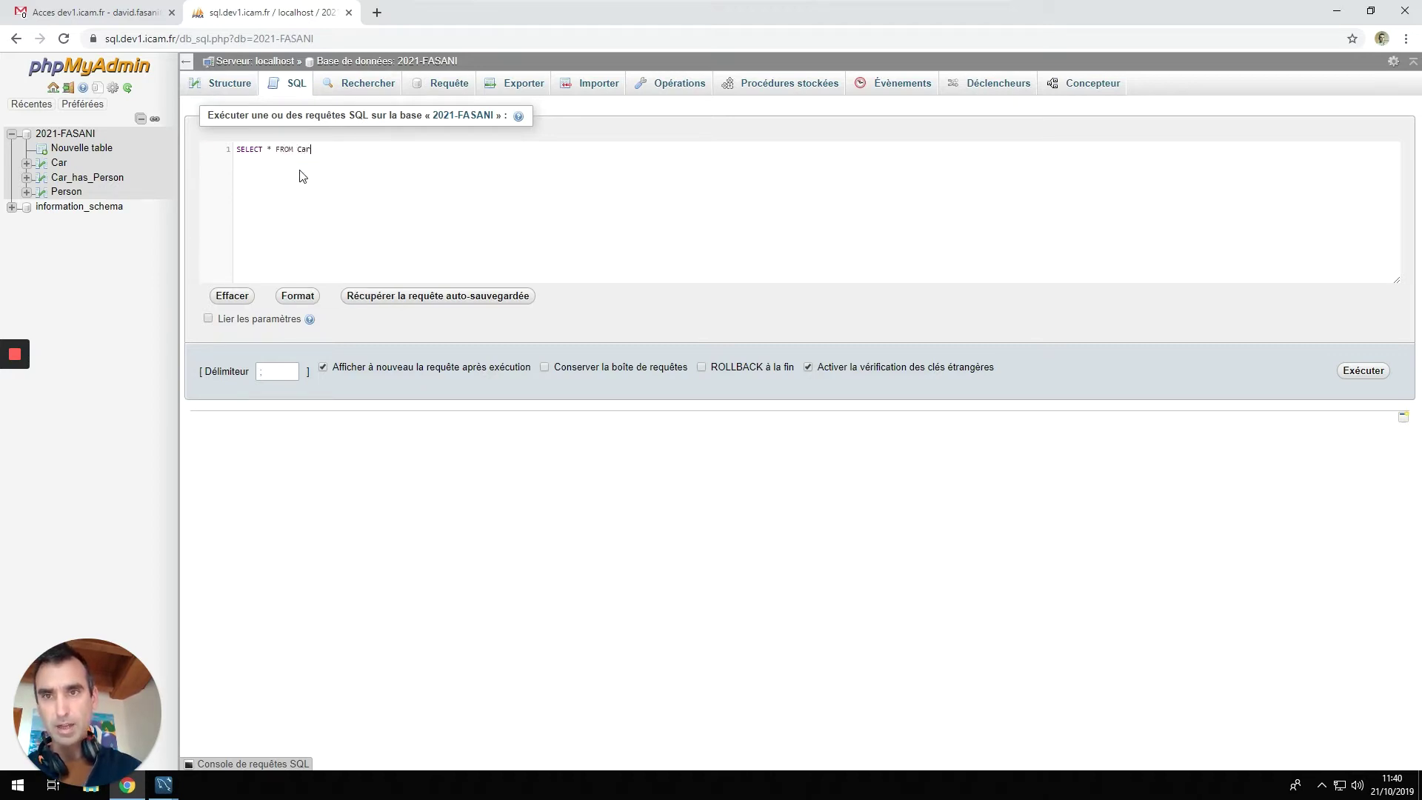
type("Joi")
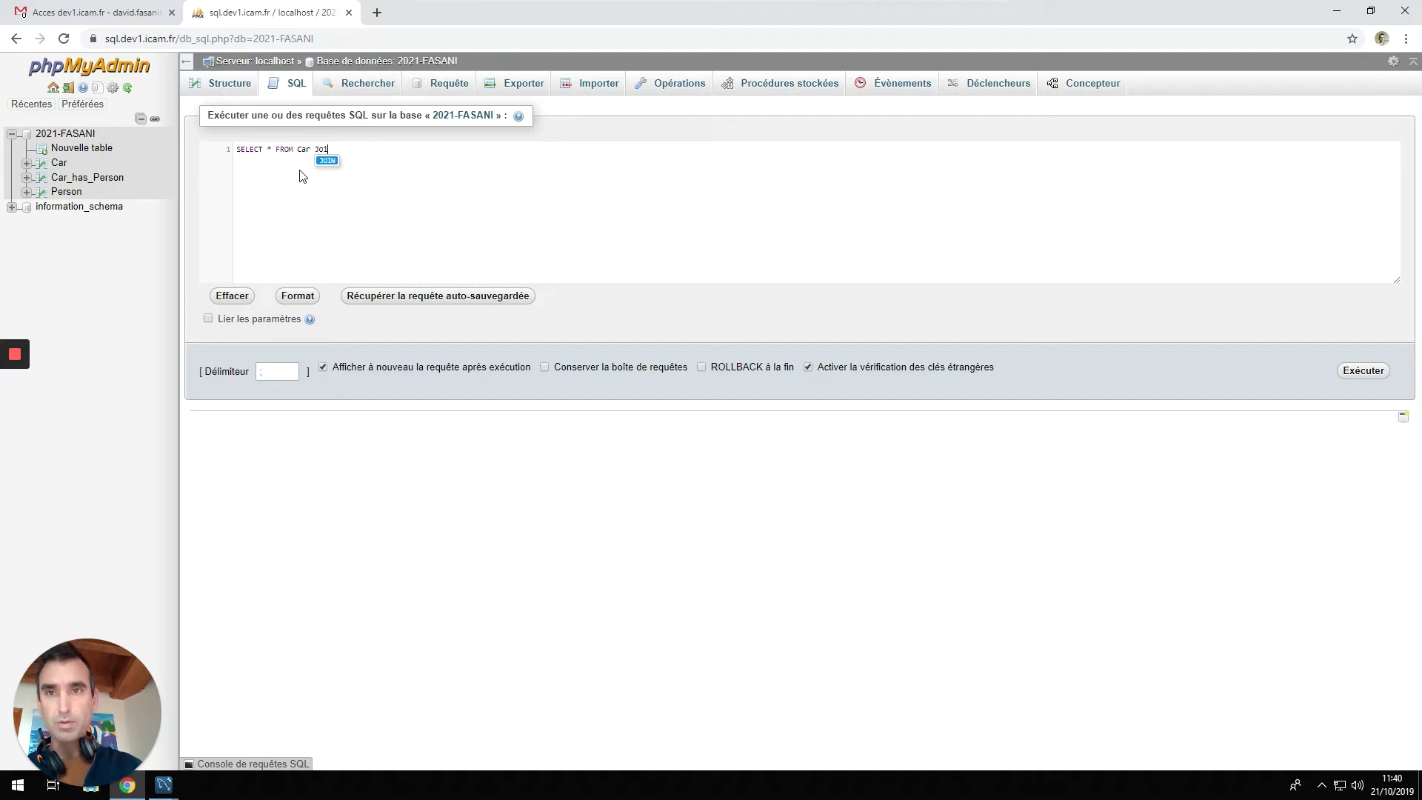
key("Return")
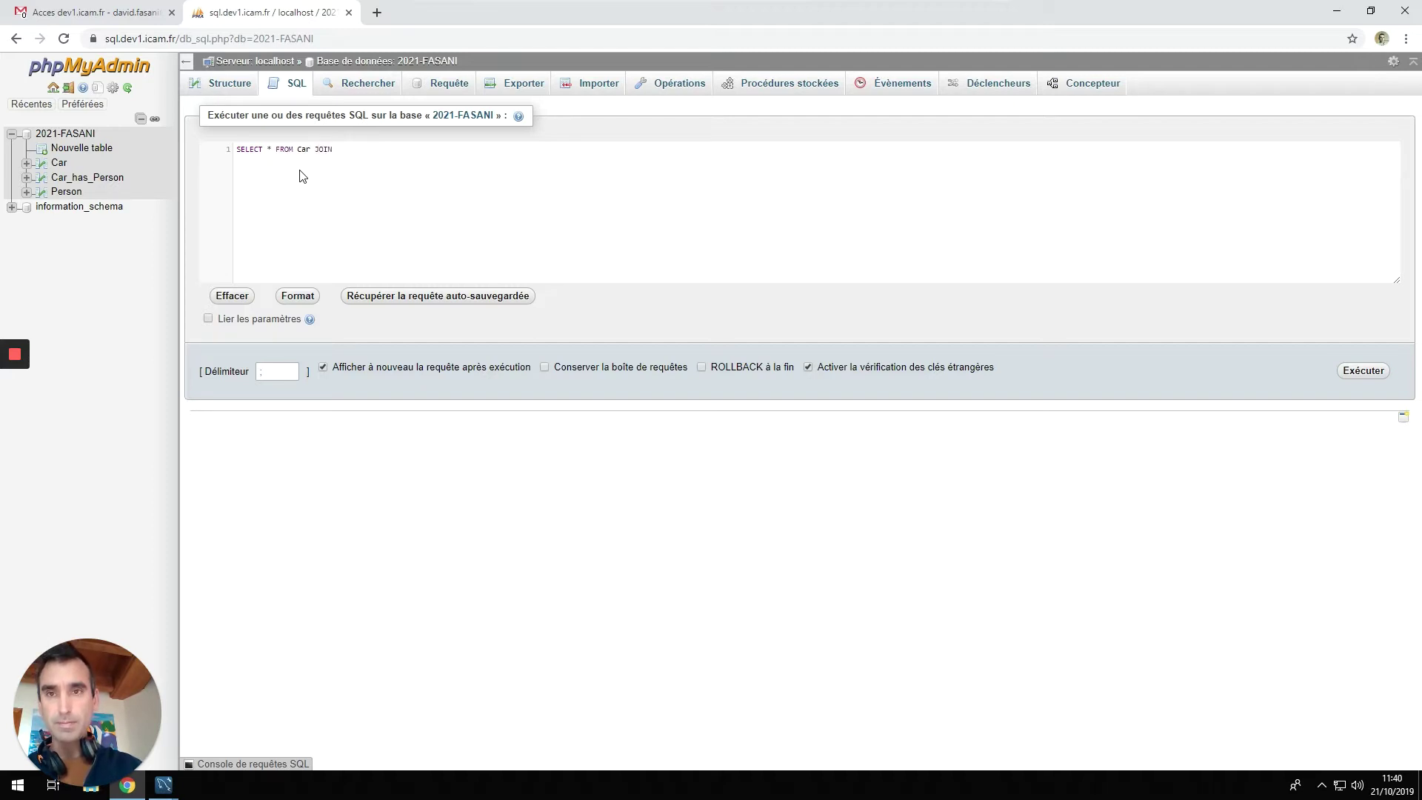
type("Car_has_Person")
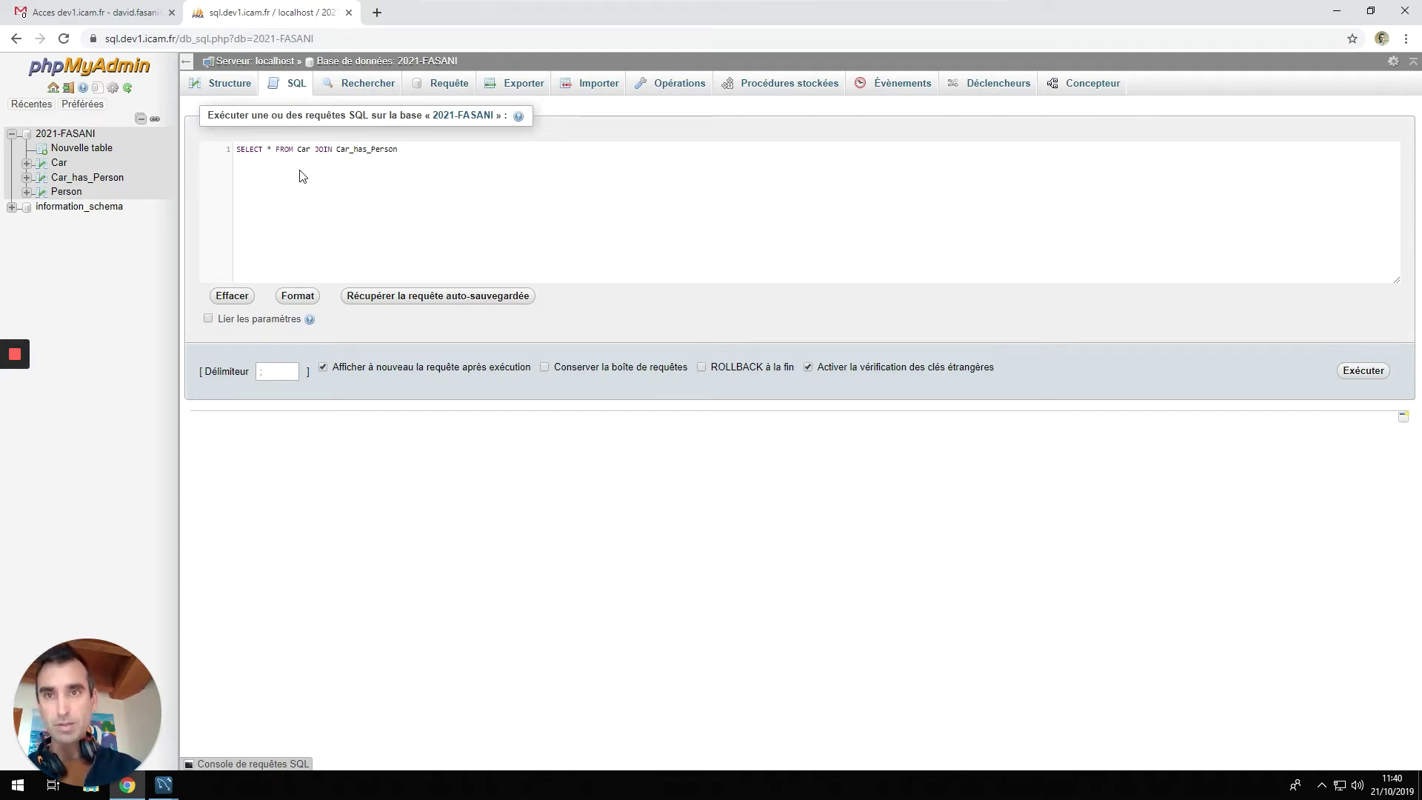
Add 'ON Car.idCar ON Car_has_Person.Car_idCar' and run it, getting syntax error #1064.
type("ON ")
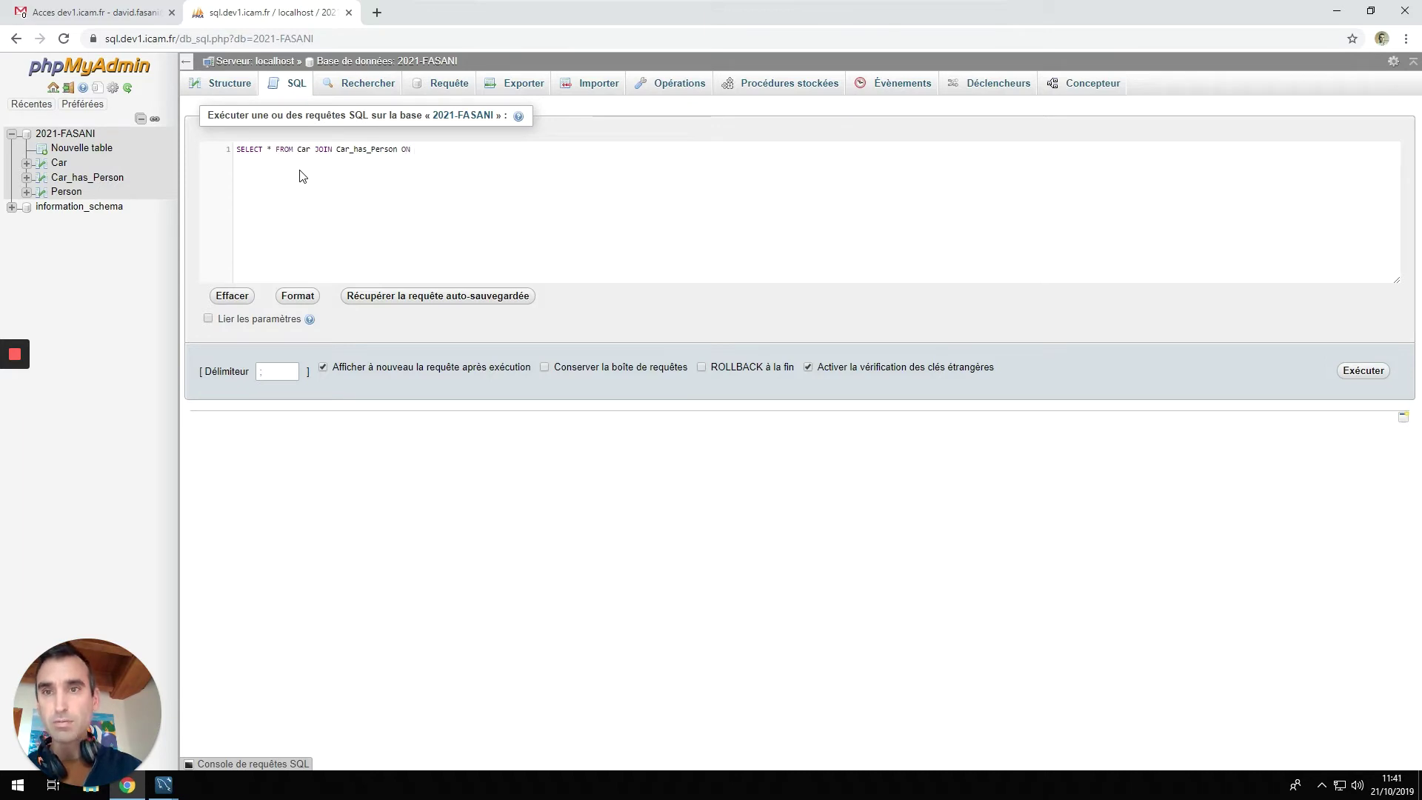
type("Car")
key("Down")
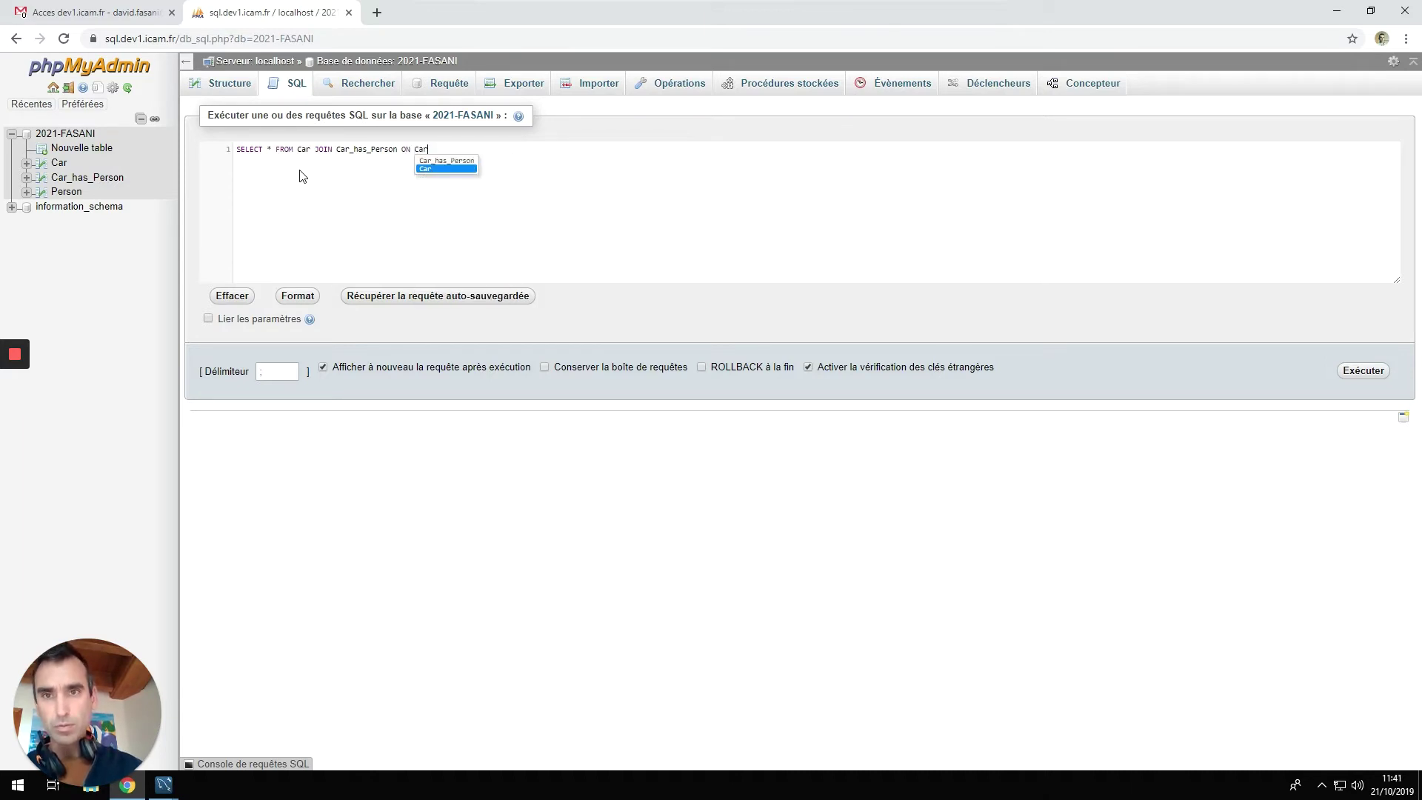
key("Return")
type(".")
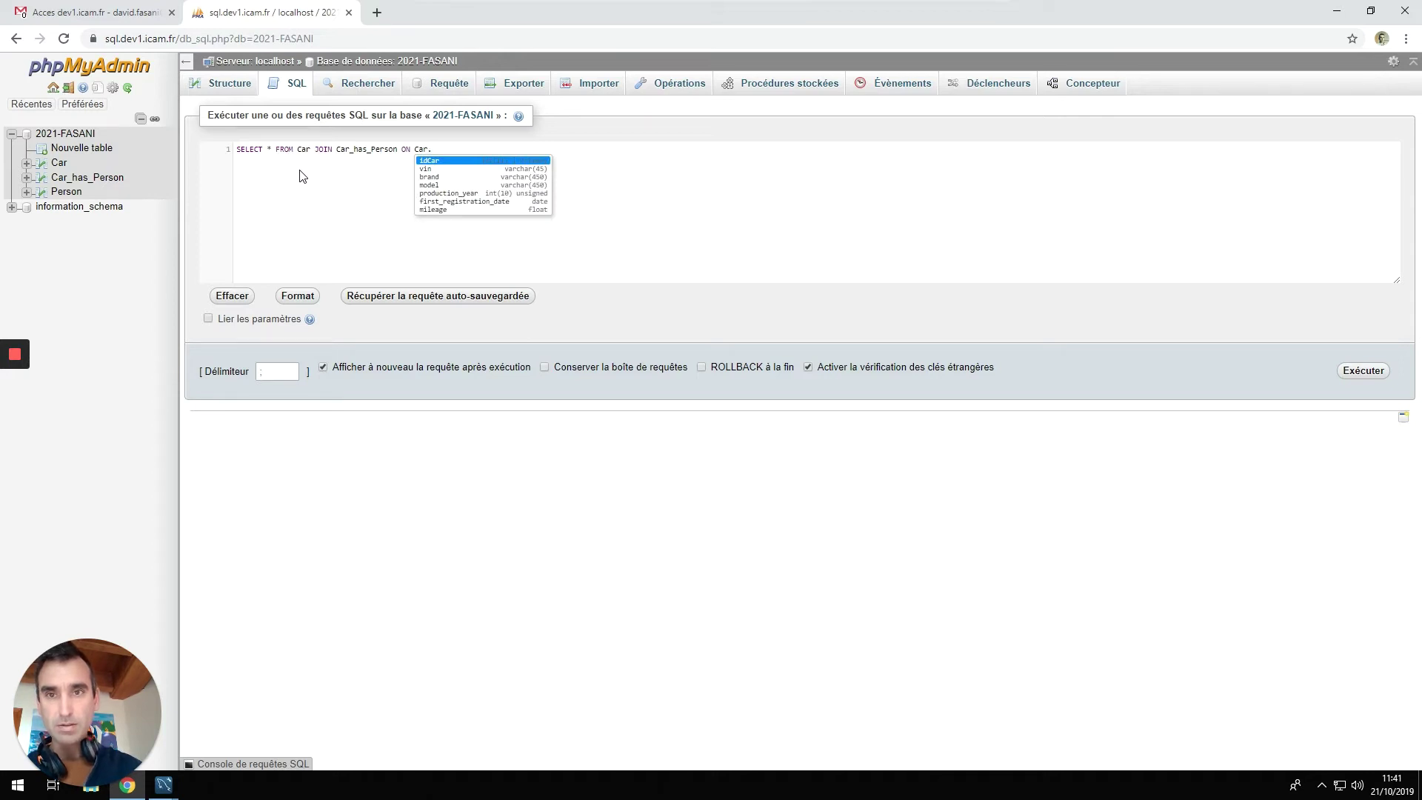
key("Return")
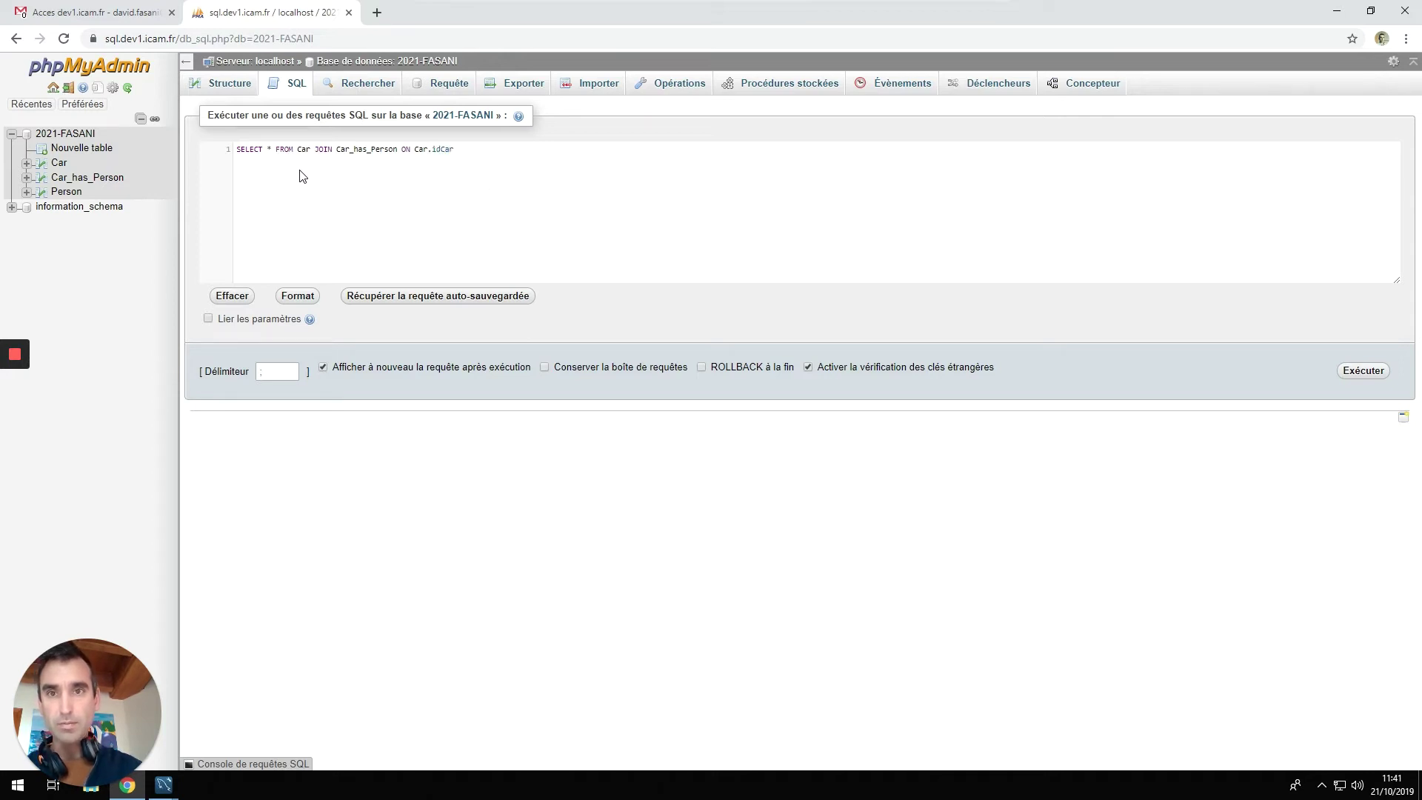
type("ON ")
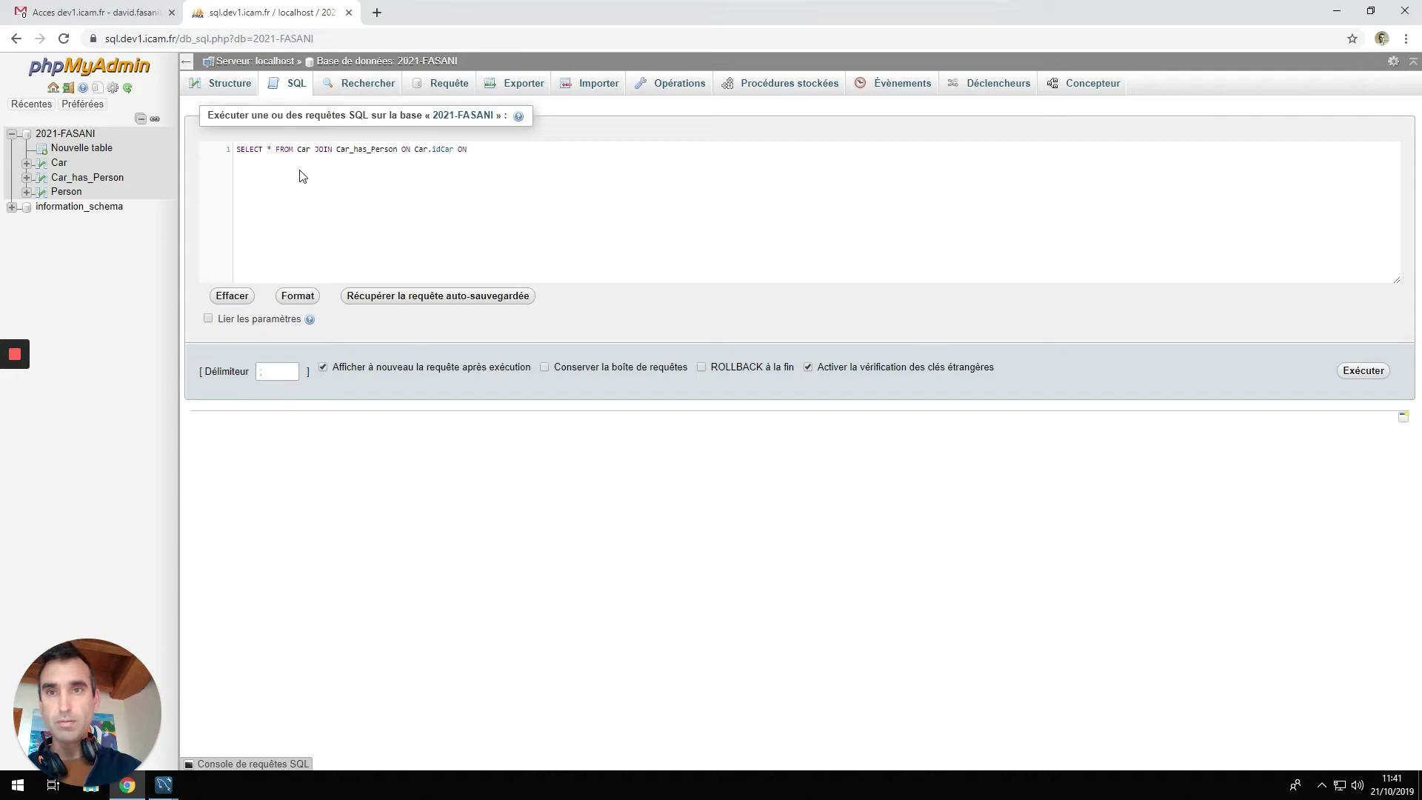
type("Car_has_Person")
key("Return")
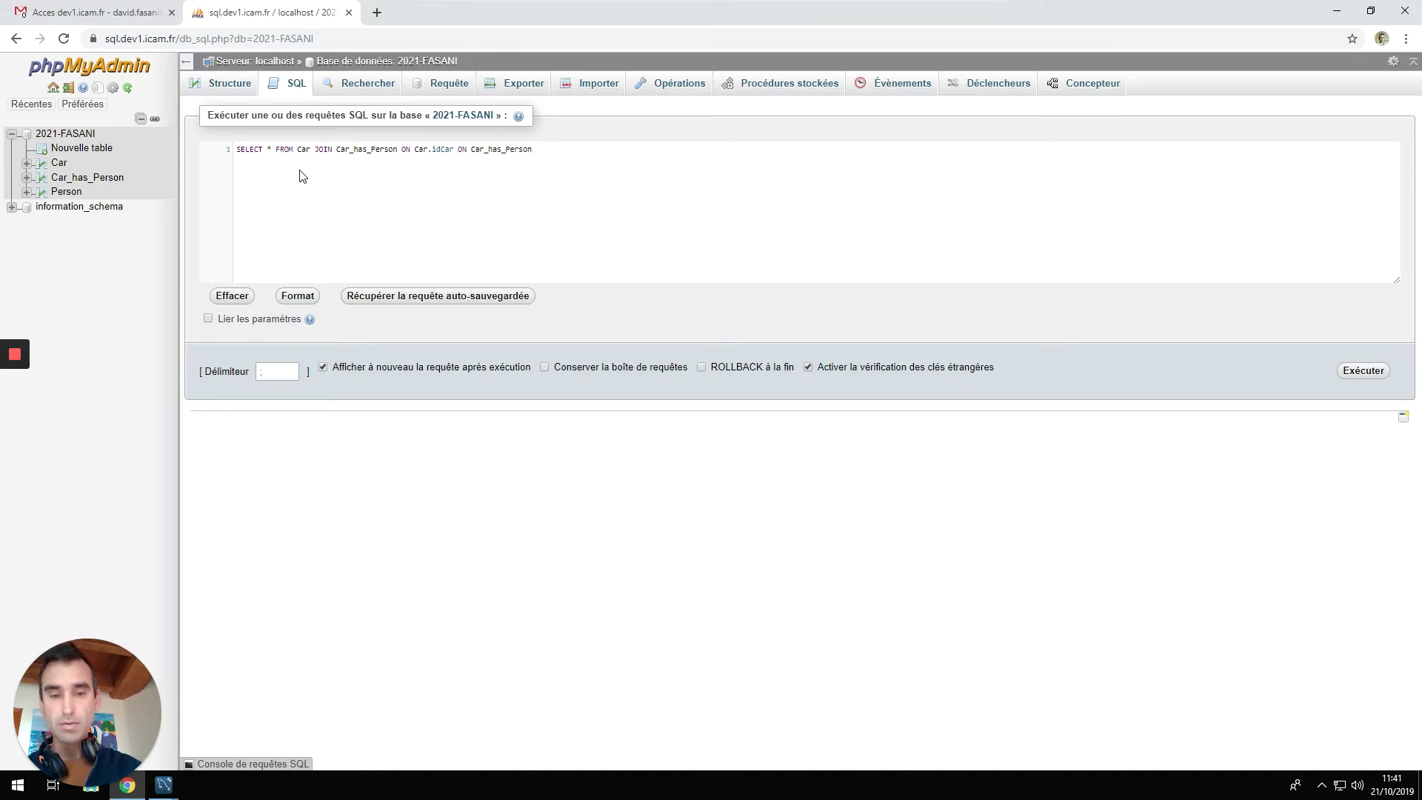
type(".")
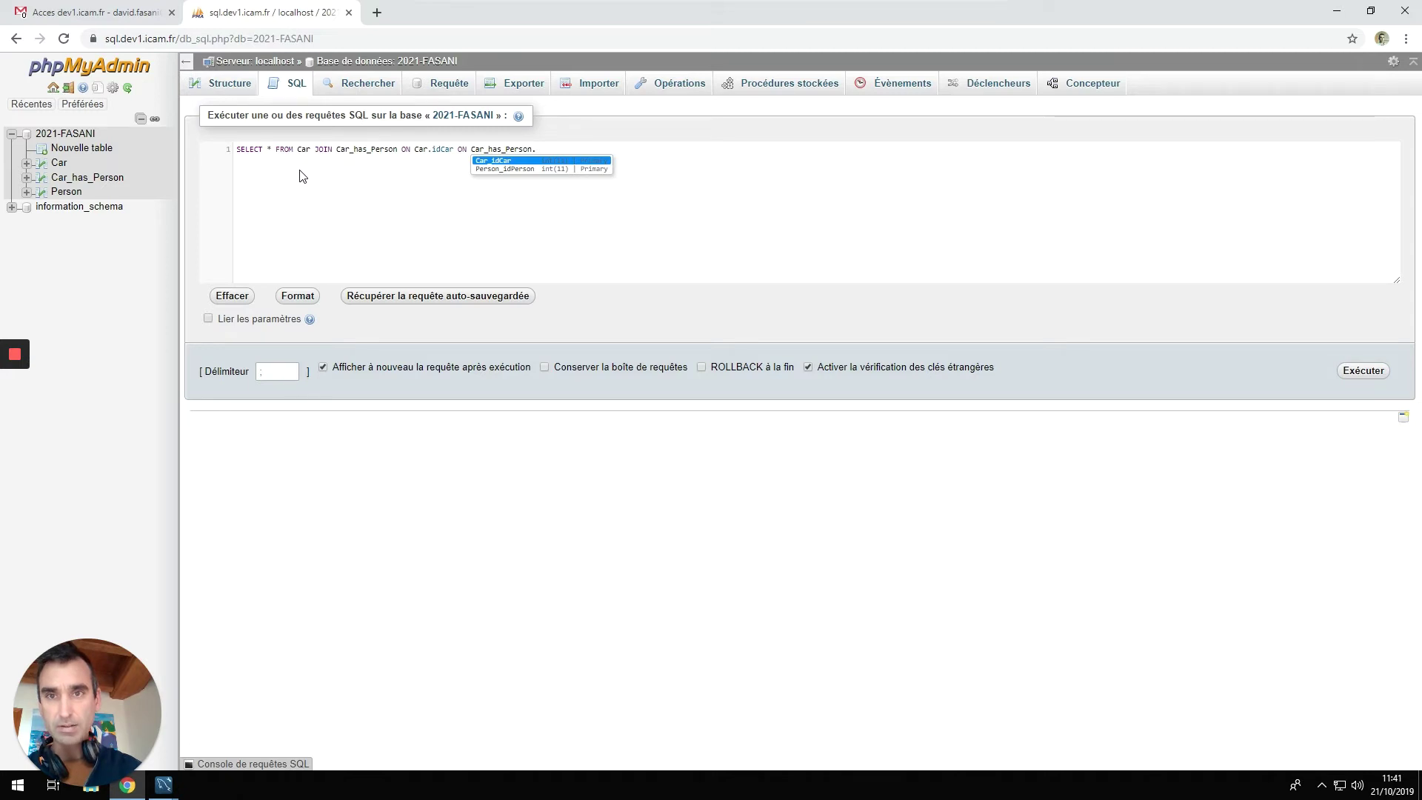
key("Return")
key("ctrl+Return")
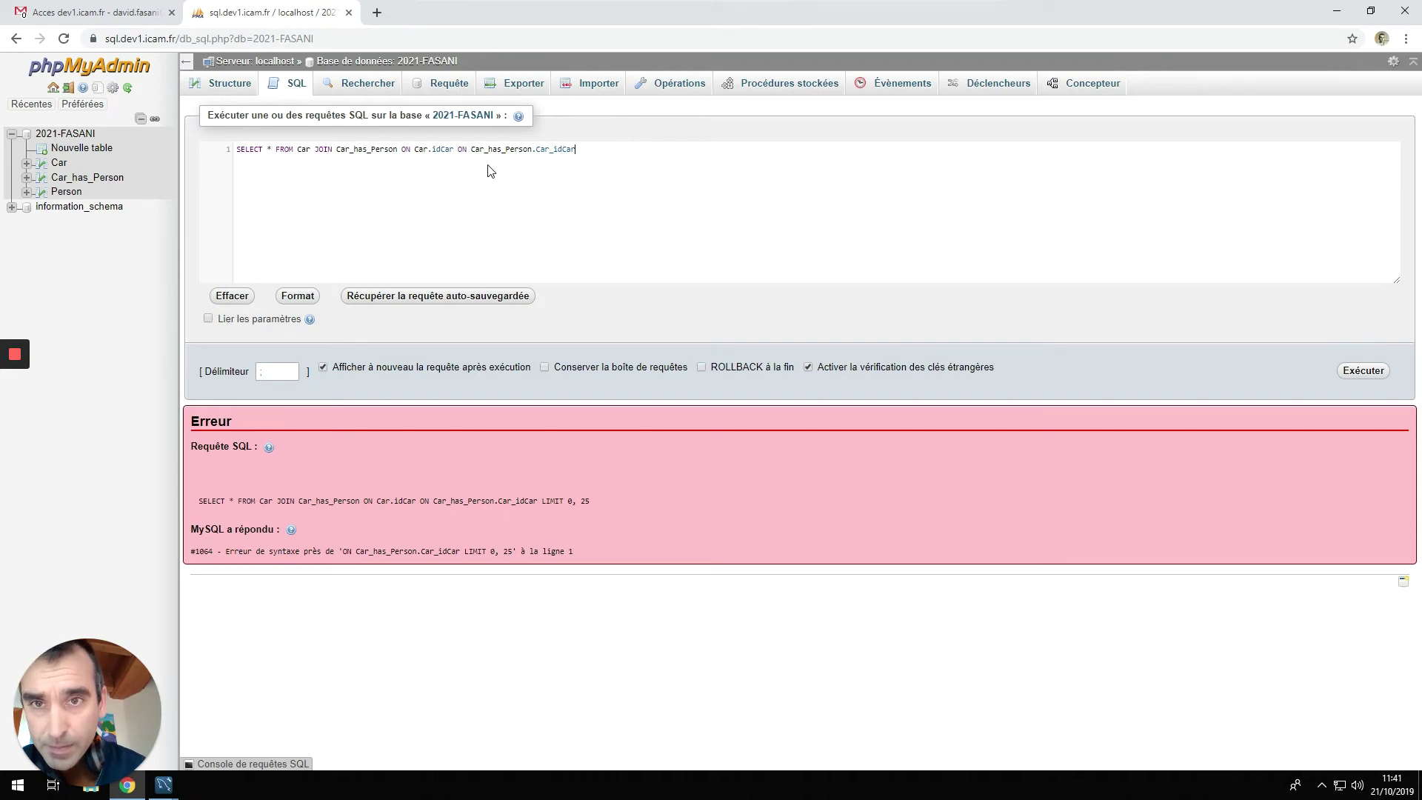
Fix the join to Car.idCar = Car_has_Person.Car_idCar, rerun it, and reopen the query editor.
double_click(461, 149)
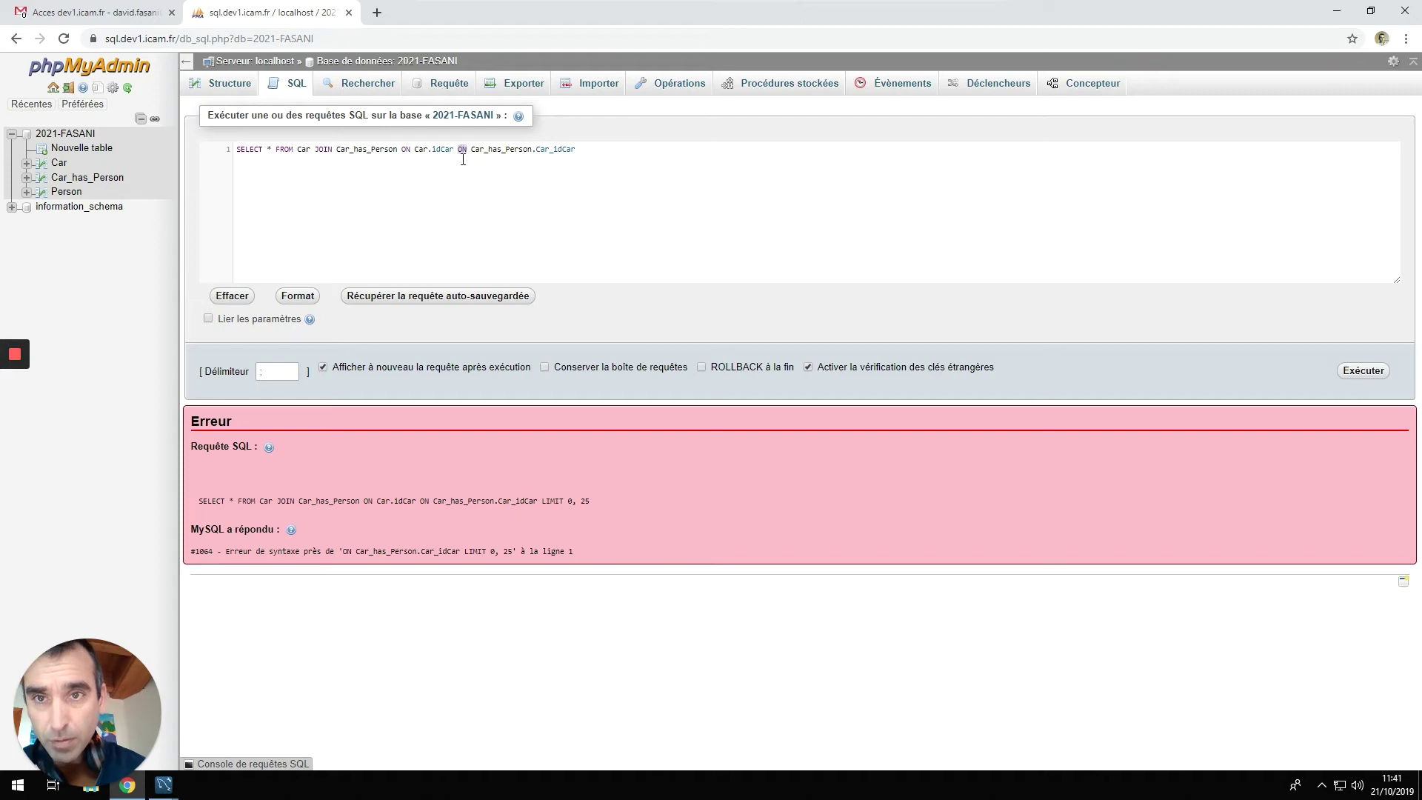
type("=")
key("ctrl+Return")
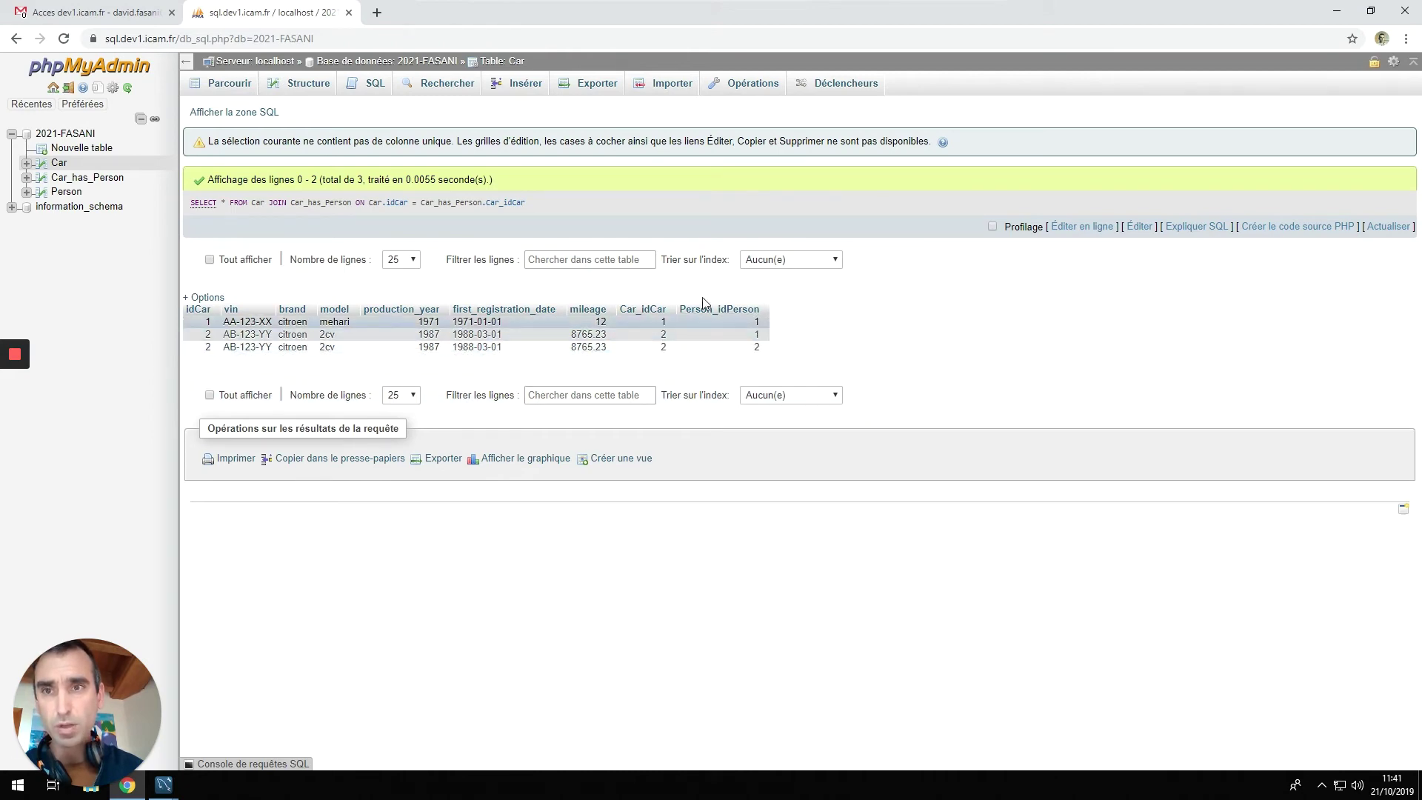
left_click(232, 113)
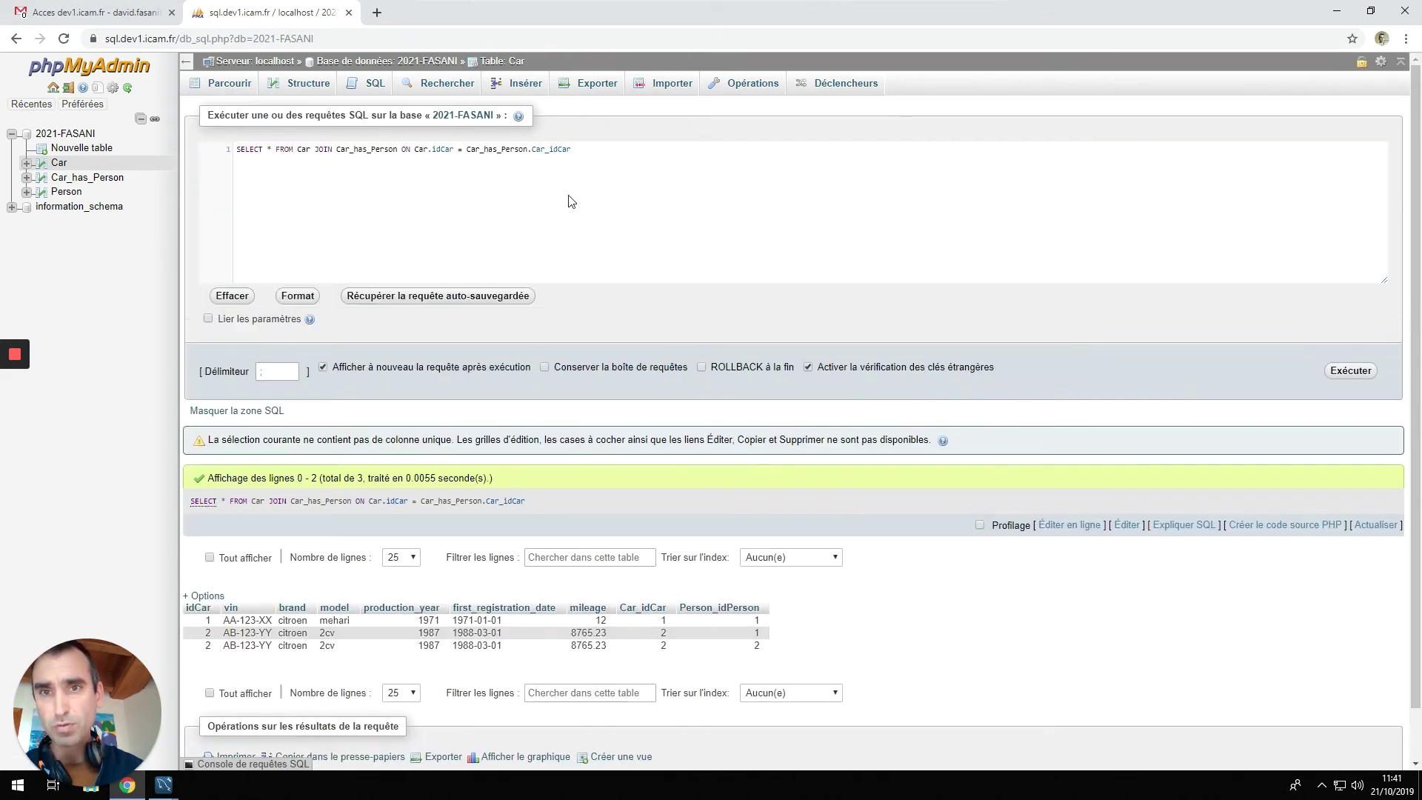
left_click(608, 156)
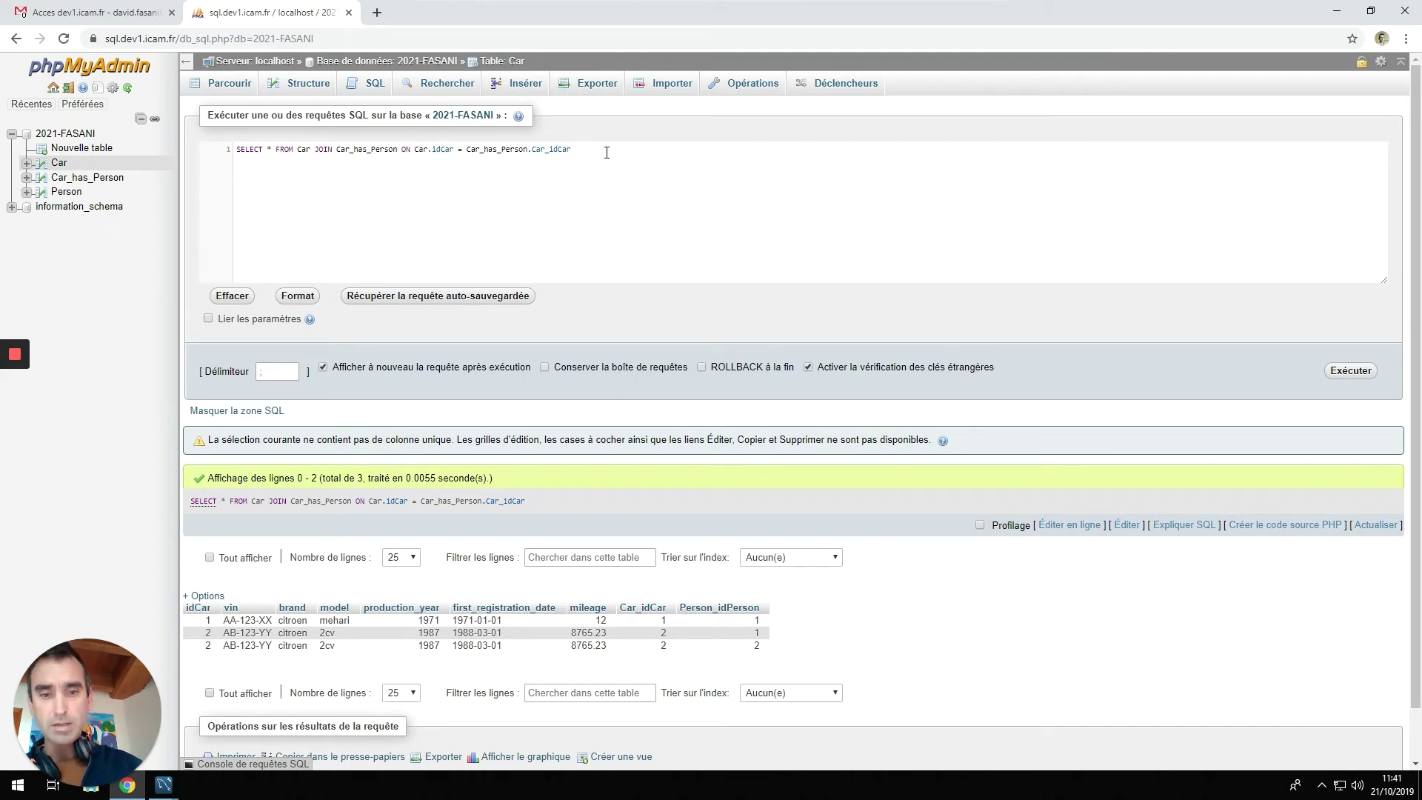
Start a second query line reading 'JOIN Person'.
type("JOIN")
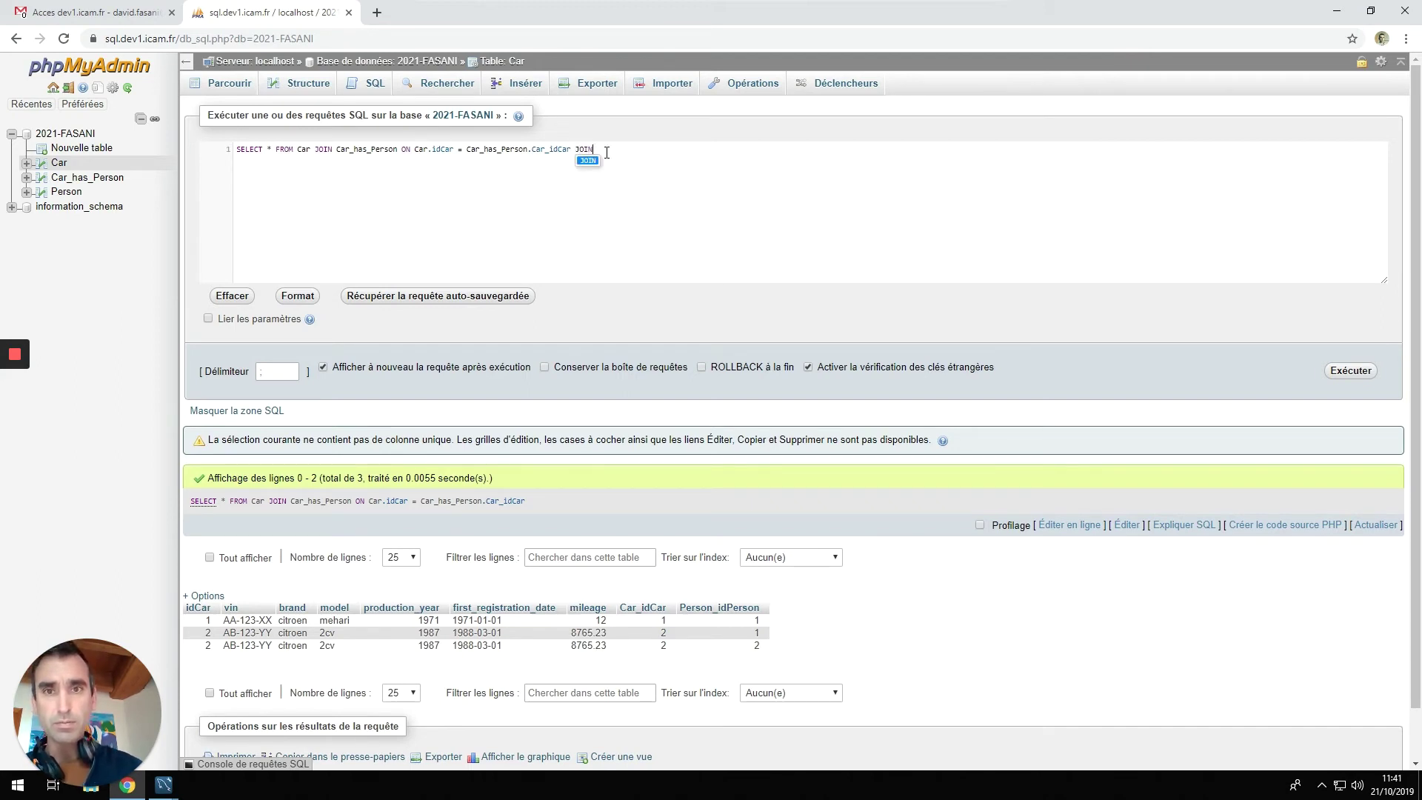
key("Return")
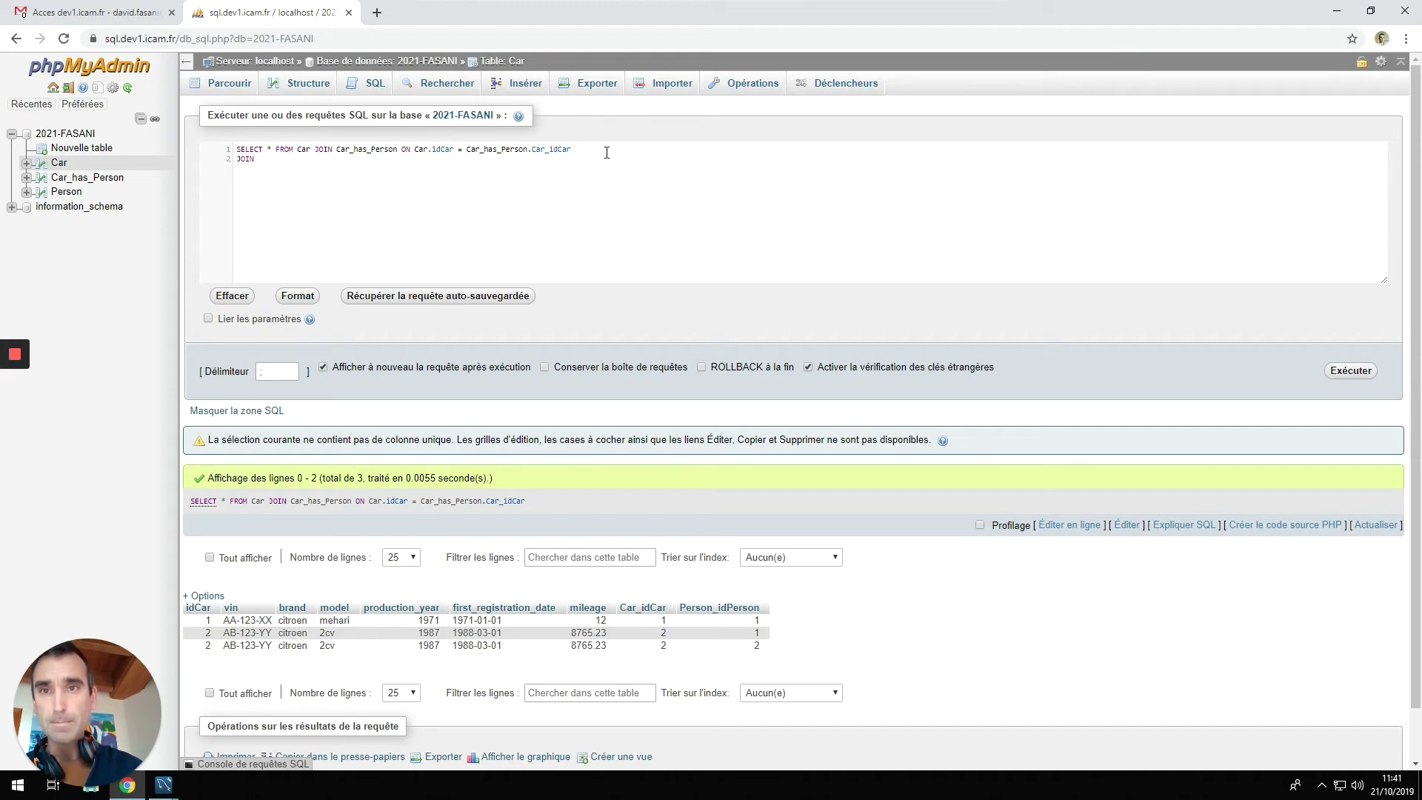
double_click(505, 149)
key("ctrl+c")
left_click(285, 170)
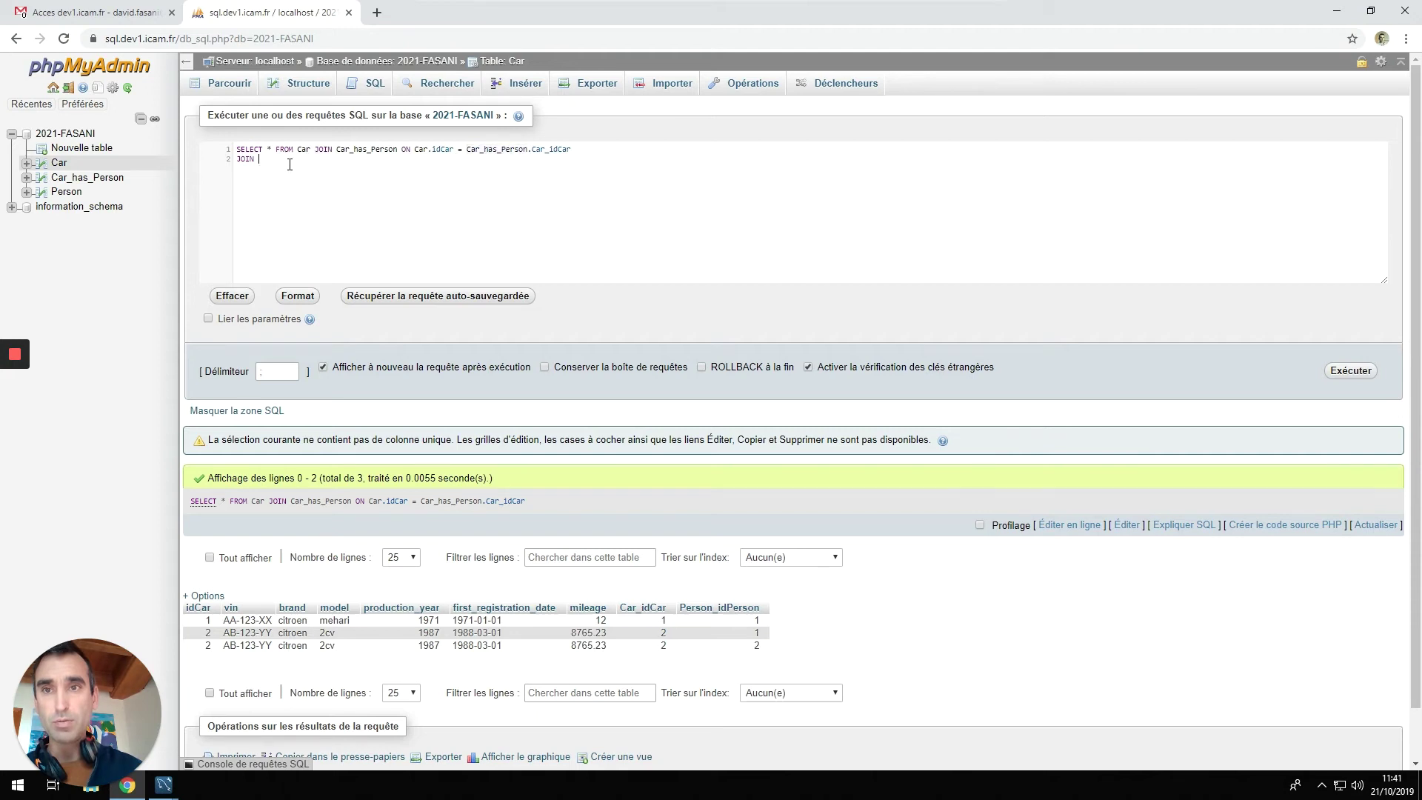
key("ctrl+v")
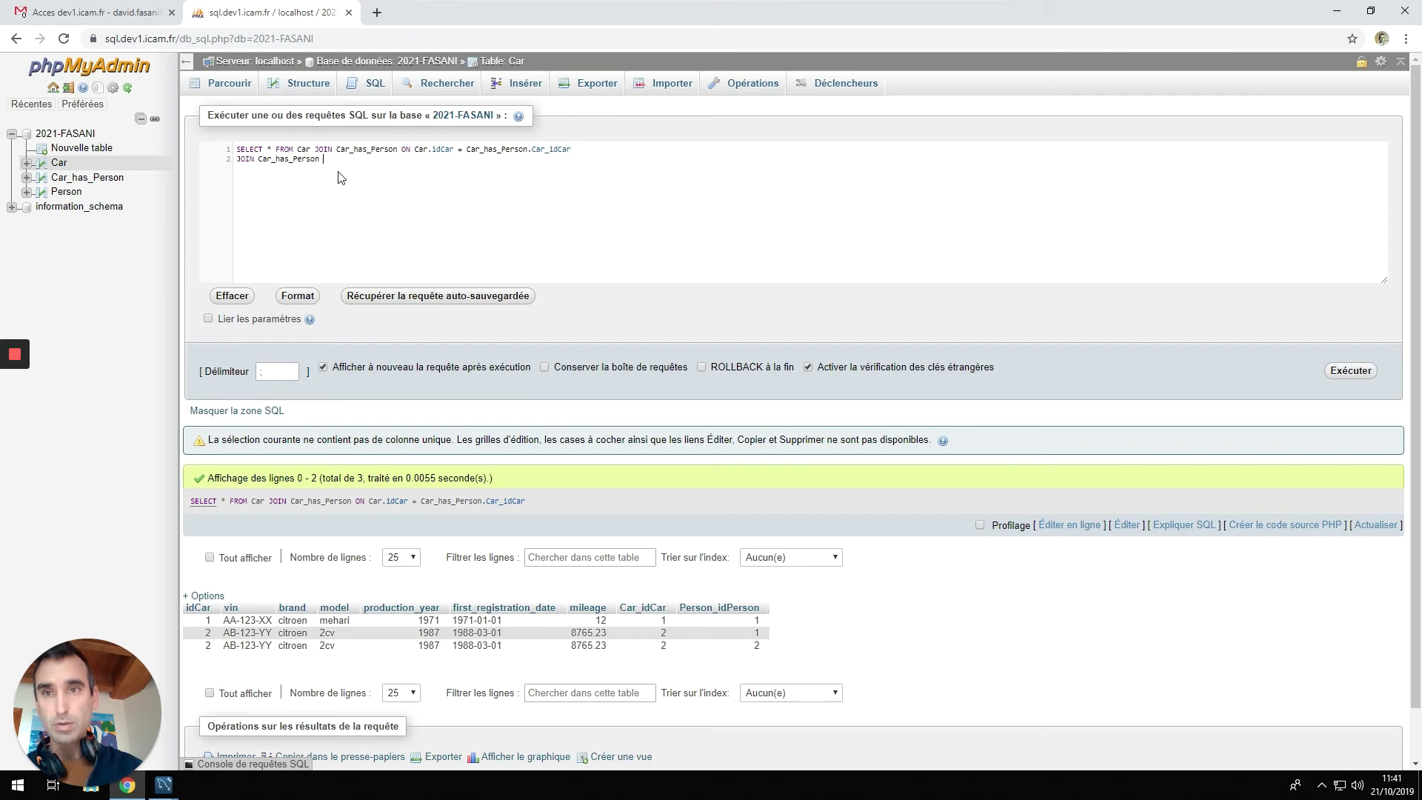
key("ctrl+shift+Left")
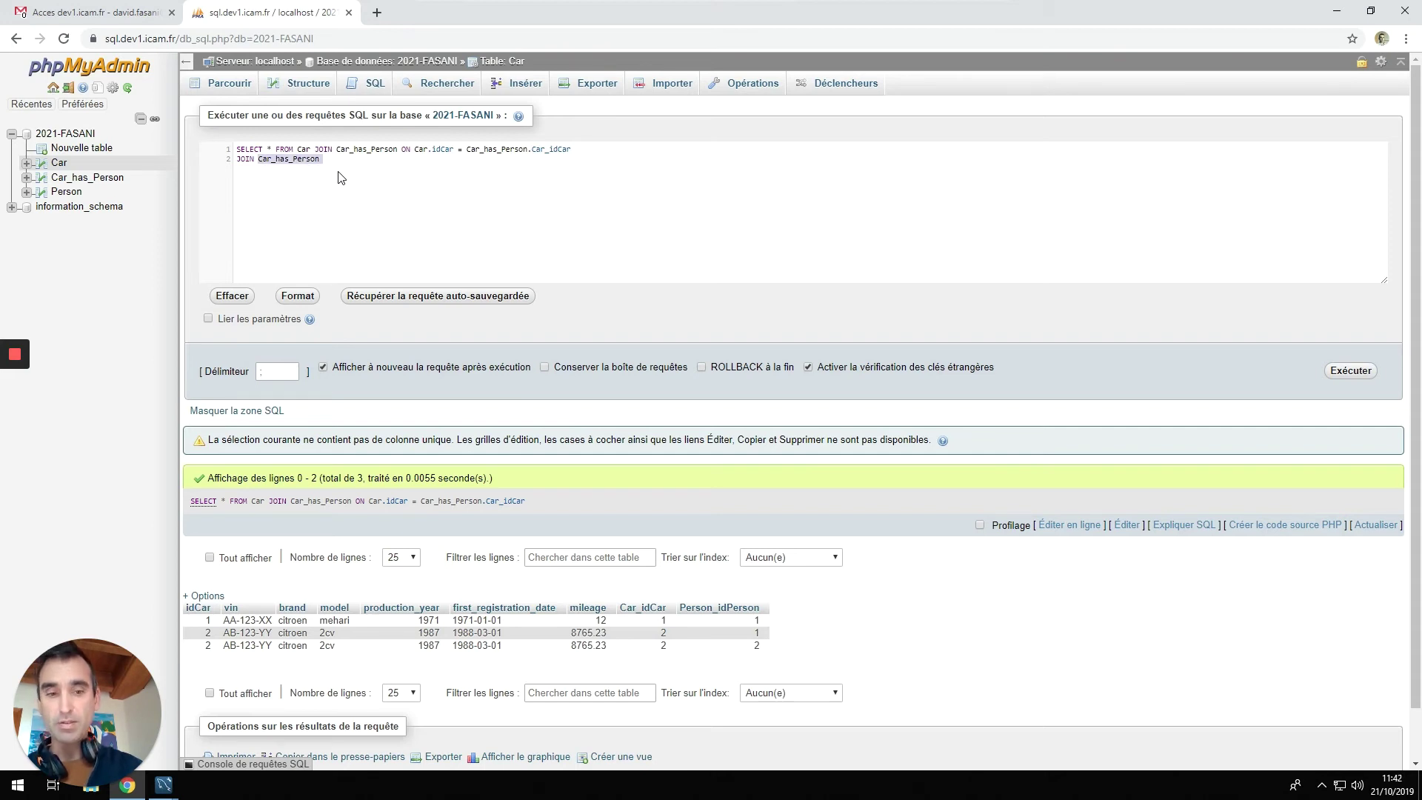
type("Per")
key("Return")
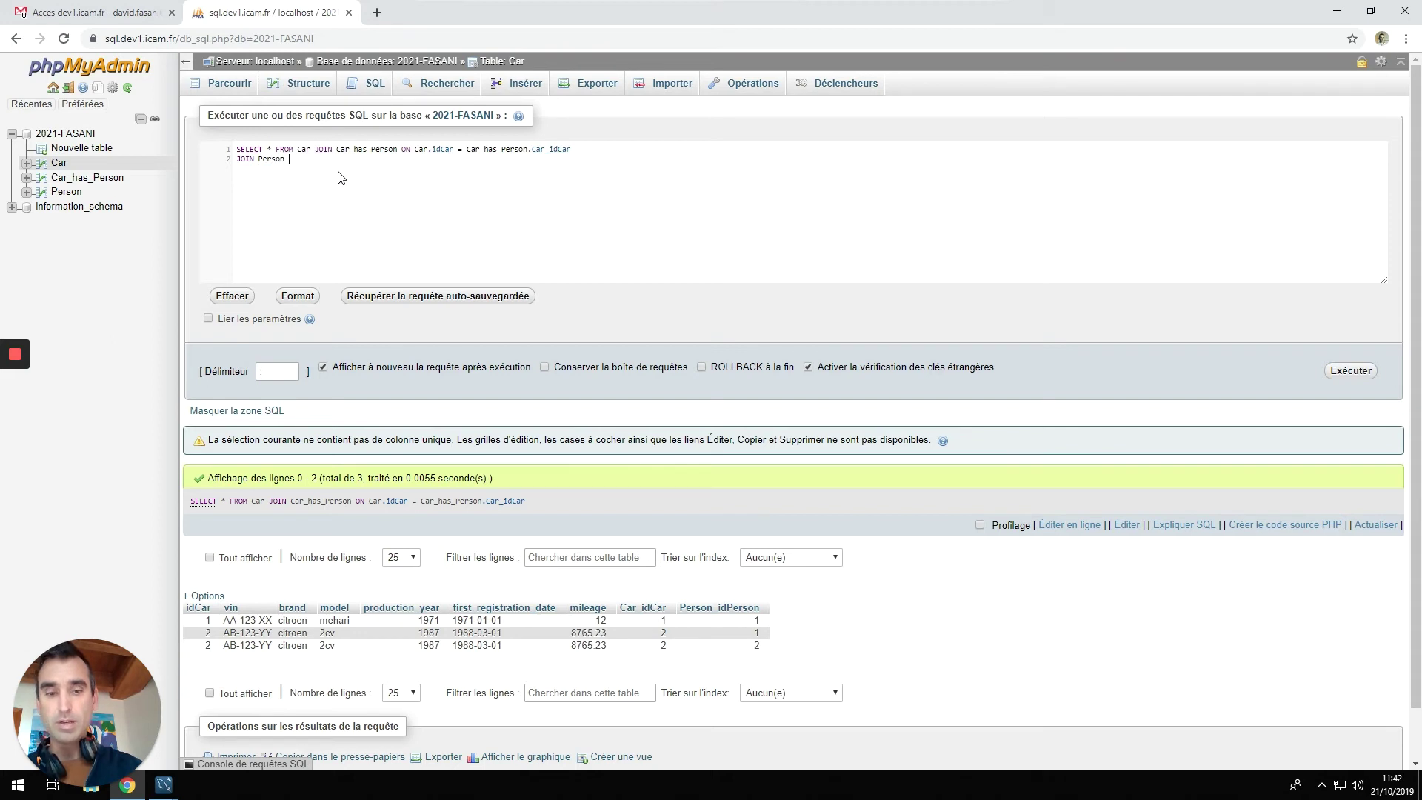
Add 'ON Car_has_Person.Person_idPerson = Person.idPerson' and run the three-table join.
type("ON ")
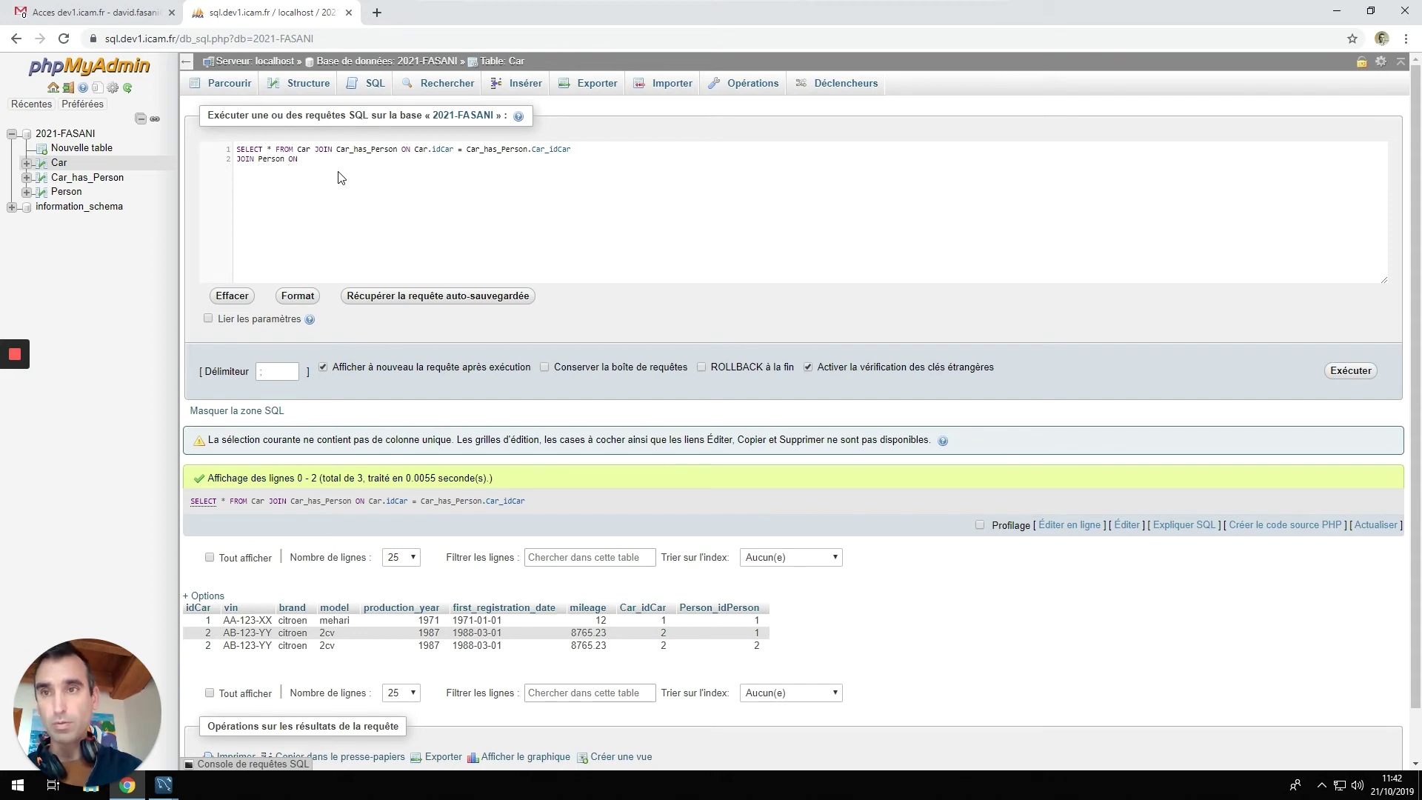
type("Car_has_Person")
key("Return")
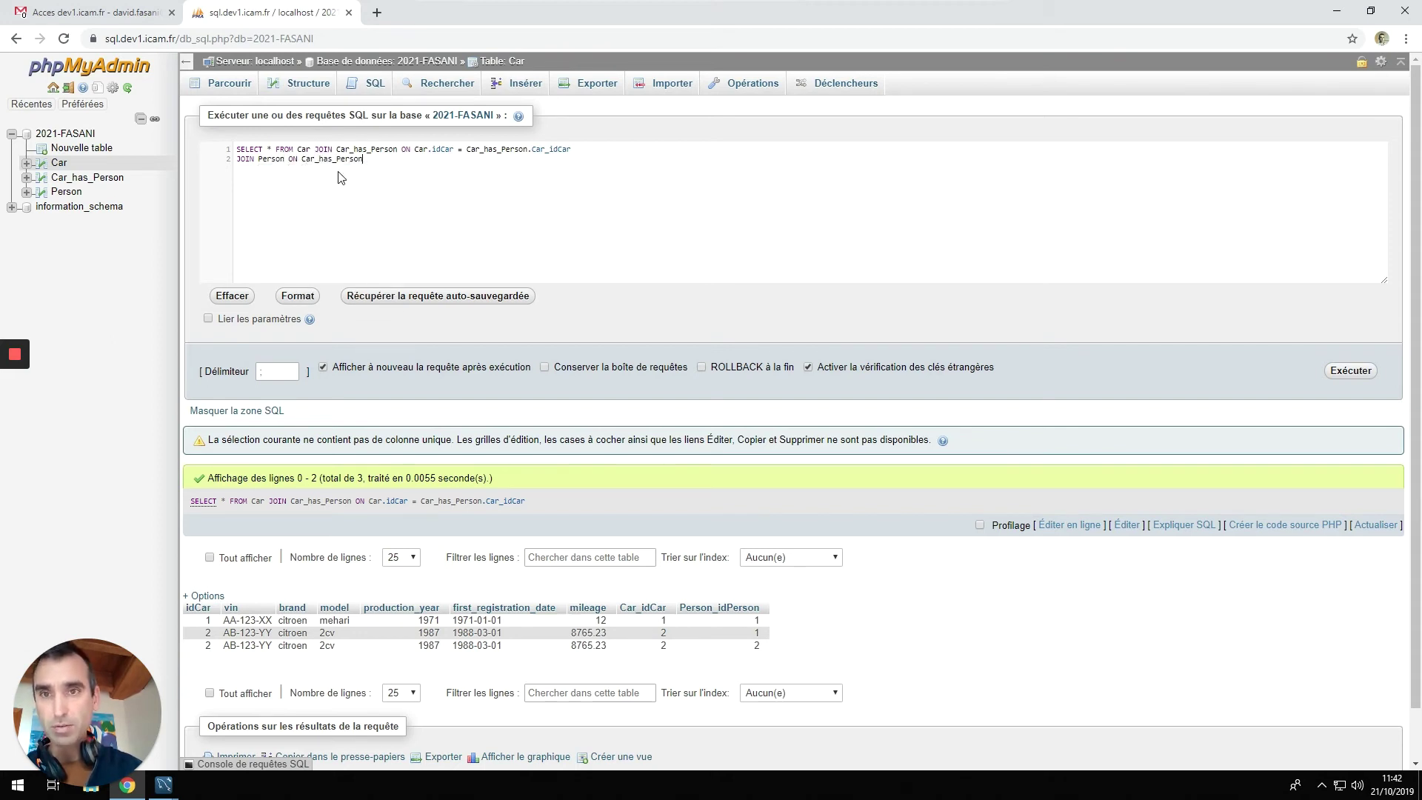
type(".")
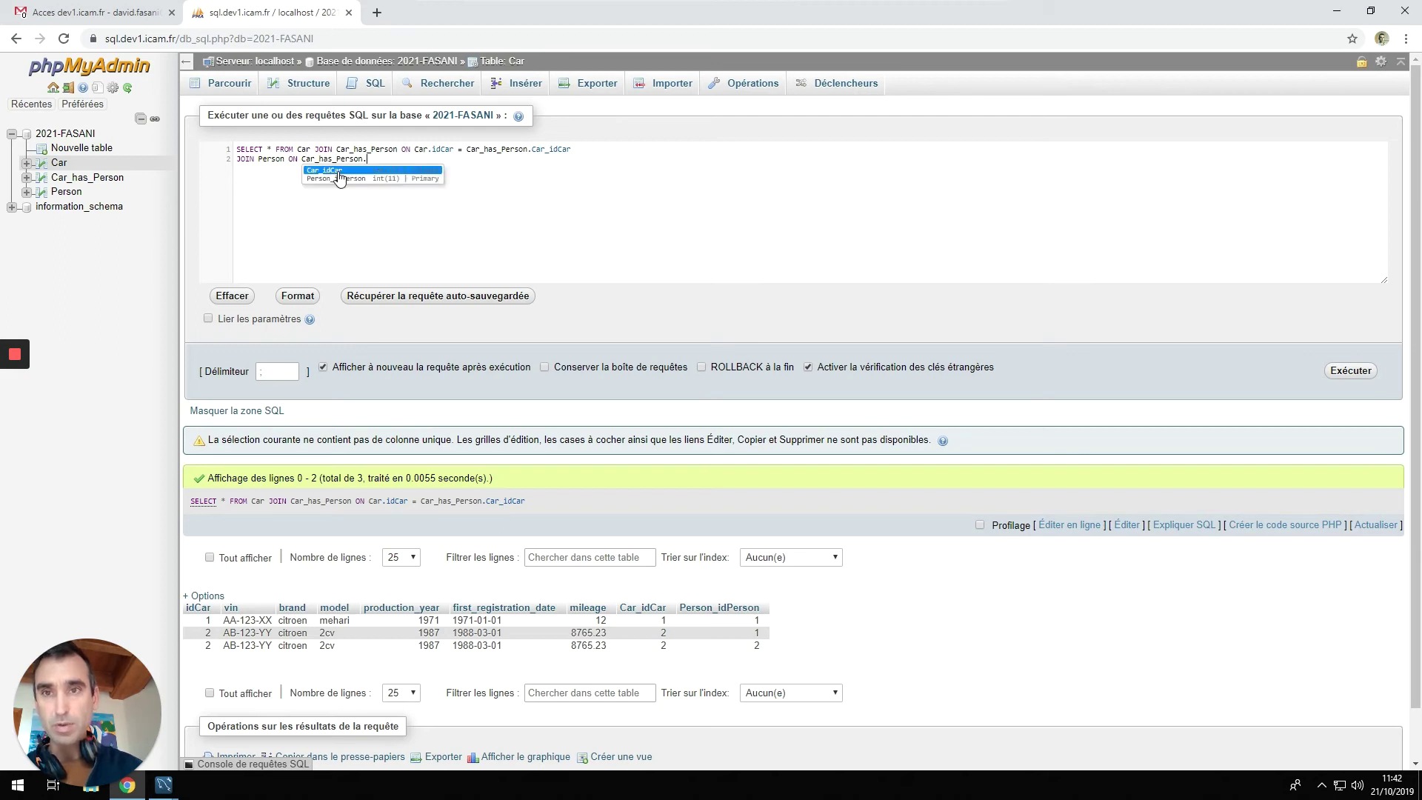
key("Down")
key("Return")
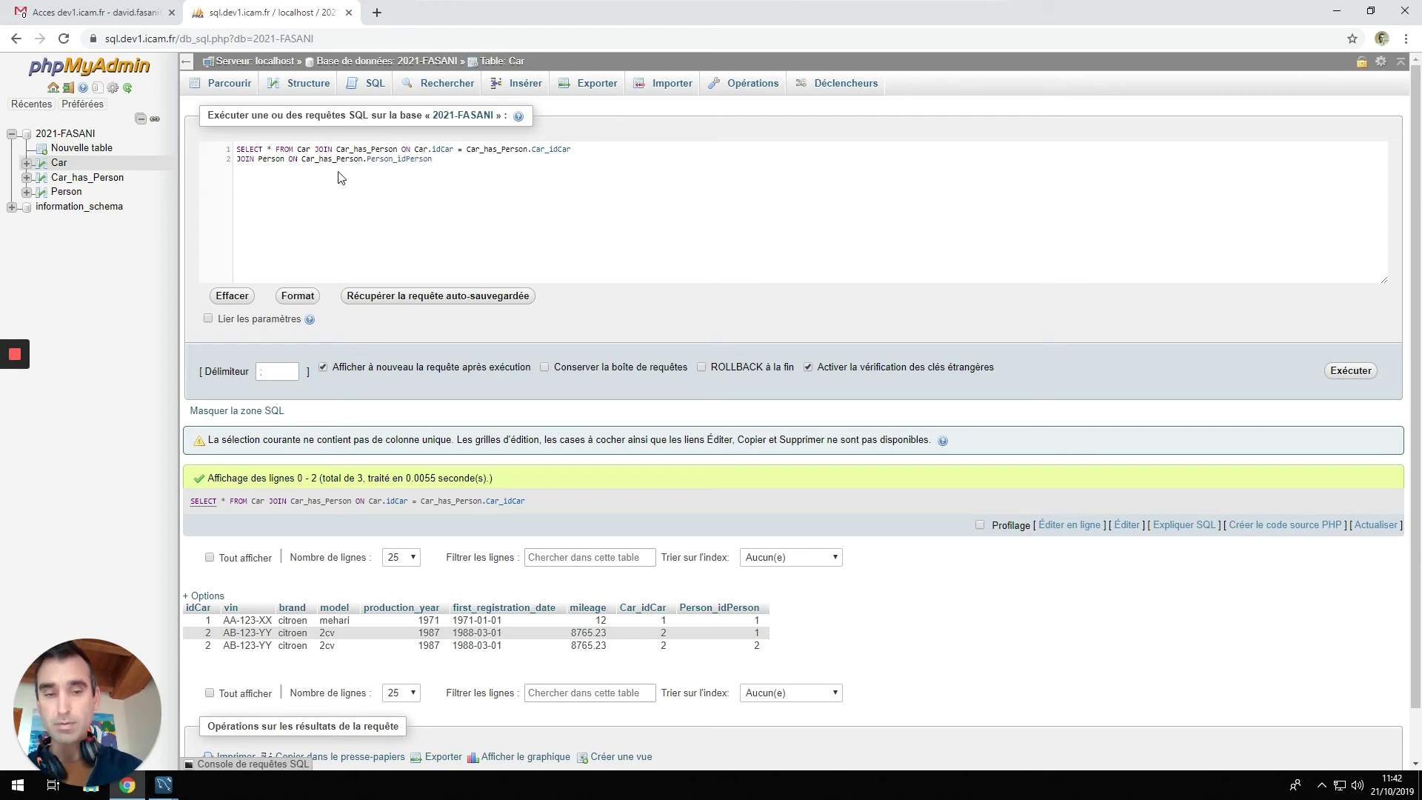
type("= Per")
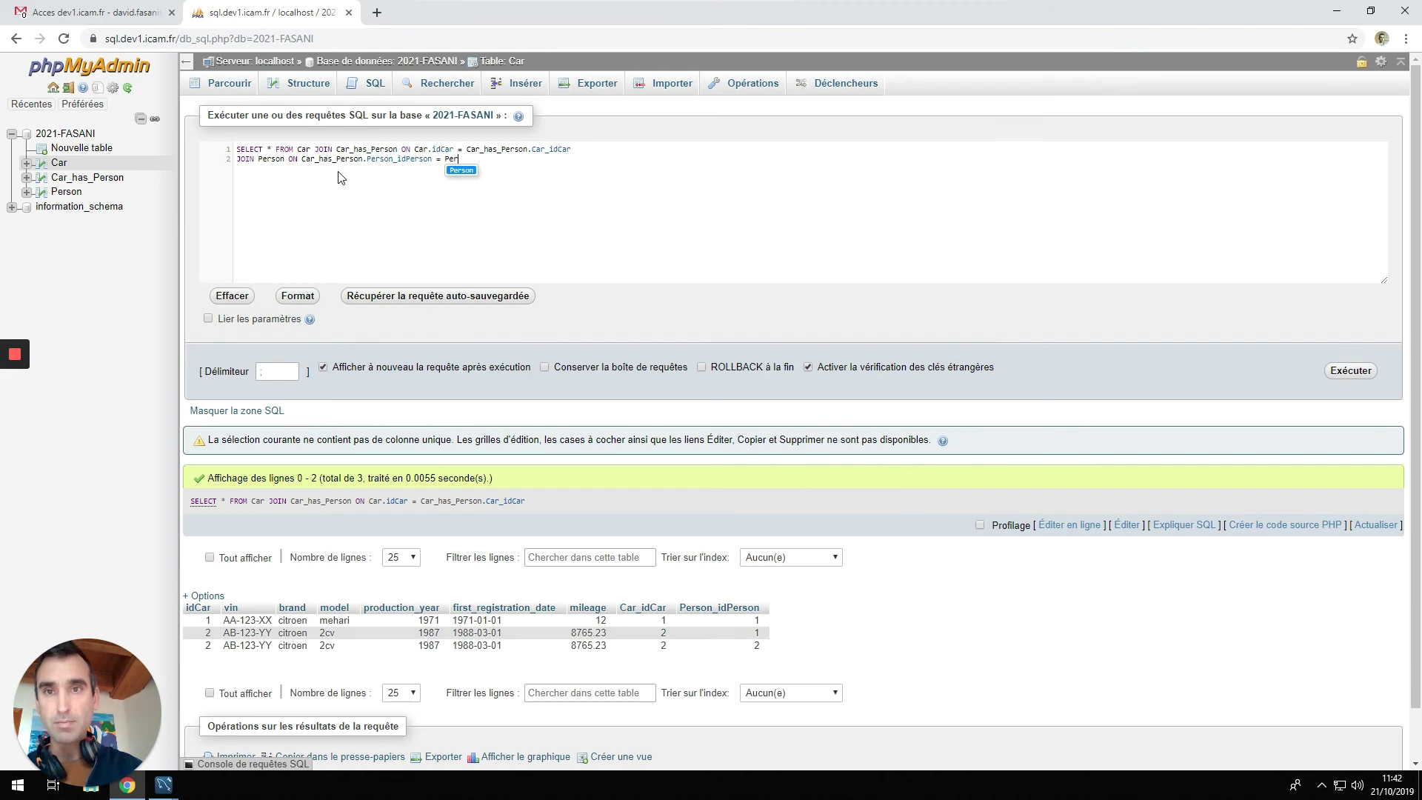
key("Return")
type(".i")
key("Return")
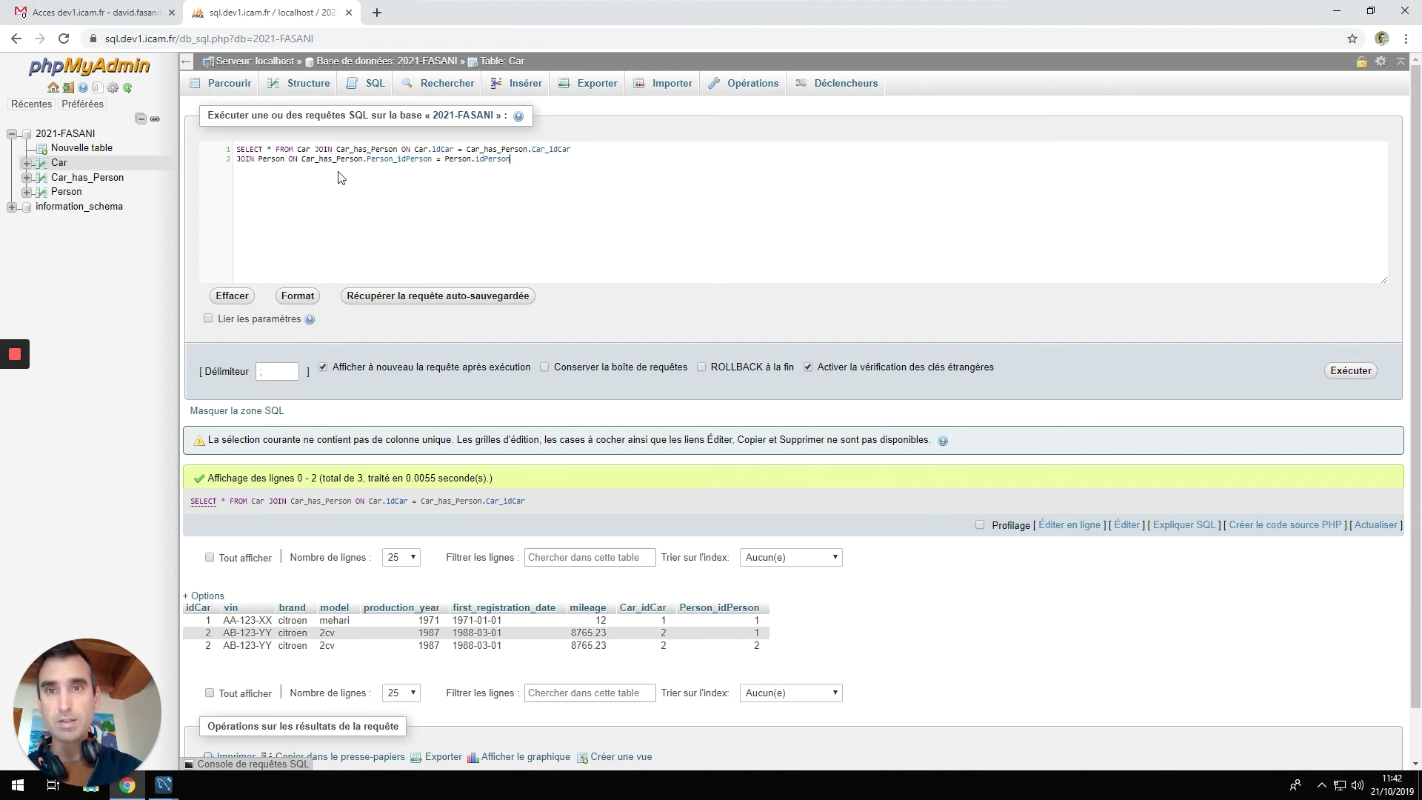
key("ctrl+Return")
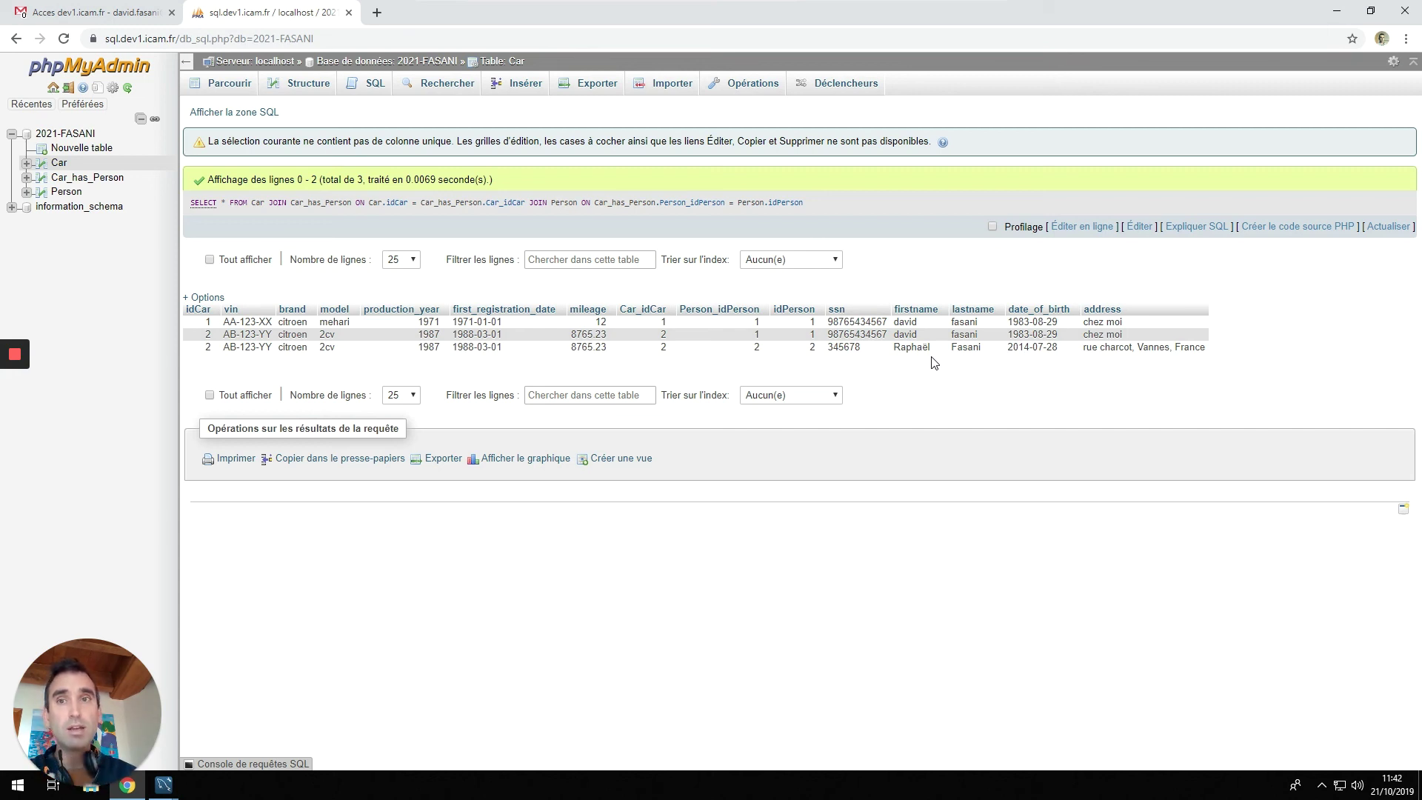
Reopen the SQL editor above the results, showing the Car–Car_has_Person–Person join query.
left_click(233, 112)
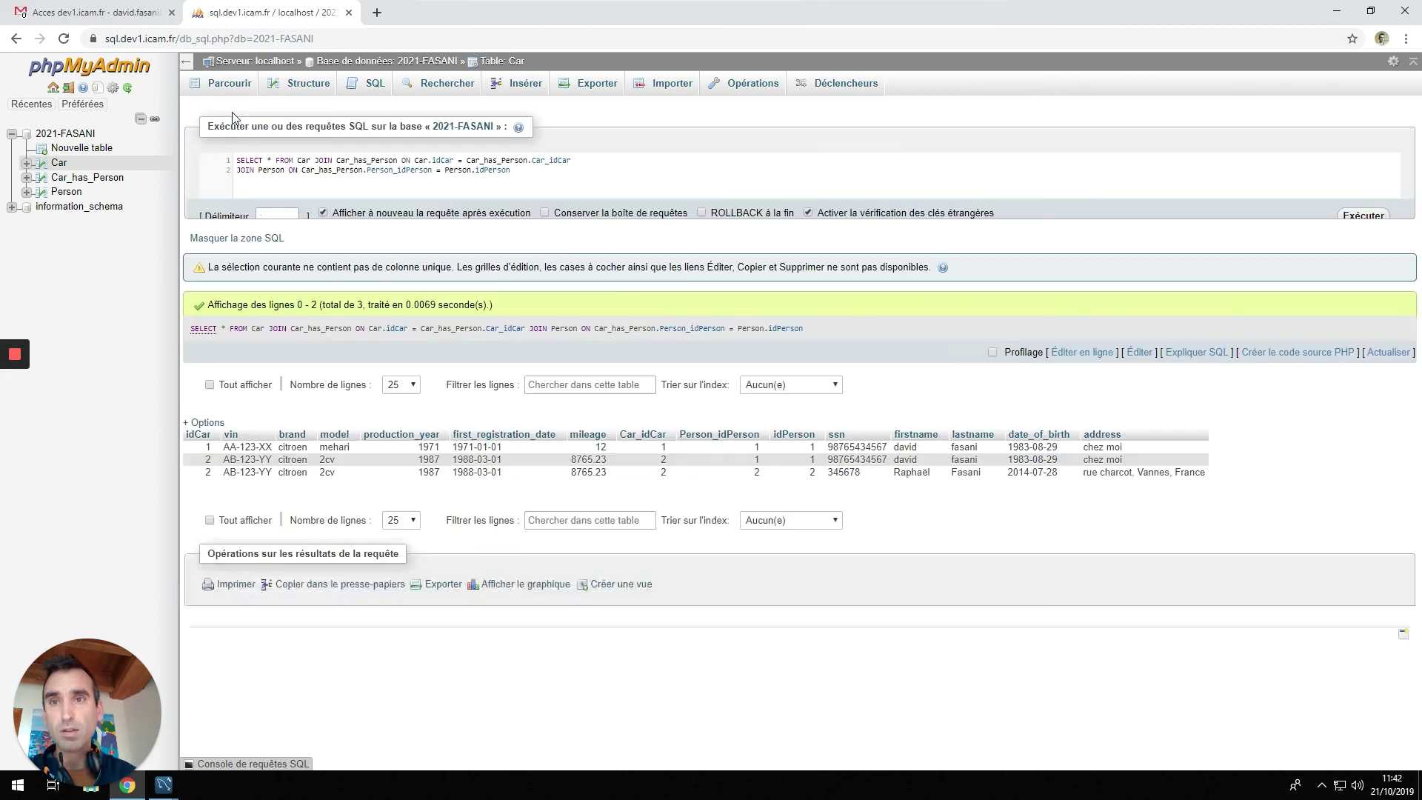